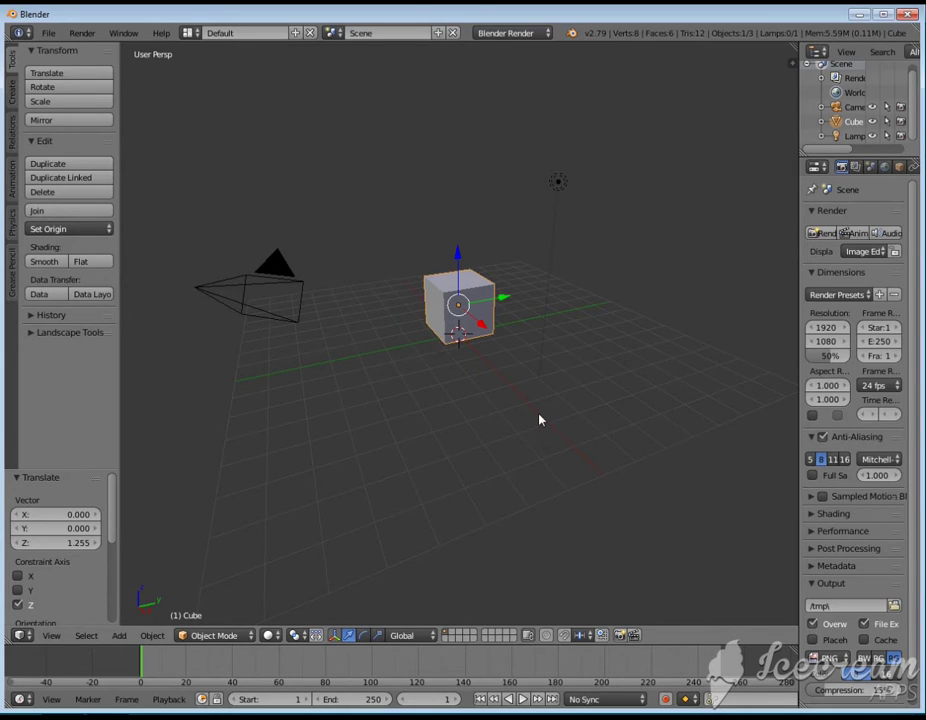
Orbit to the cube and delete it, leaving only the camera and lamp
scroll(539, 420, "up", 4)
middle_click_drag(544, 413, 490, 451)
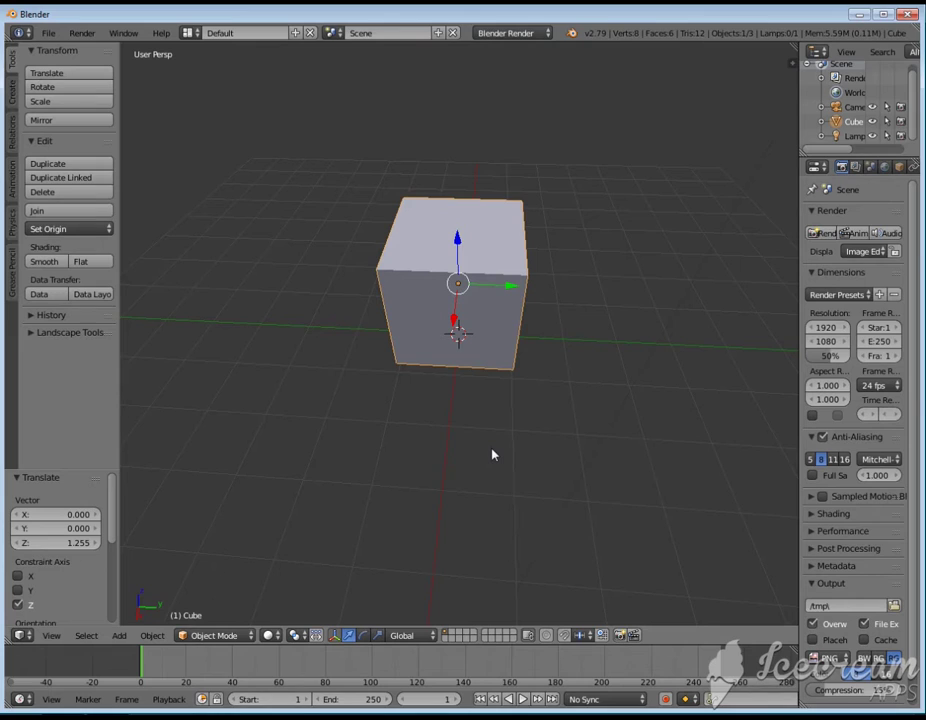
key("x")
left_click(478, 360)
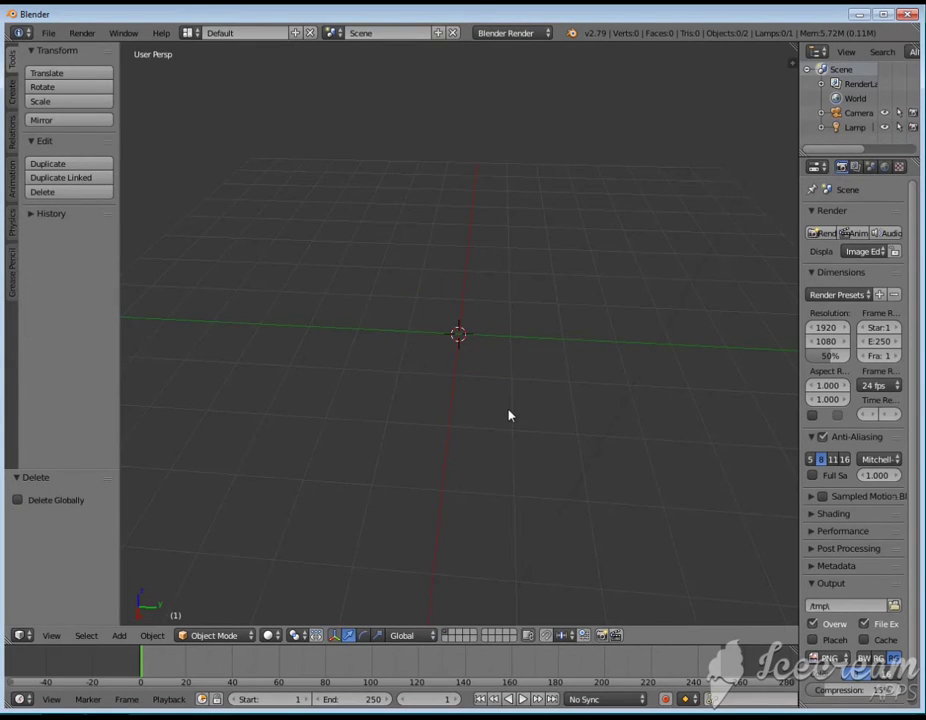
Add a UV sphere and give it a Subdivision Surface modifier
key("shift+a")
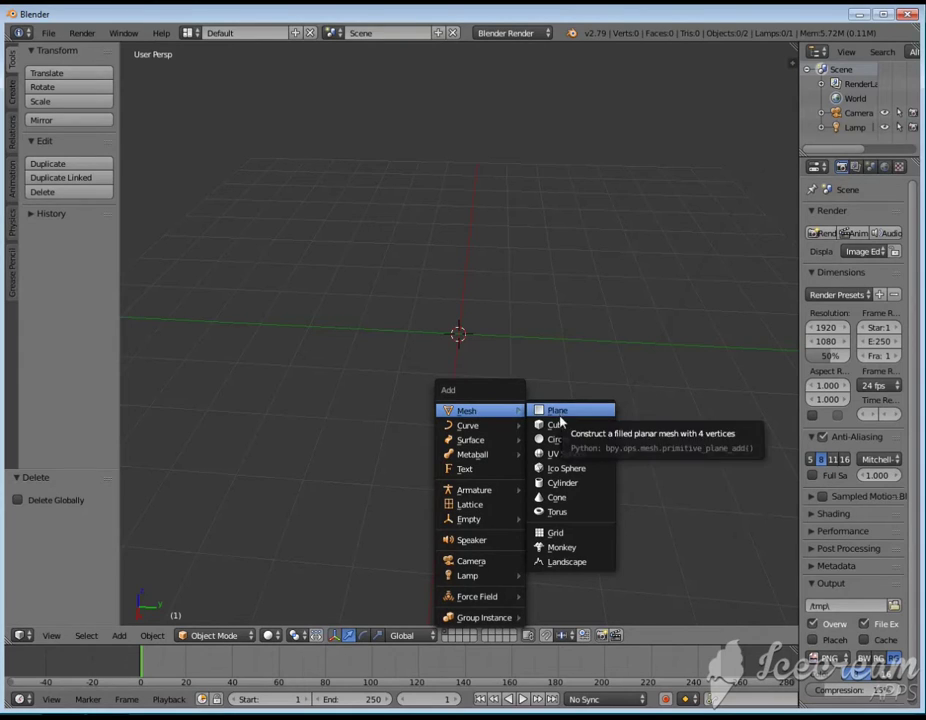
left_click(561, 462)
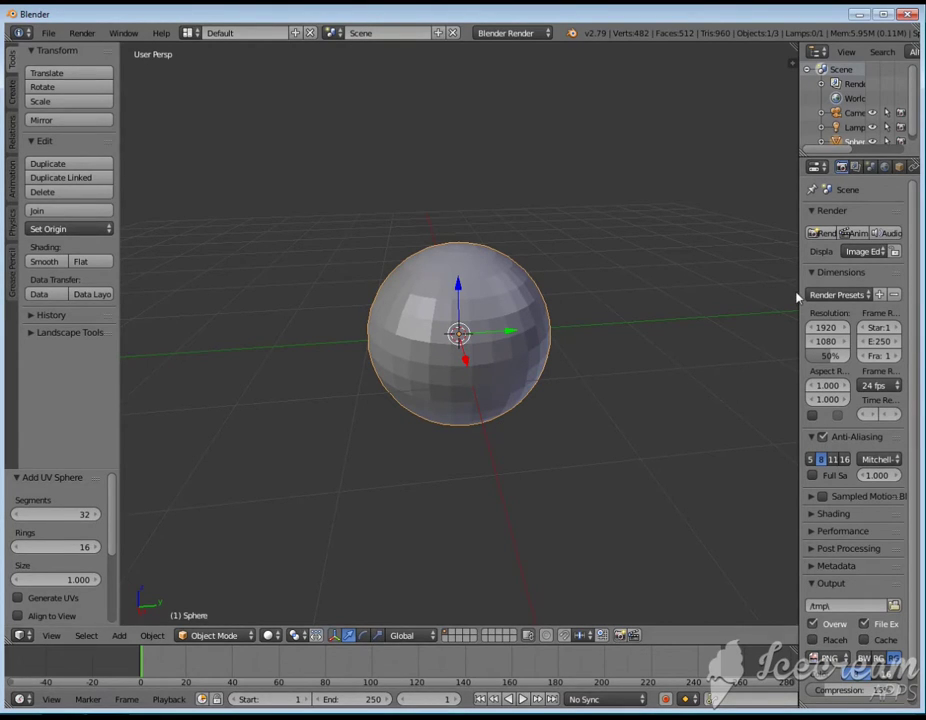
left_click_drag(797, 293, 741, 293)
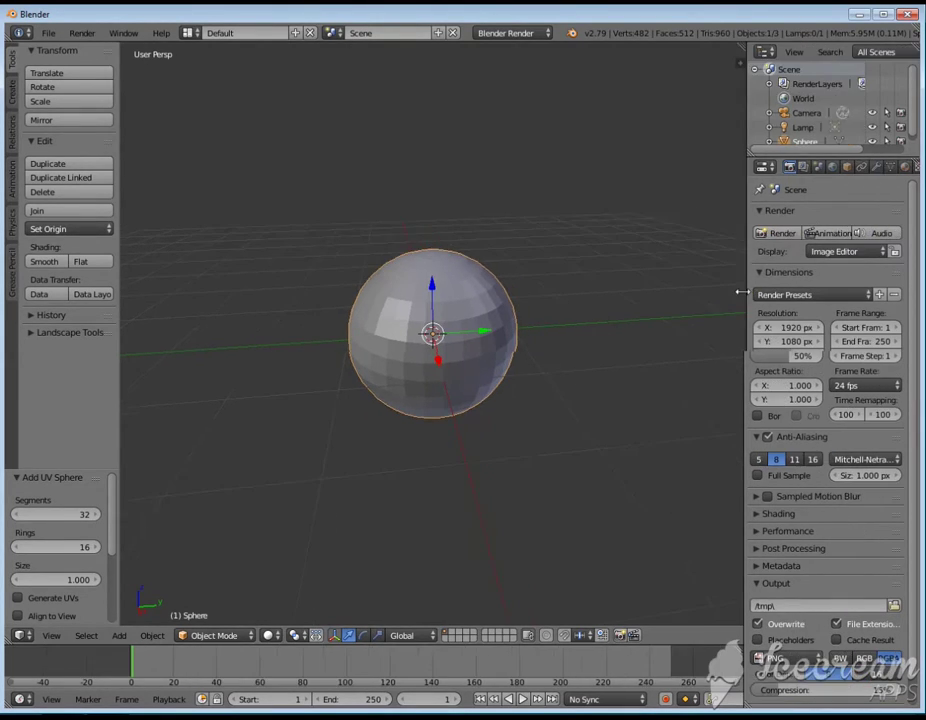
left_click(871, 166)
left_click(840, 214)
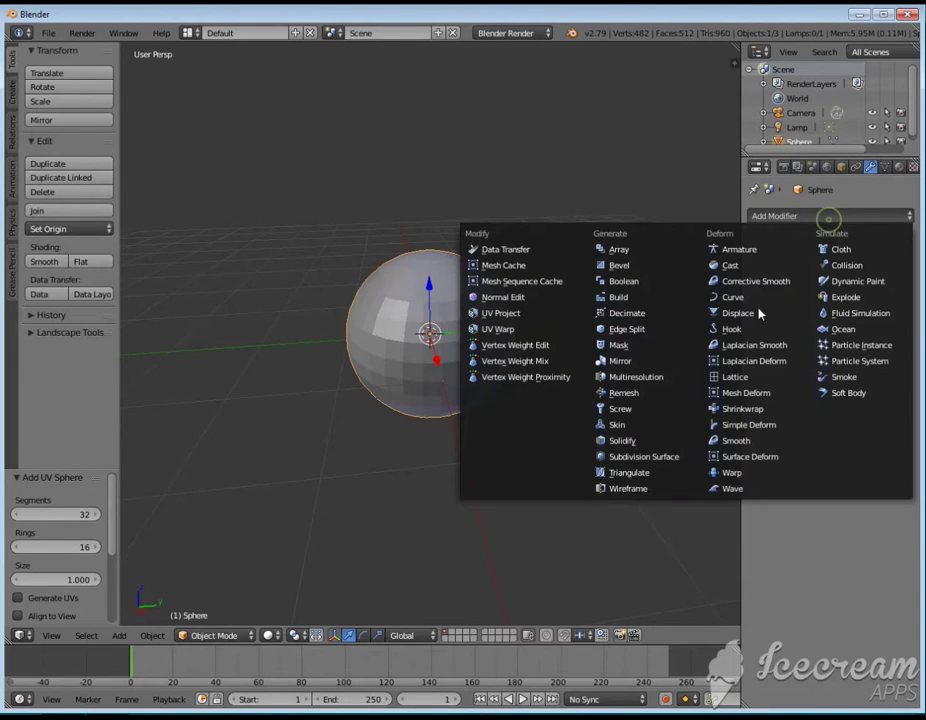
left_click(665, 458)
Set the subdivision View and Render levels to 3 and shade the sphere smooth
left_click(820, 311)
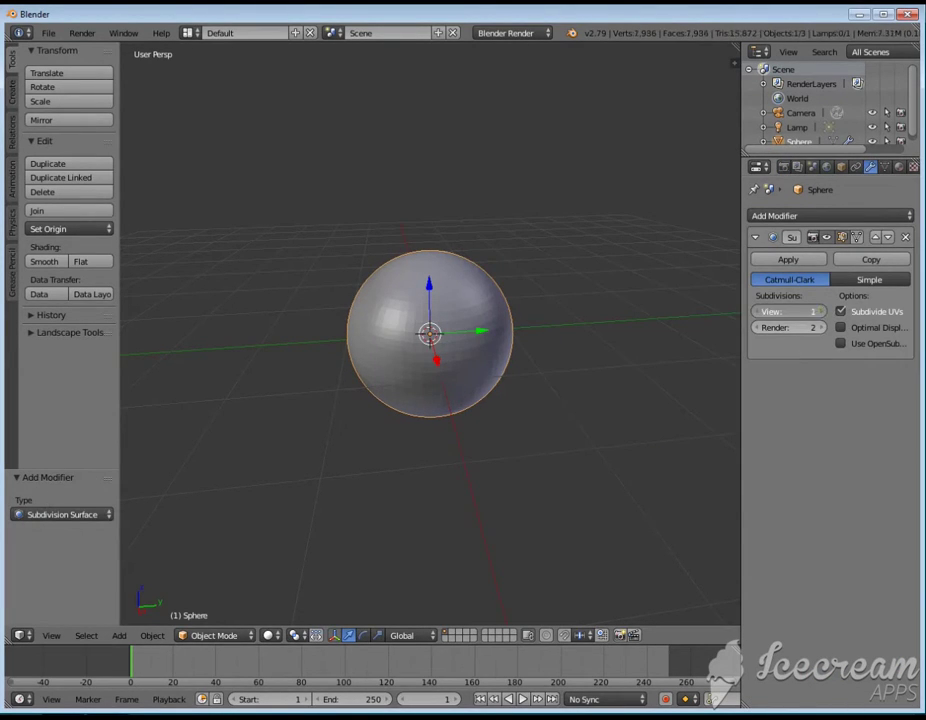
left_click(820, 311)
left_click(820, 327)
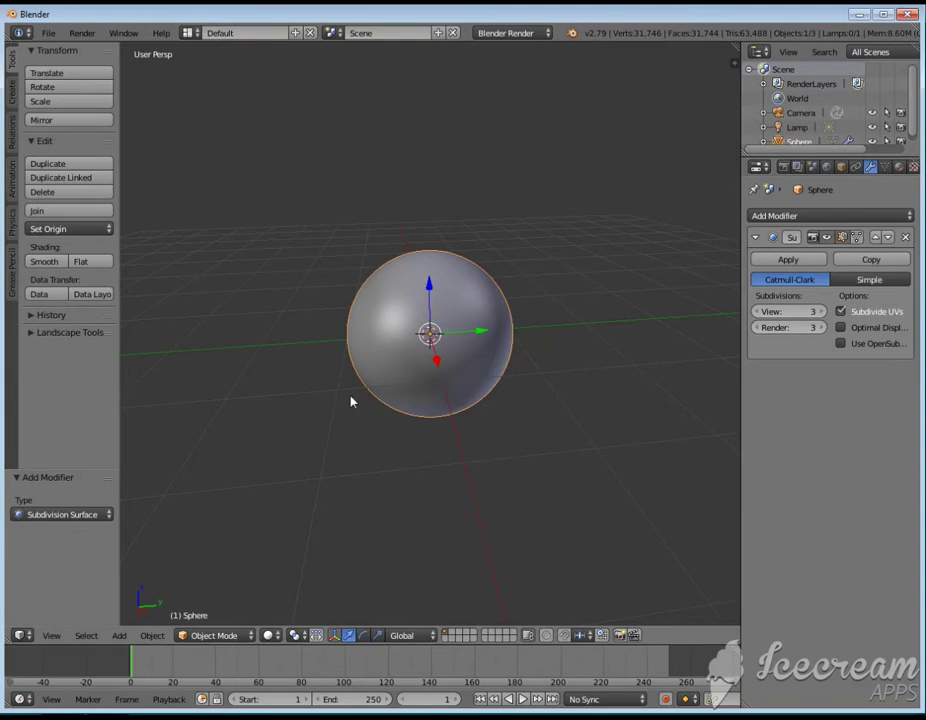
left_click(44, 261)
Zoom and orbit around the sphere, then bring up the Add menu's Curve options
scroll(515, 444, "up", 5)
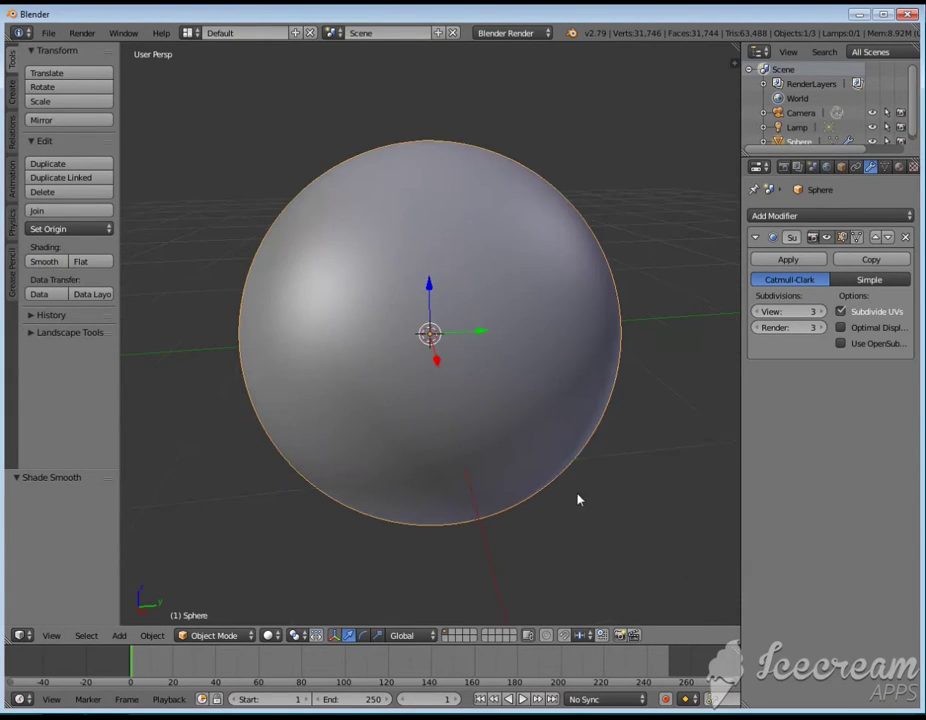
mouse_move(577, 496)
middle_mouse_down()
mouse_move(523, 367)
mouse_move(603, 471)
mouse_move(552, 515)
mouse_move(564, 475)
mouse_move(572, 478)
middle_mouse_up()
scroll(601, 473, "up", 5)
scroll(601, 472, "down", 4)
scroll(558, 500, "down", 3)
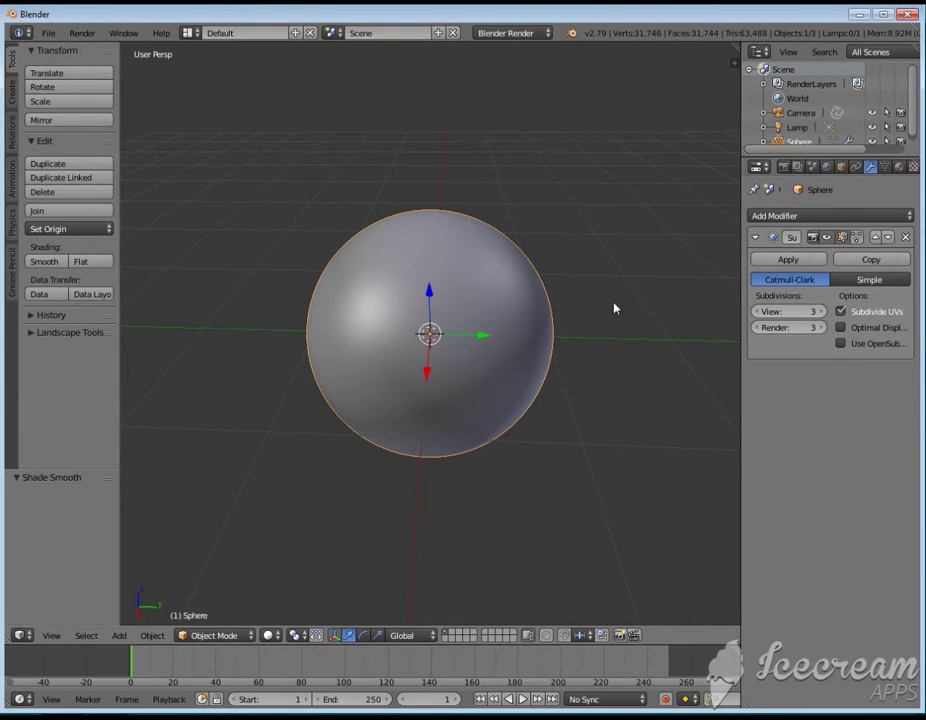
scroll(510, 405, "down", 4)
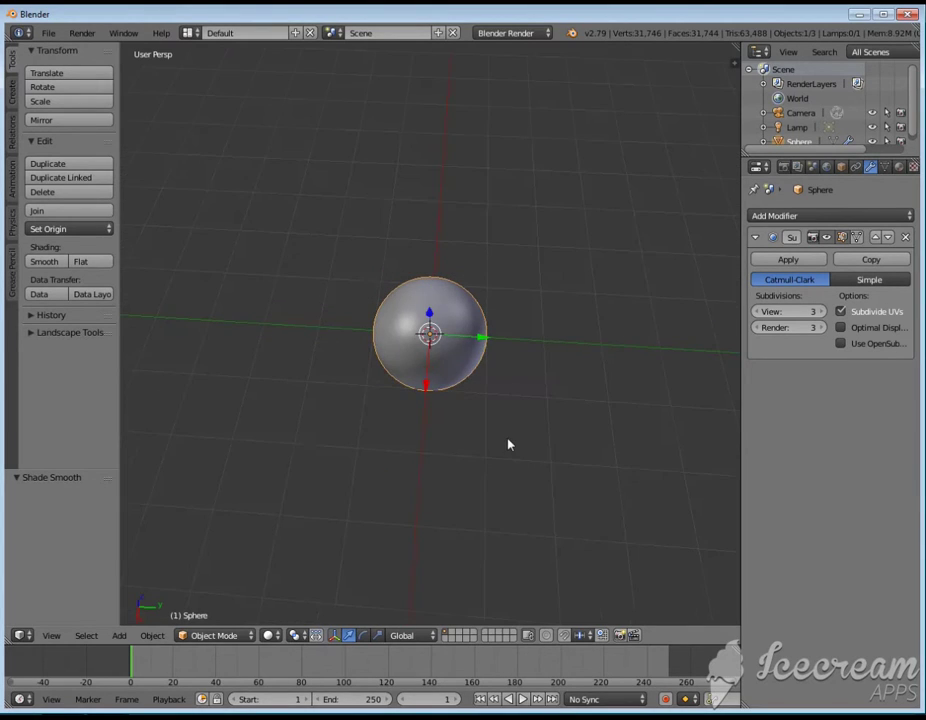
scroll(508, 444, "up", 5)
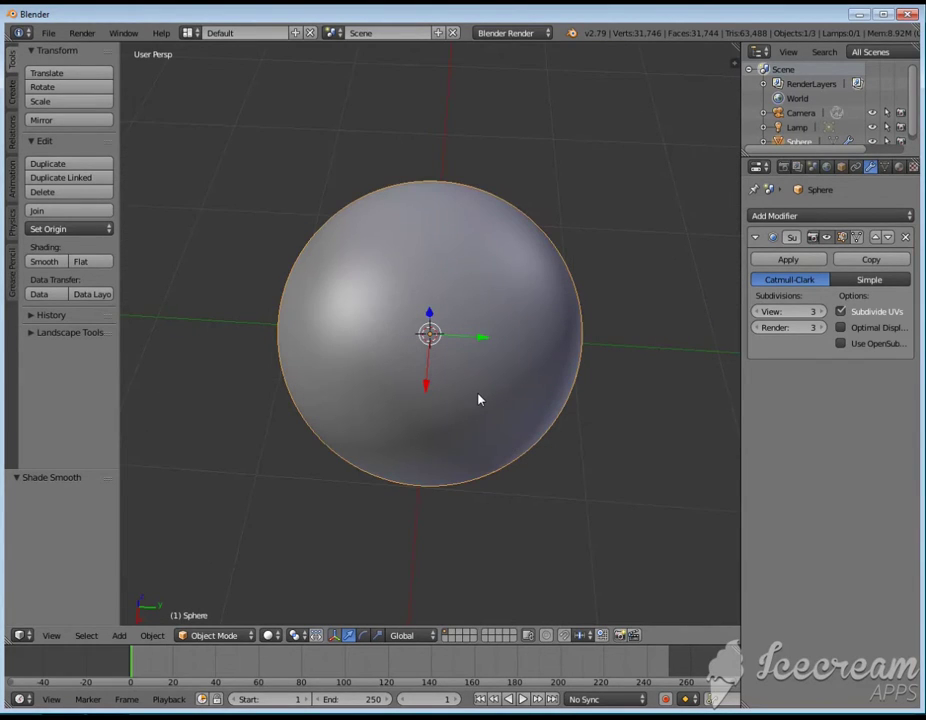
key("shift+a")
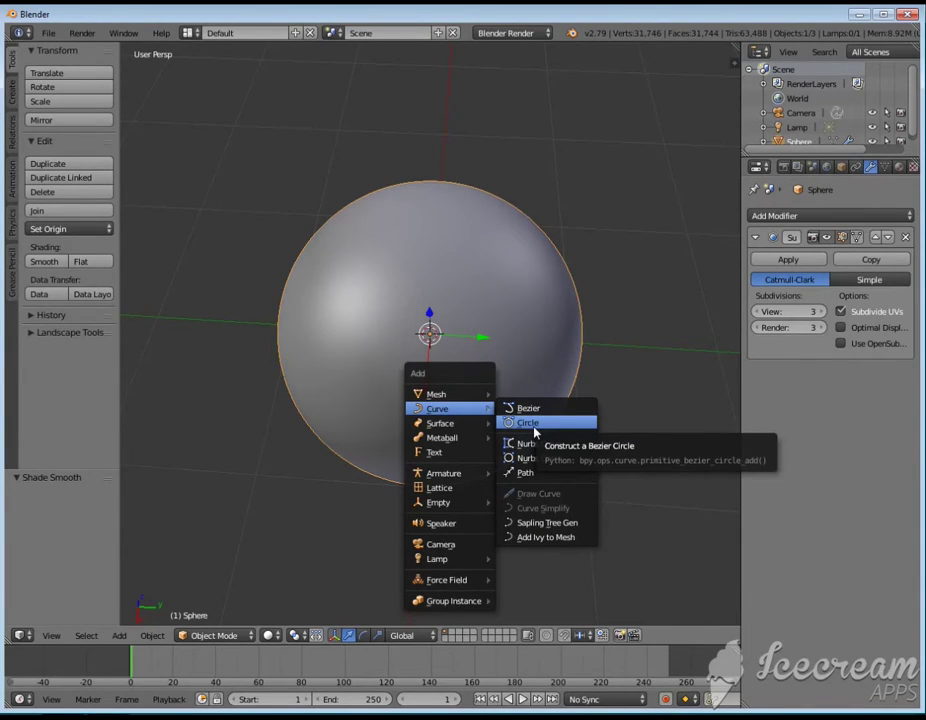
Add a Bezier circle and scale it to 1.141 around the sphere
left_click(525, 424)
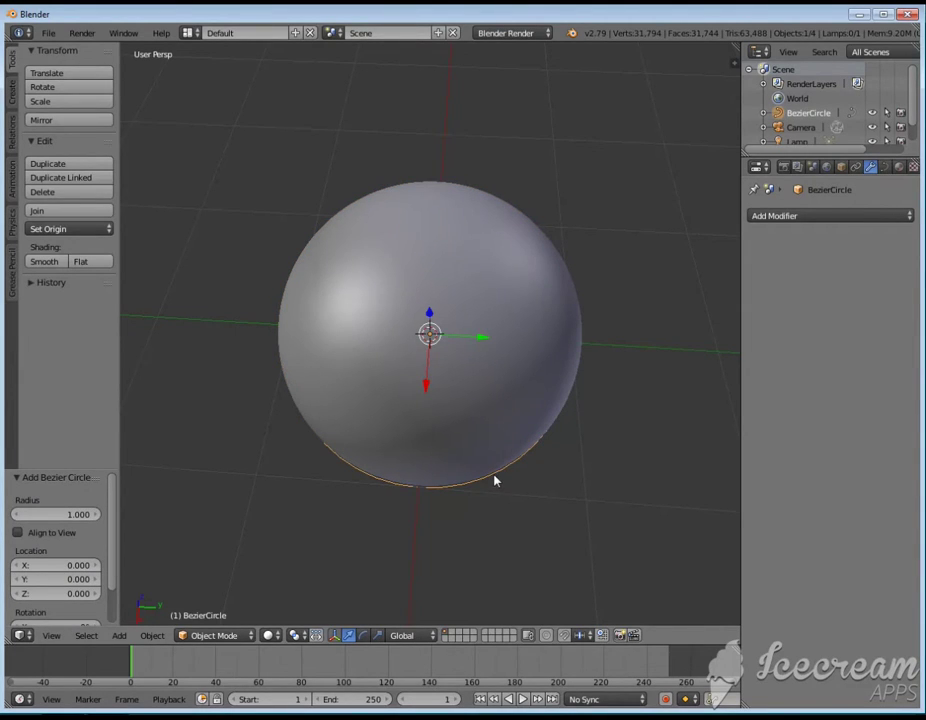
key("s")
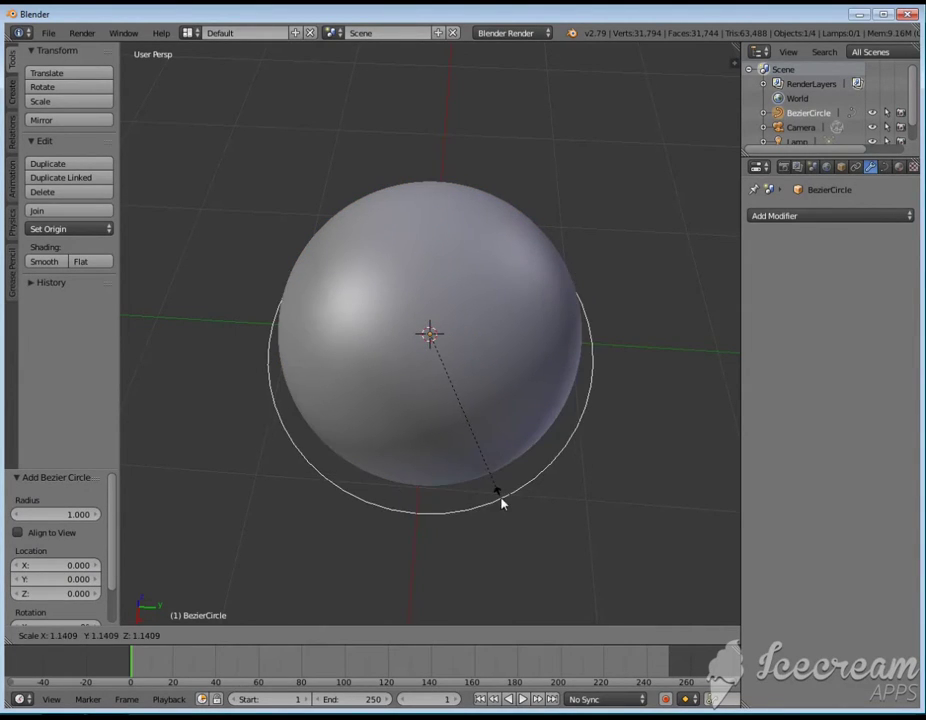
left_click(500, 499)
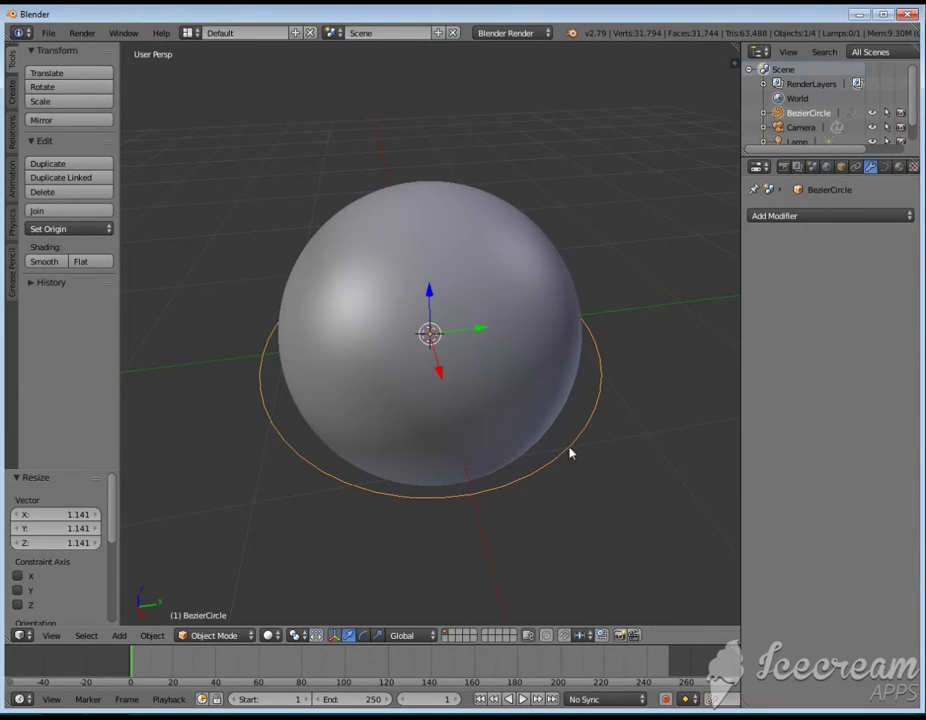
Select the sphere, then add the circle to the selection
right_click(462, 332)
key("ctrl+3")
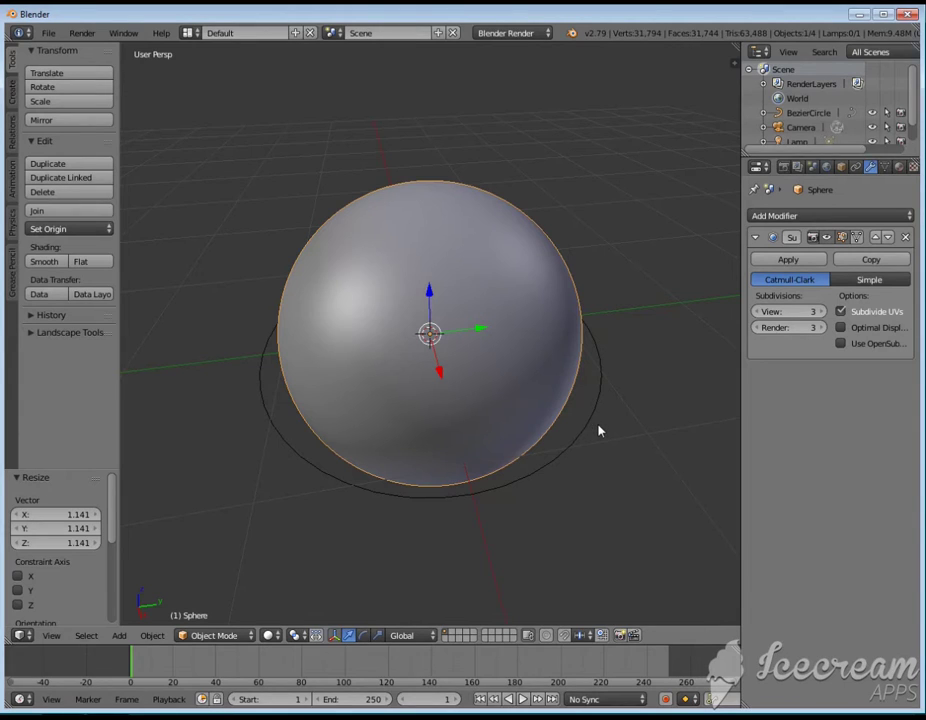
right_click(428, 336, "shift")
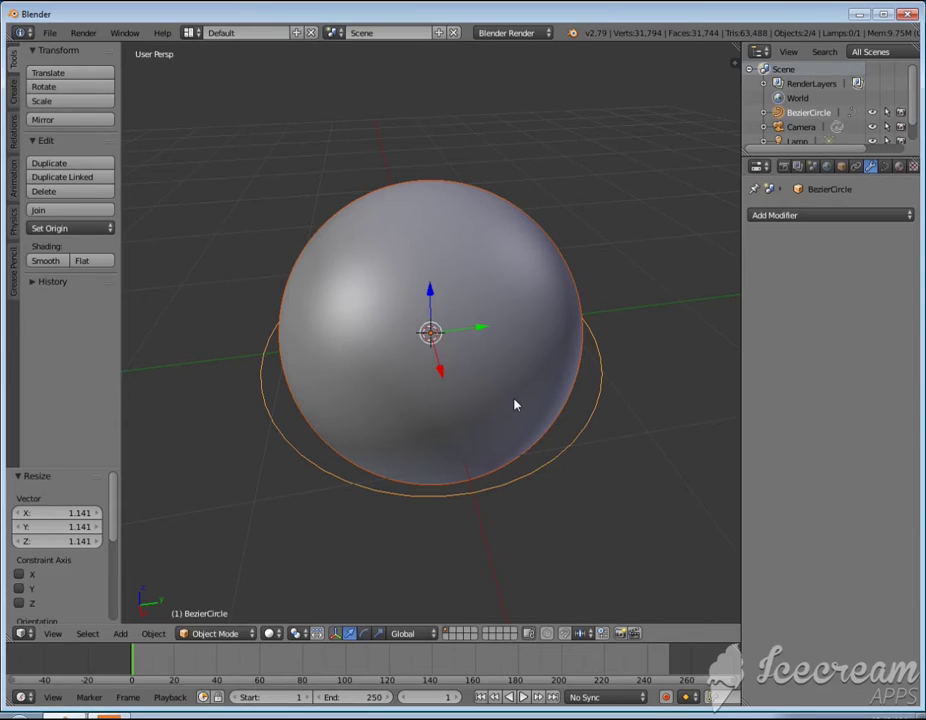
Parent the sphere to the circle with Follow Path and play the animation to test it
key("ctrl+p")
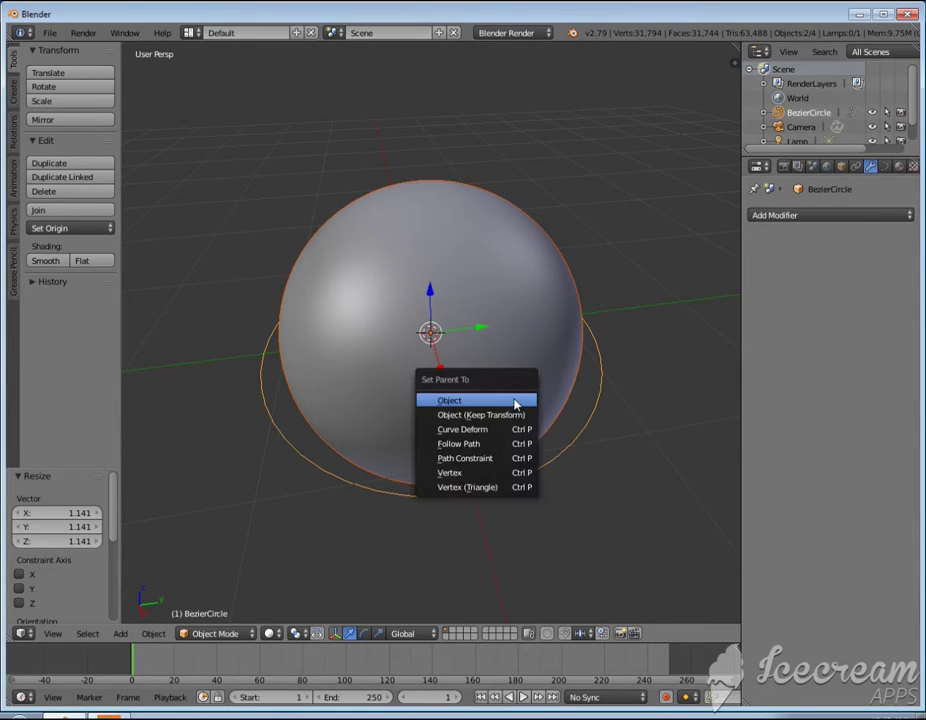
mouse_move(460, 443)
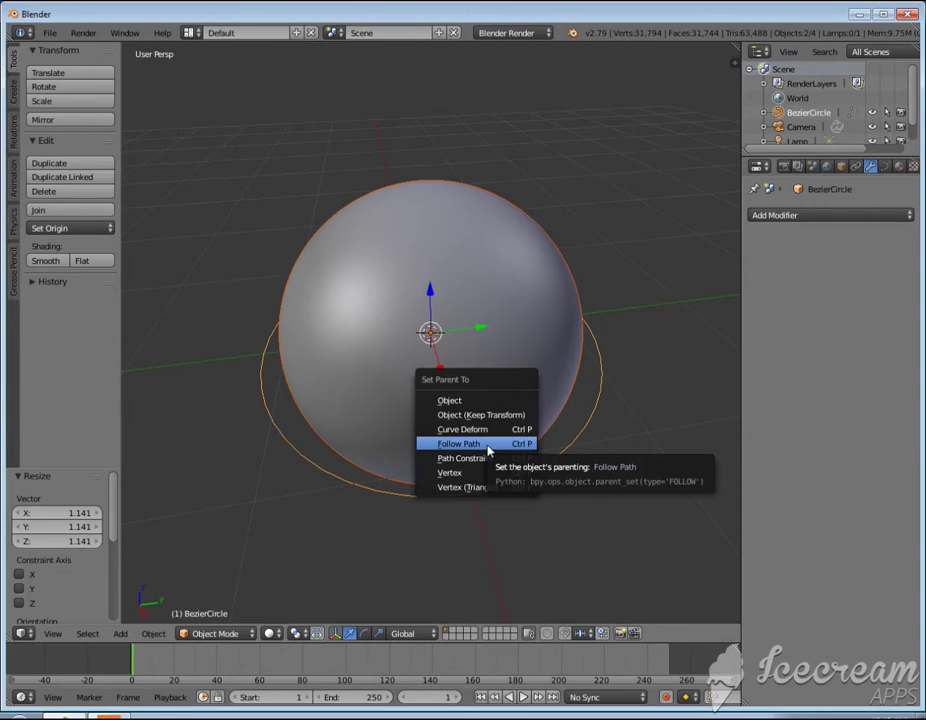
left_click(488, 451)
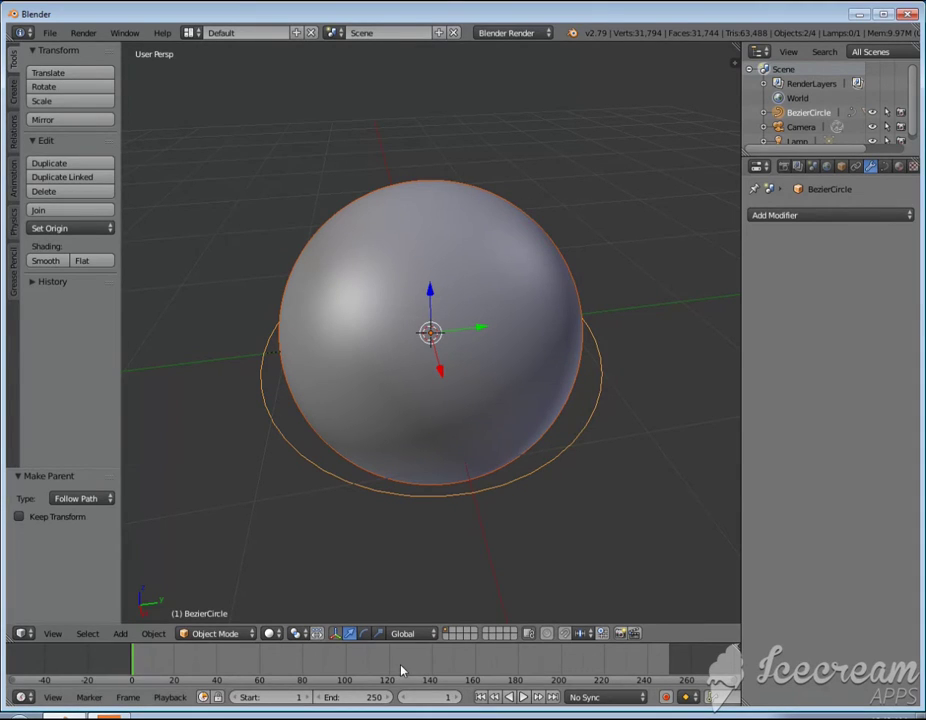
left_click(523, 697)
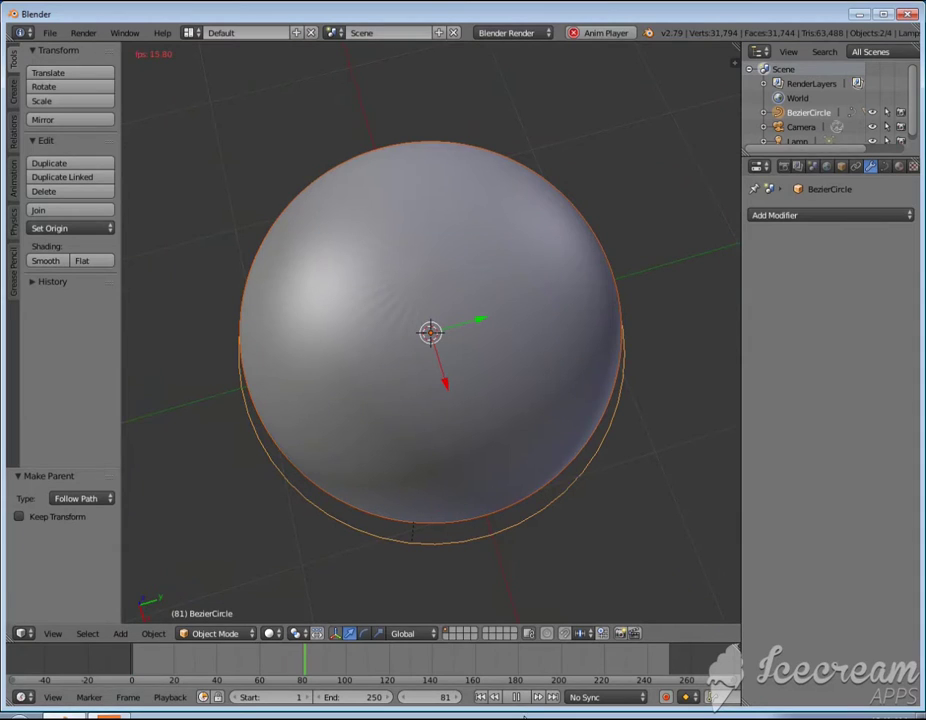
left_click(519, 698)
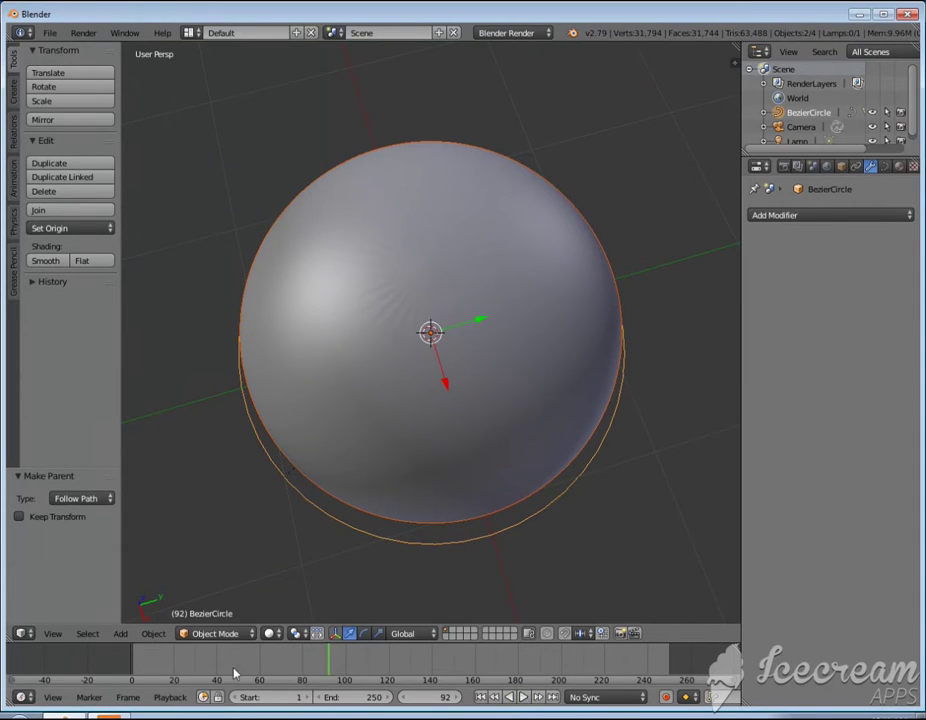
Go to frame 8 and orbit to a lower side-on view
left_click(147, 665)
middle_click_drag(360, 552, 347, 484)
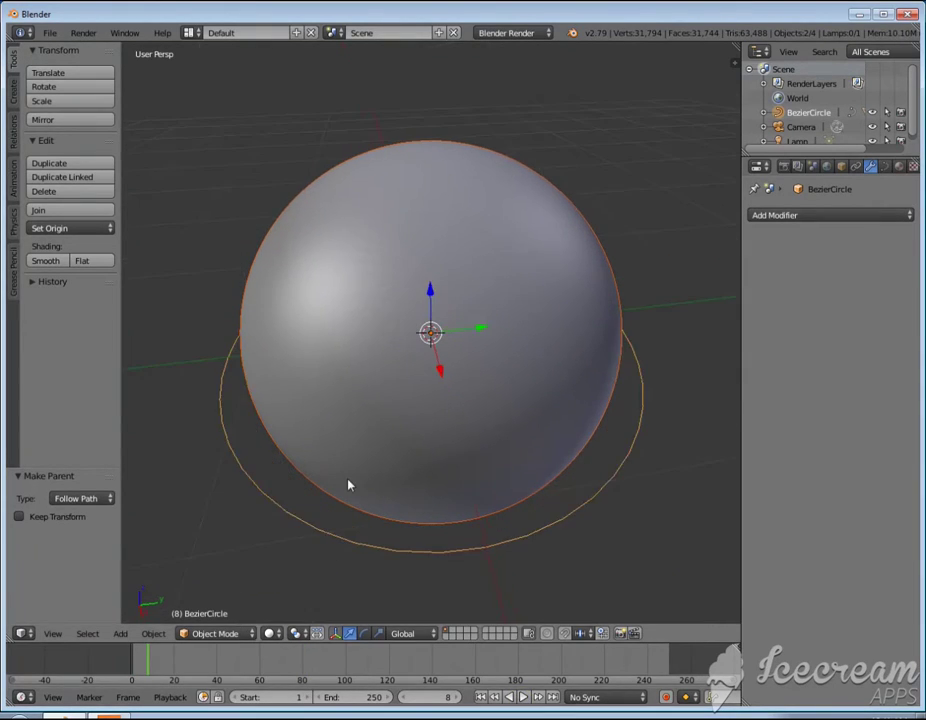
scroll(351, 477, "down", 4)
scroll(351, 477, "down", 1)
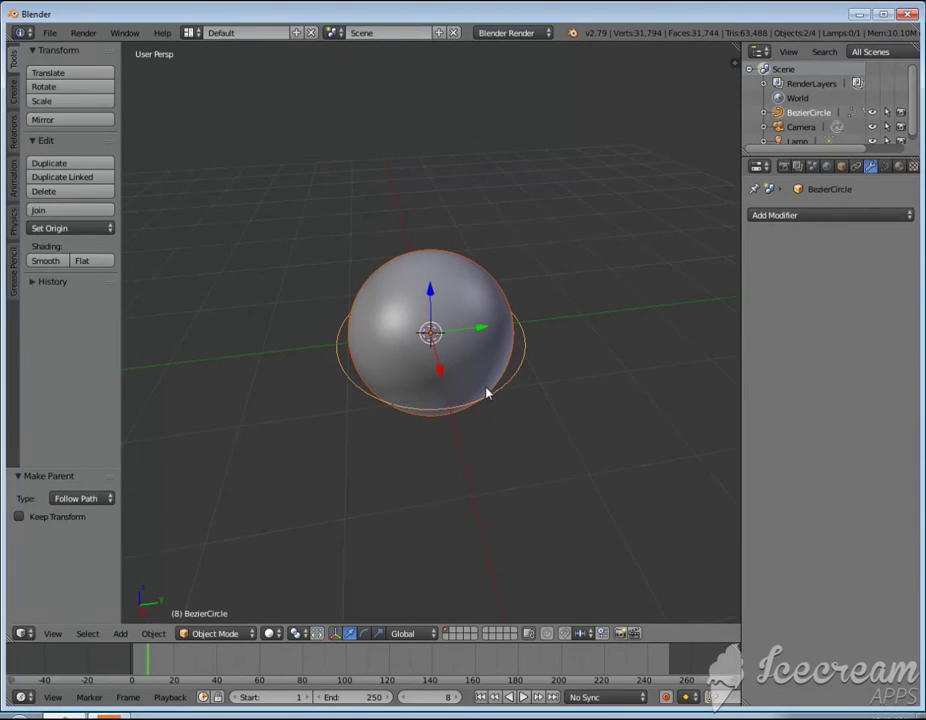
Duplicate the sphere and circle twice, placing copies to the left and lower right
key("shift+d")
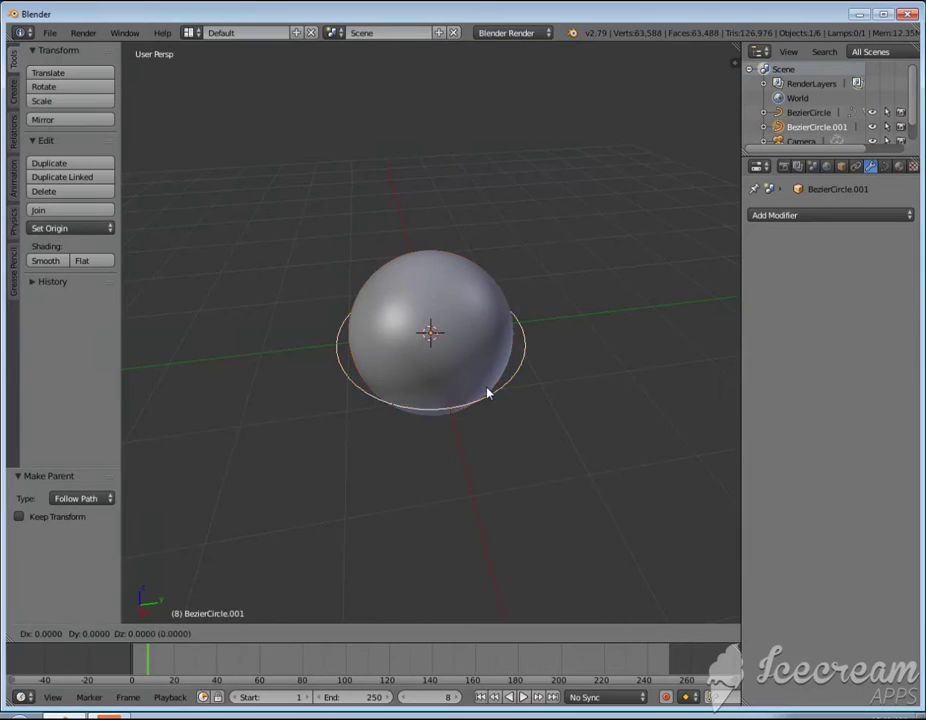
left_click(267, 407)
scroll(352, 440, "down", 3)
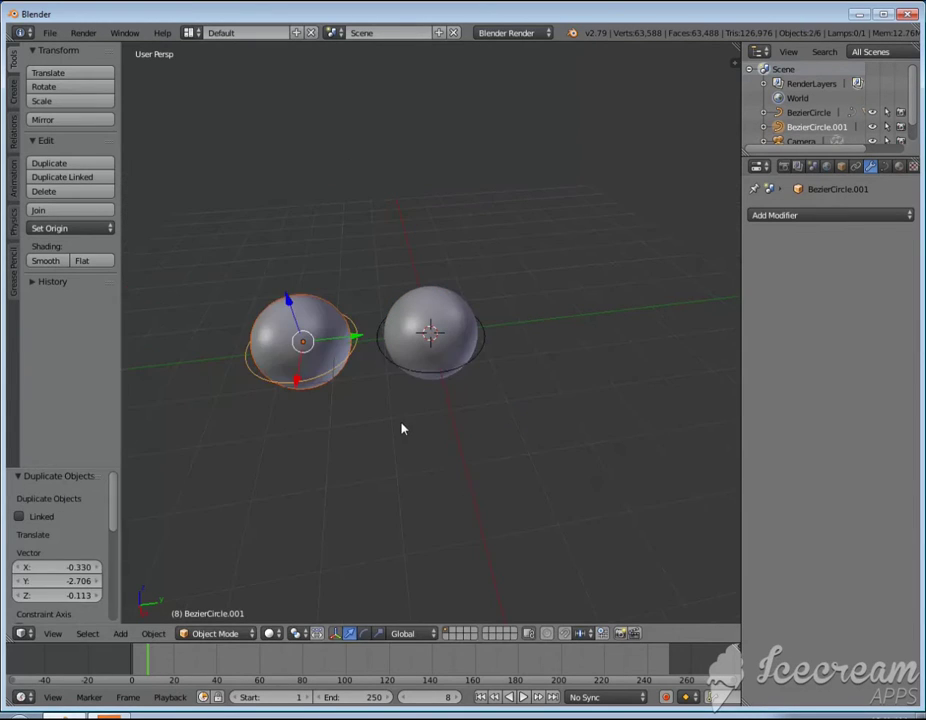
middle_click_drag(401, 428, 347, 410)
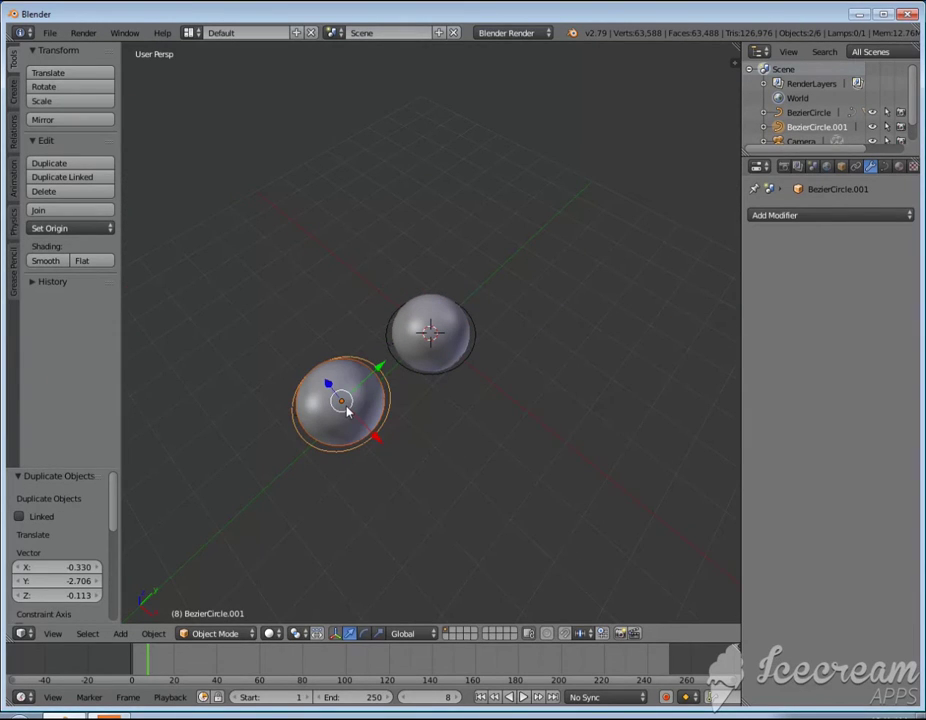
key("shift+d")
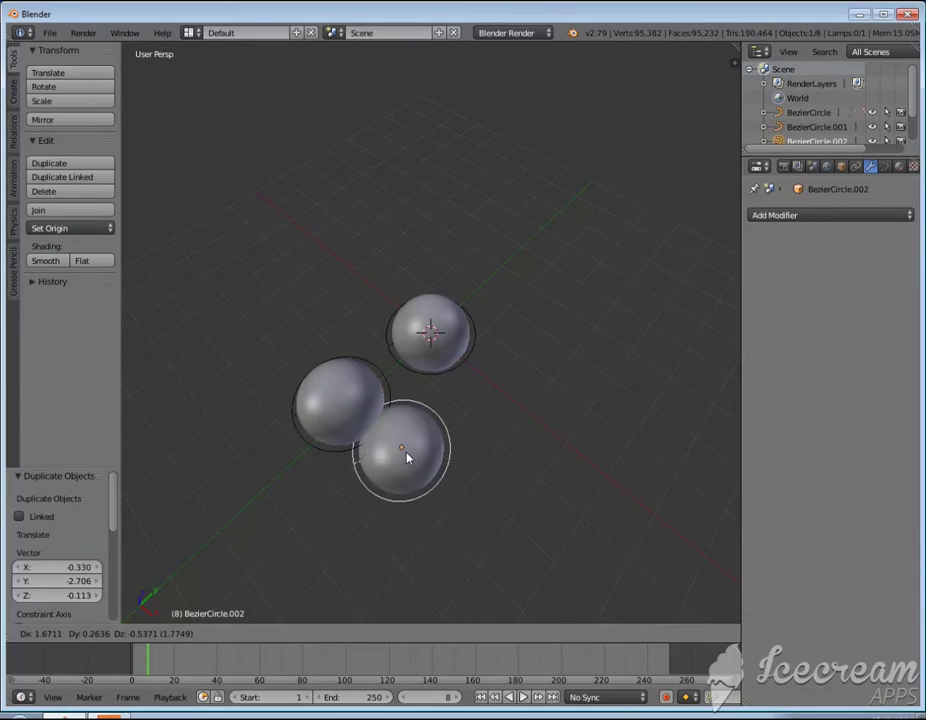
left_click(452, 488)
middle_click_drag(495, 394, 442, 381)
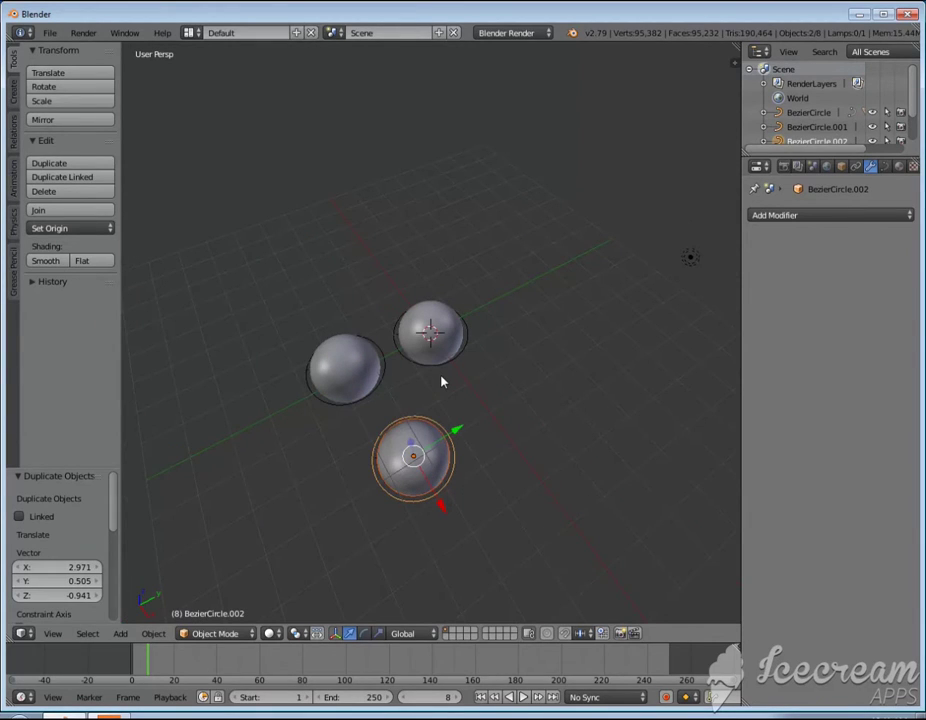
Move the left circle copy along Y to -4.290, then select the lower sphere and its ring
right_click(352, 382)
right_click(352, 382)
key("g")
key("y")
left_click(242, 459)
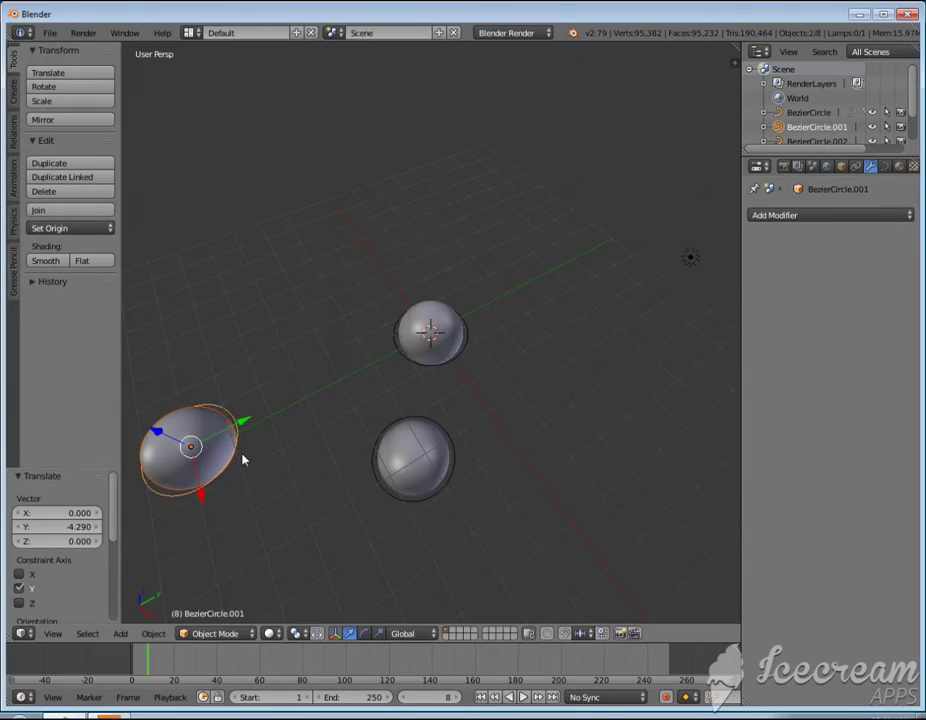
right_click(445, 462)
right_click(460, 465)
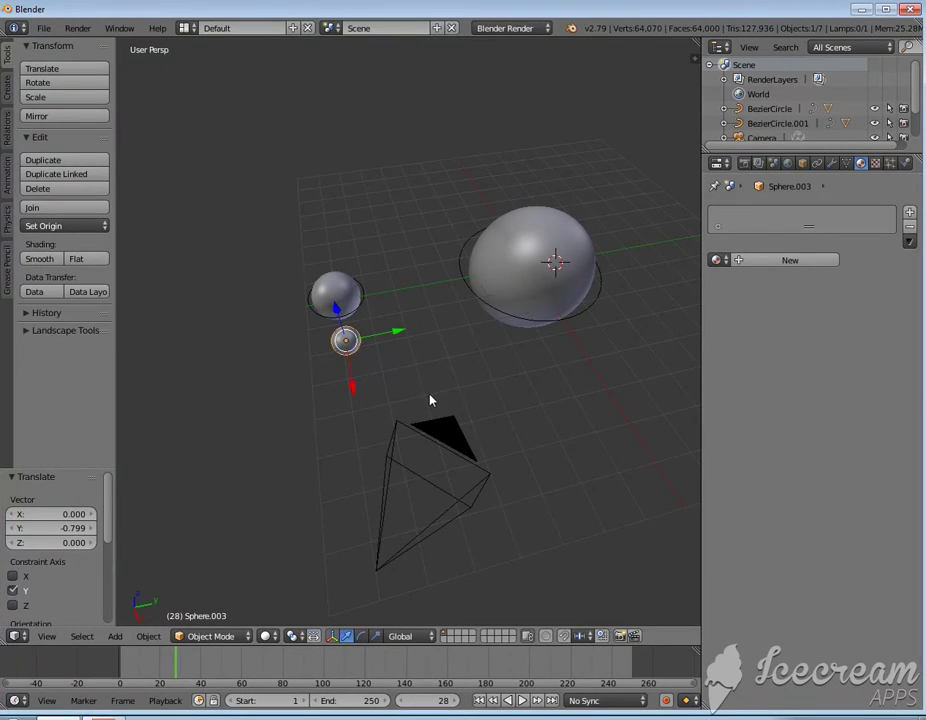
Select the large central sphere and hide the tool shelf with T
mouse_move(430, 397)
middle_mouse_down()
mouse_move(459, 420)
mouse_move(512, 394)
middle_mouse_up()
scroll(430, 397, "up", 2)
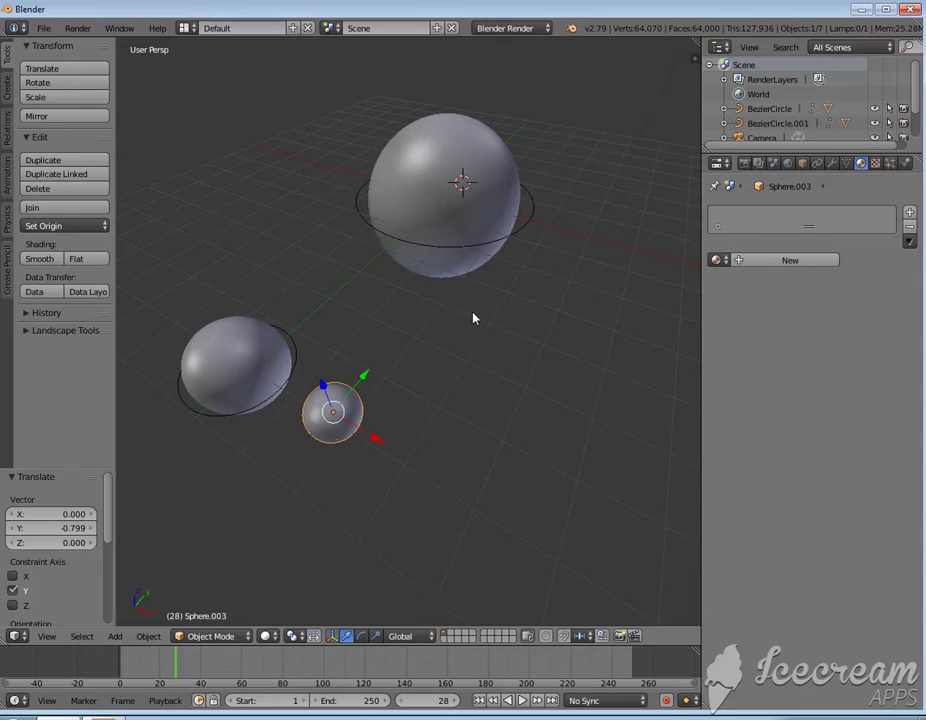
right_click(451, 190)
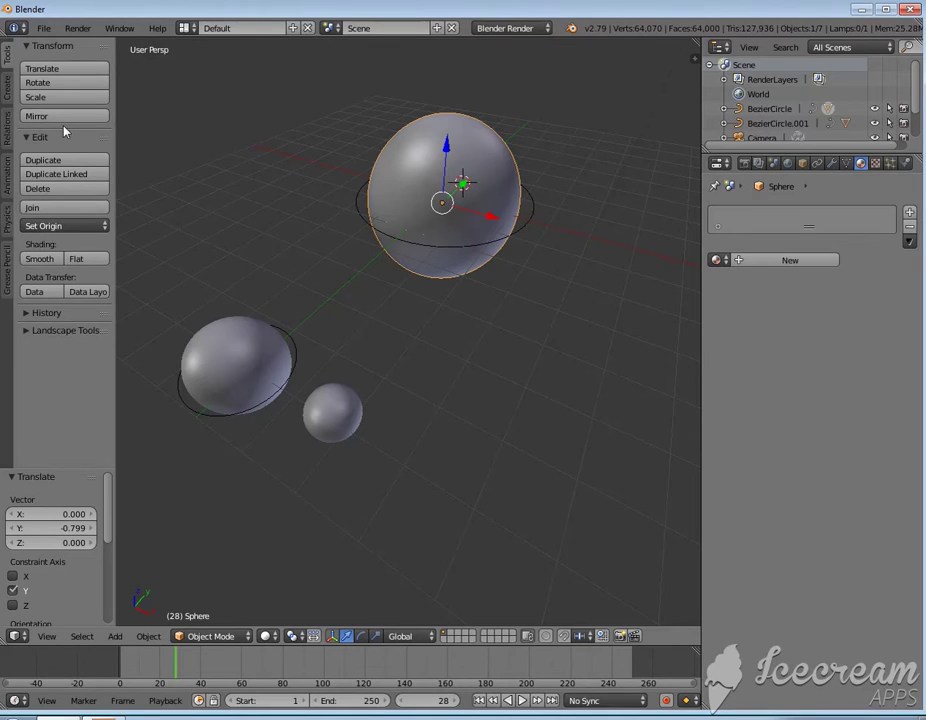
key("t")
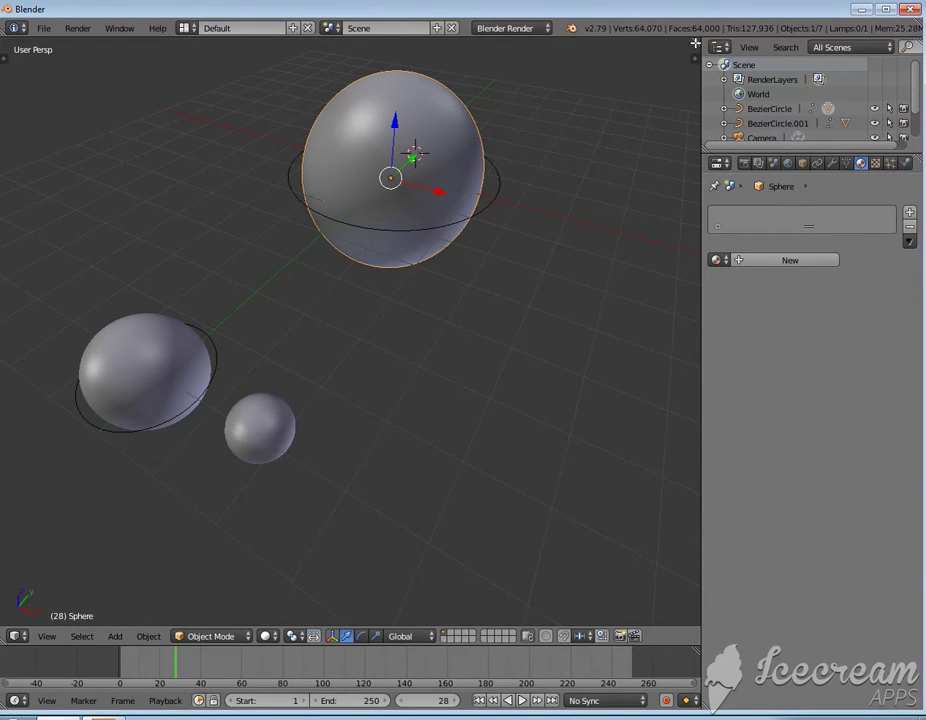
Split the 3D view, make the left half a UV/Image Editor, and put the sphere in Edit Mode
mouse_move(696, 43)
left_mouse_down()
mouse_move(451, 54)
mouse_move(320, 180)
left_mouse_up()
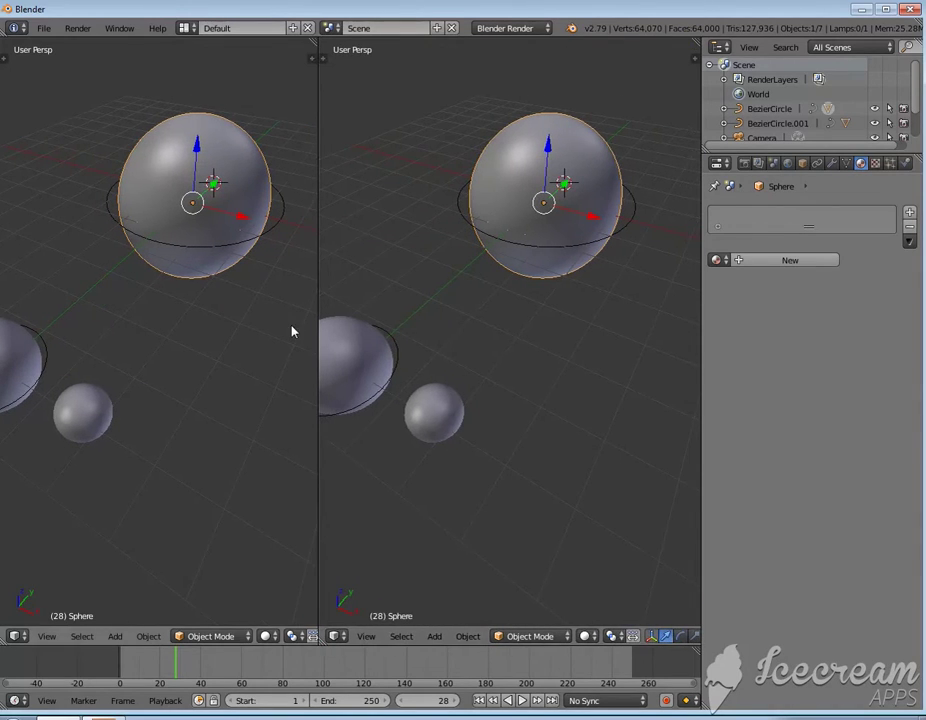
left_click(17, 636)
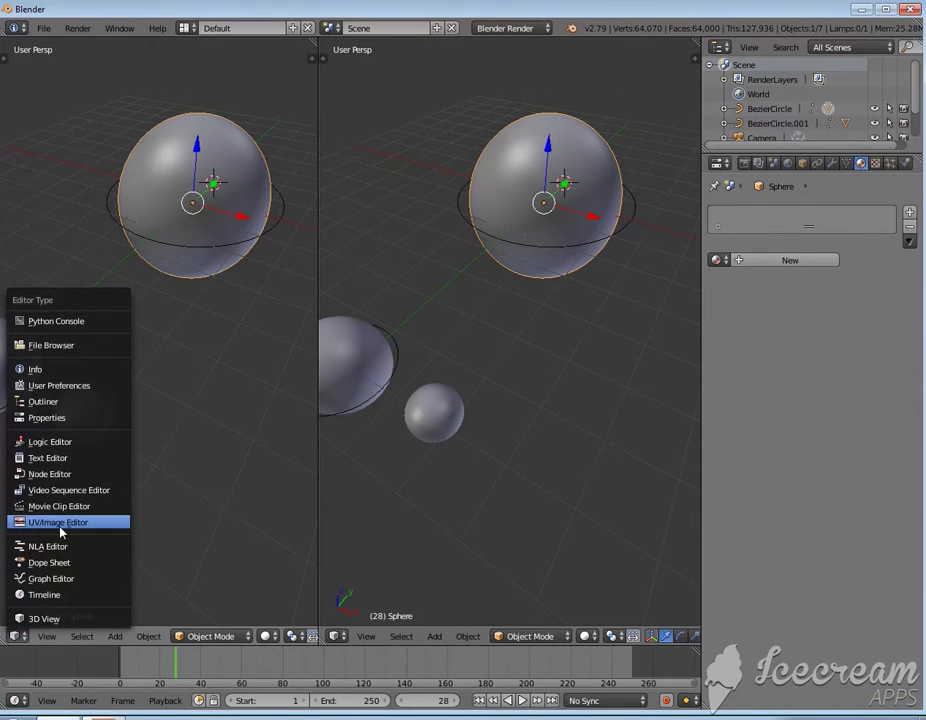
left_click(60, 527)
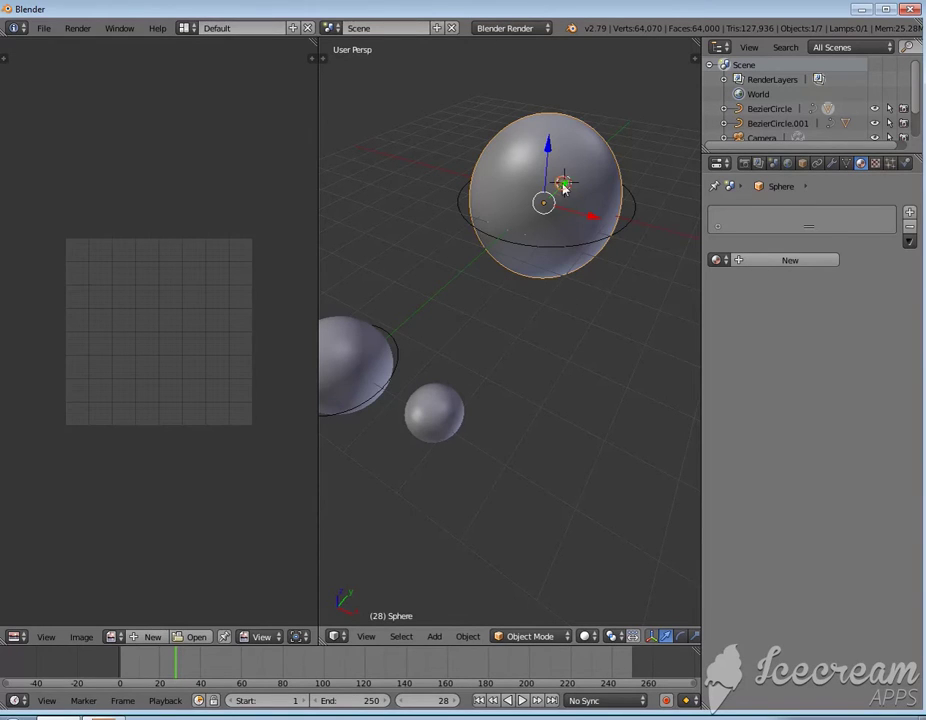
key("Tab")
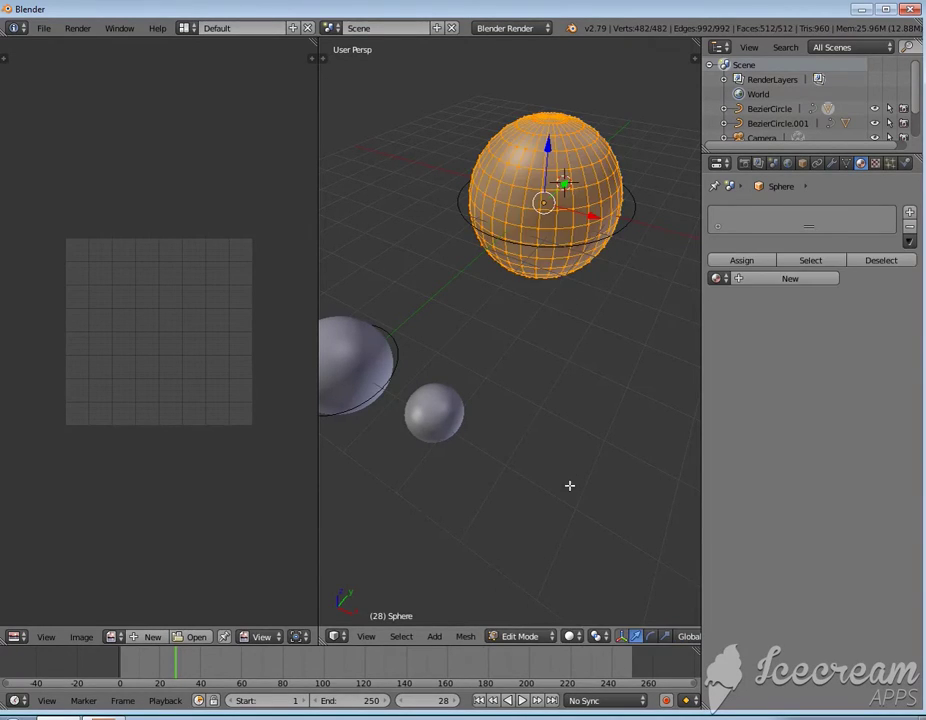
Set viewport shading to Texture, add a new material, and switch the render engine to Cycles
left_click(571, 636)
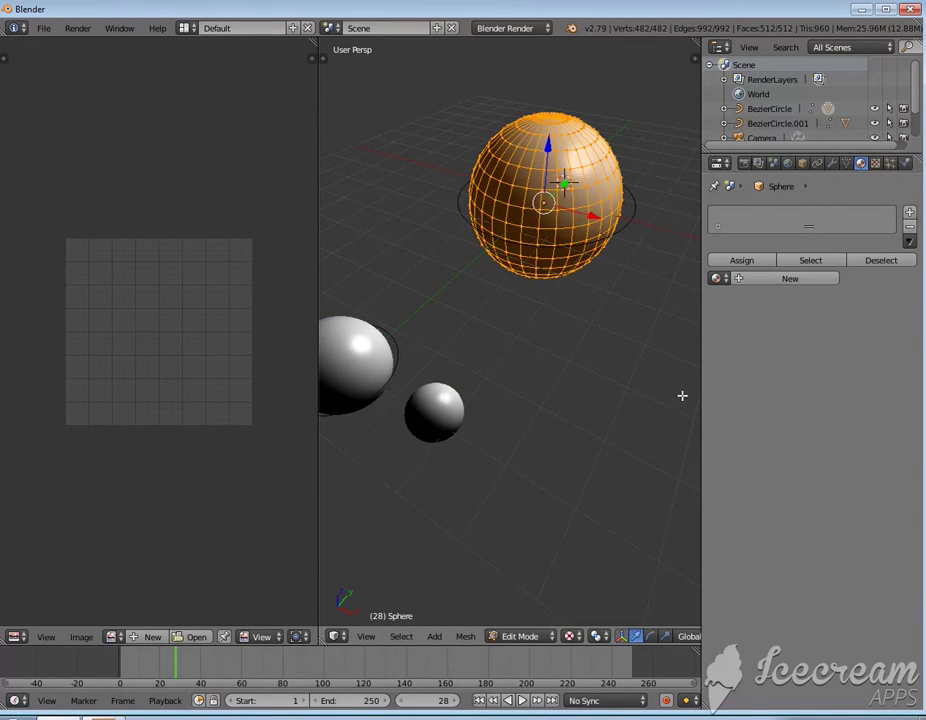
left_click(800, 278)
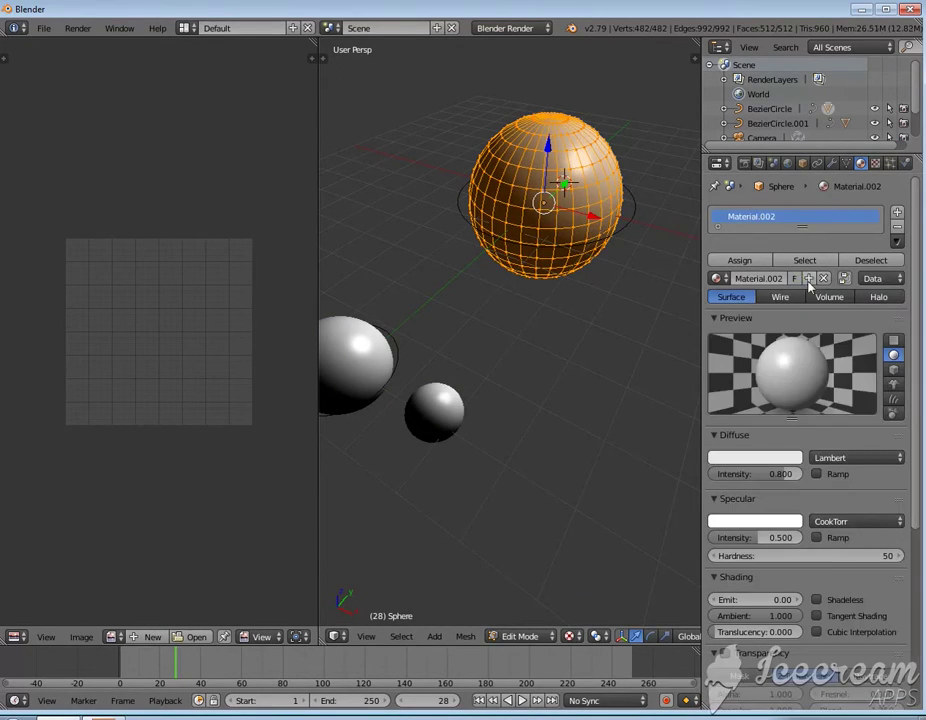
left_click(540, 28)
left_click(517, 77)
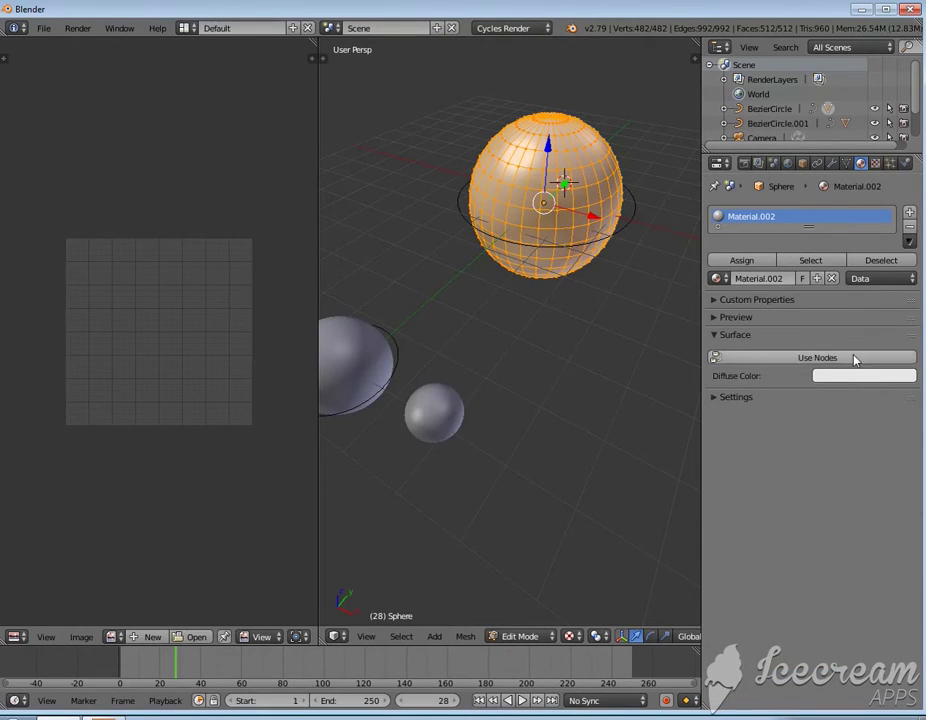
Enable Use Nodes and set the Diffuse BSDF Color to Image Texture
left_click(820, 357)
left_click(909, 385)
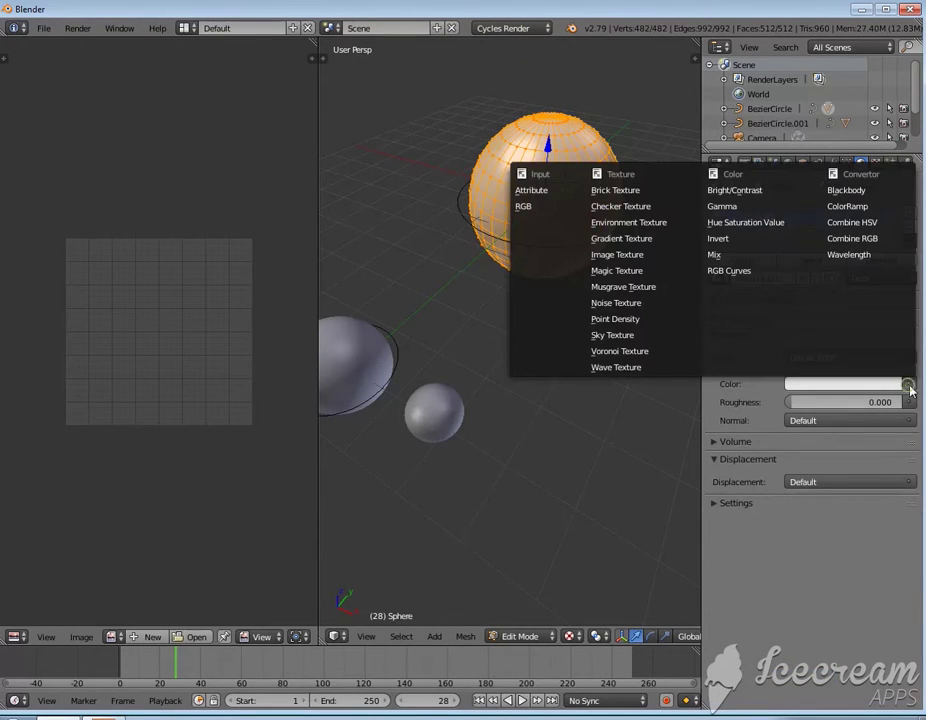
left_click(617, 255)
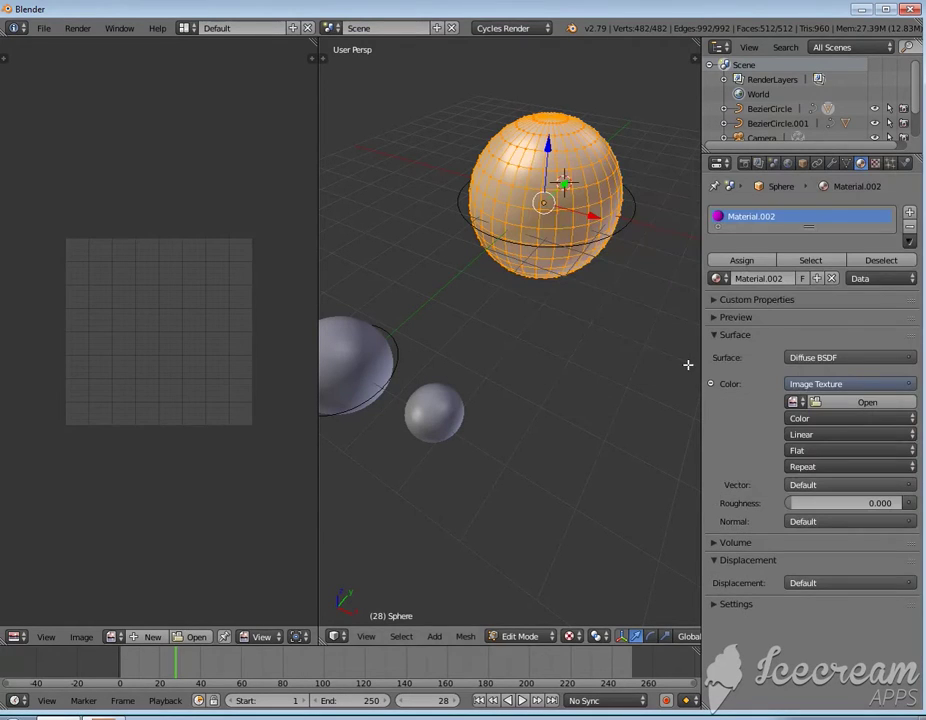
Browse to Downloads > pikchar in thumbnail view and pick 2k_sun.jpg to load
left_click(197, 637)
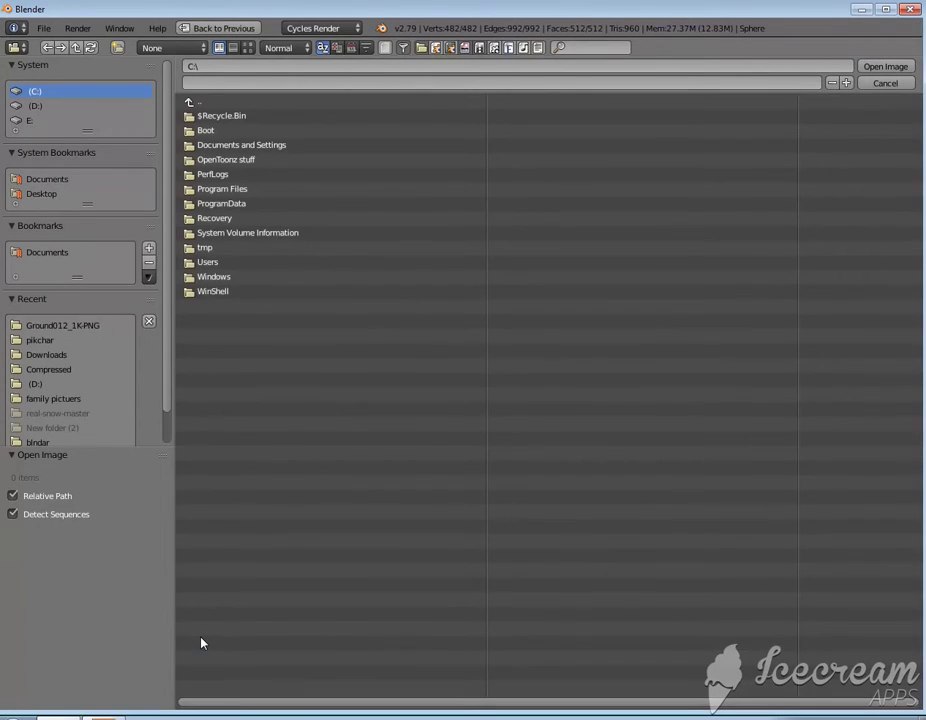
left_click(40, 356)
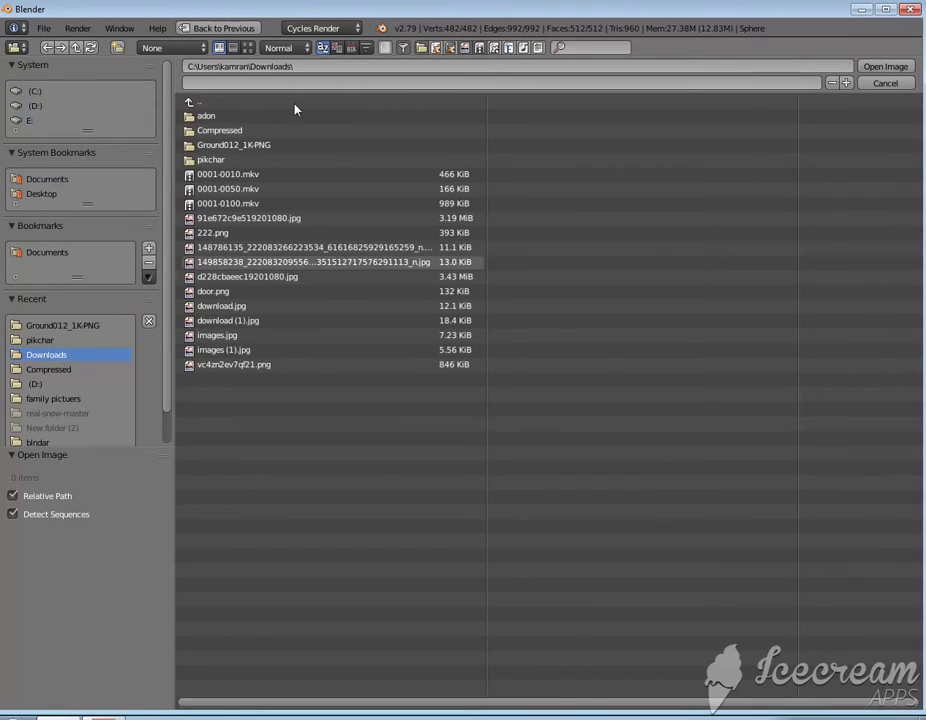
left_click(247, 48)
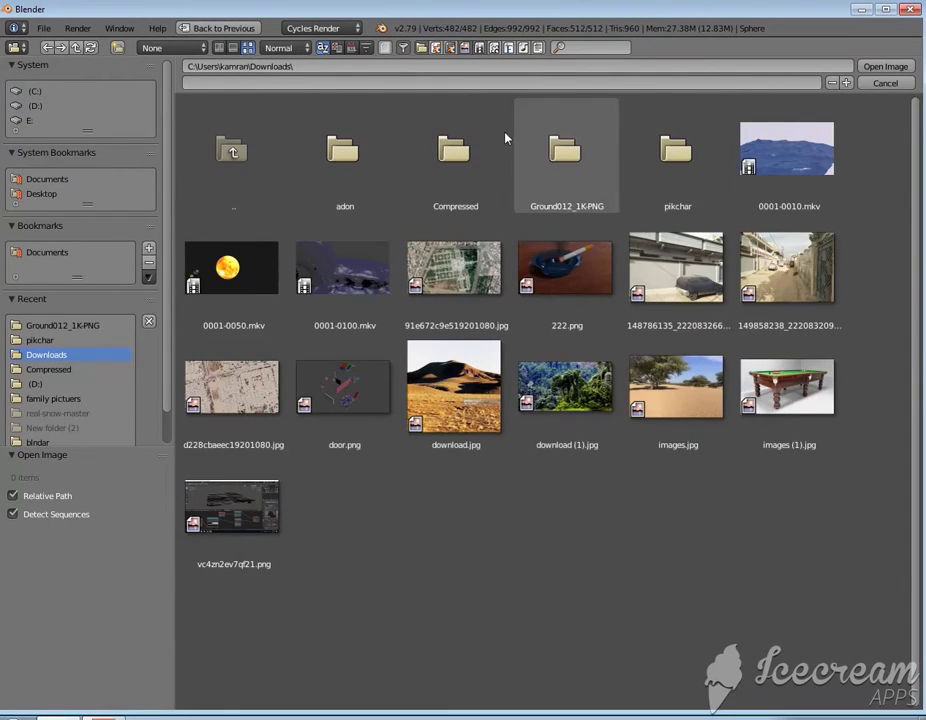
left_click(692, 195)
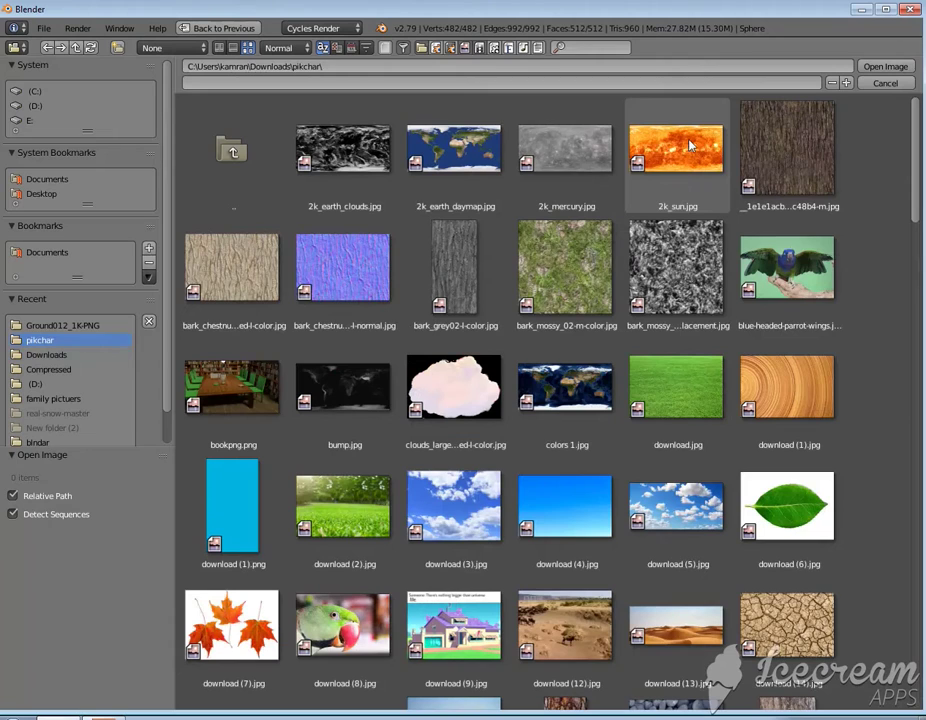
left_click(690, 146)
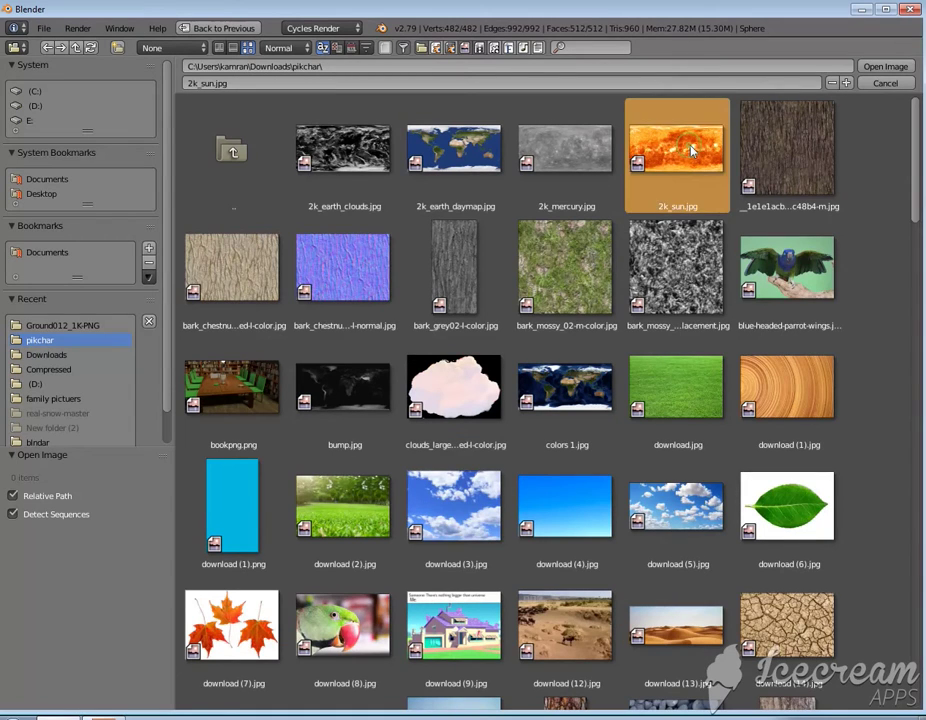
Load 2k_sun.jpg into the image editor and unwrap the large sphere with Sphere Projection
left_click(885, 67)
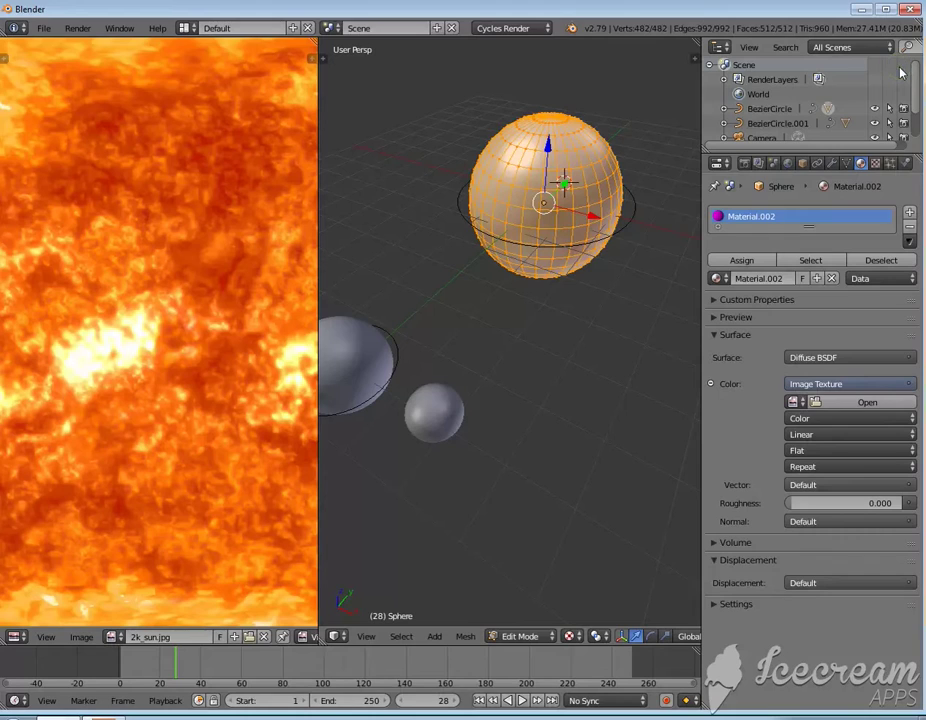
scroll(238, 393, "down", 3)
scroll(238, 393, "down", 1)
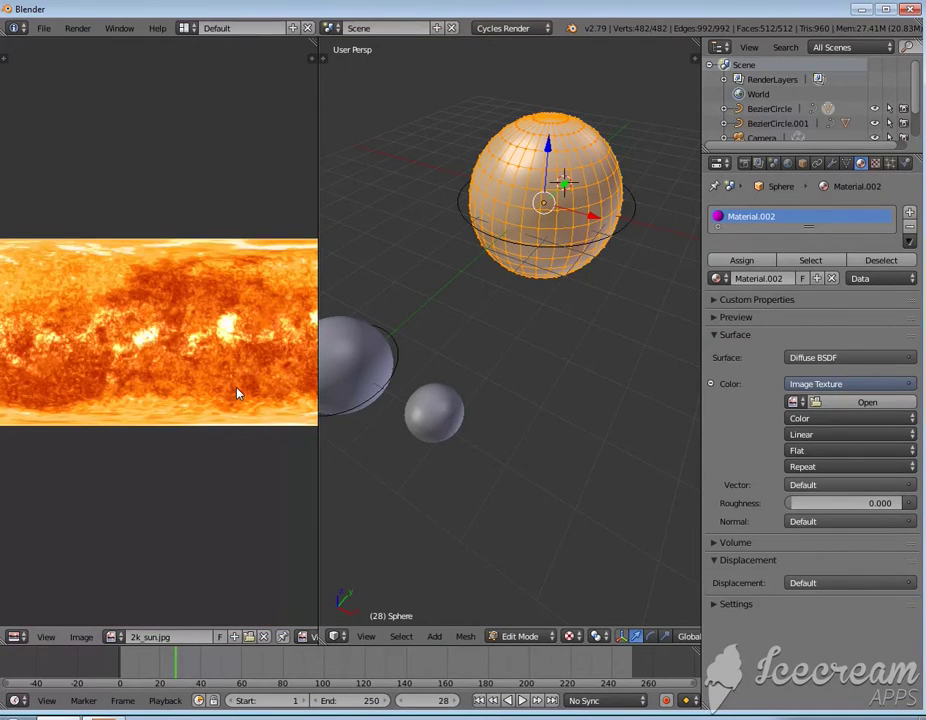
scroll(238, 393, "down", 1)
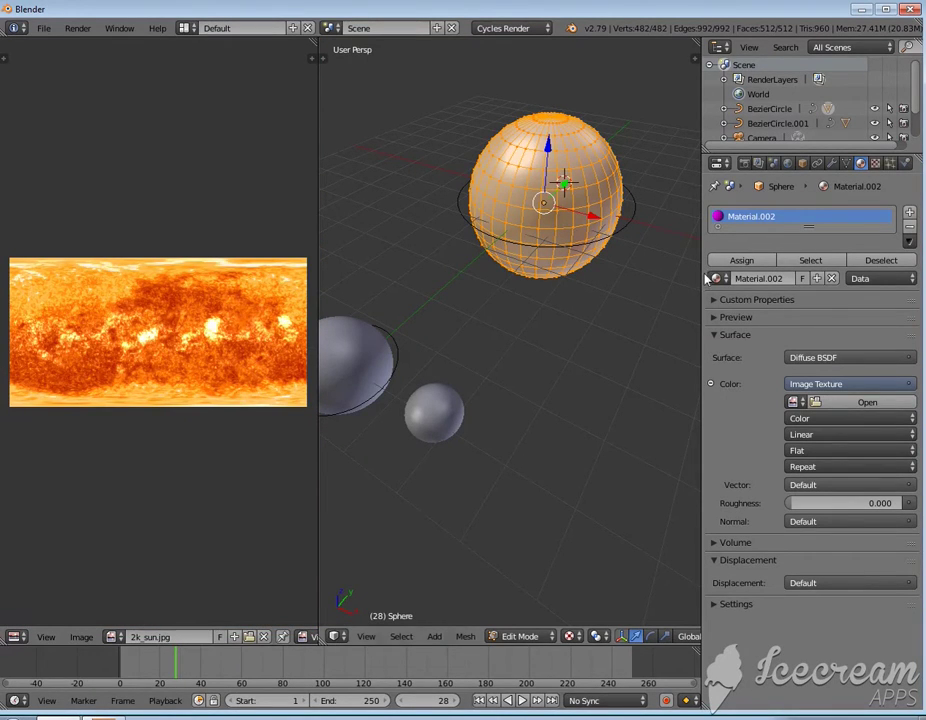
key("u")
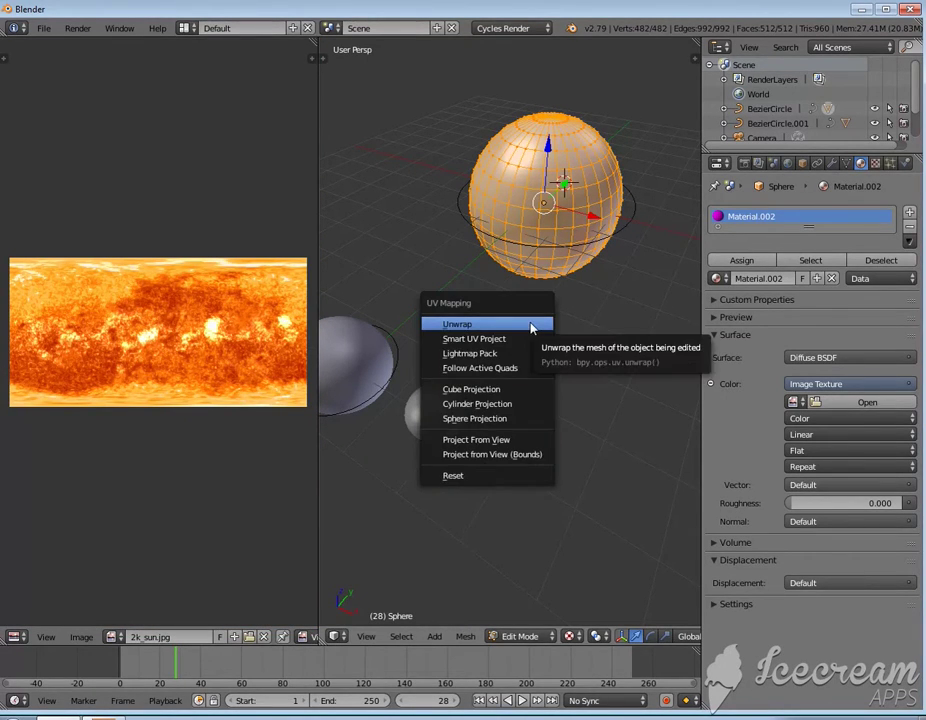
left_click(490, 418)
scroll(233, 363, "down", 1)
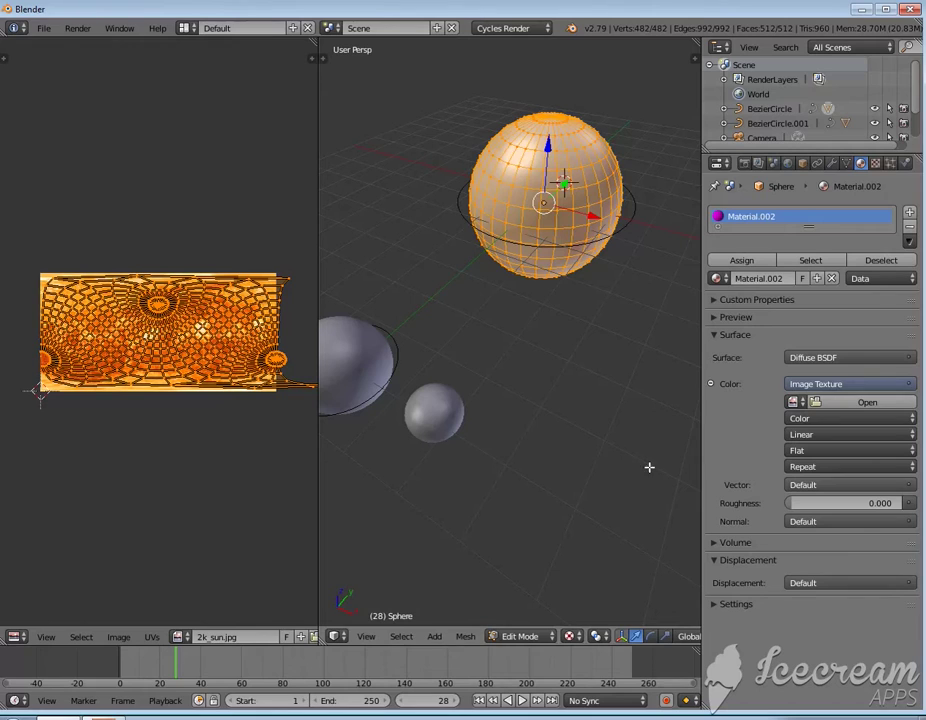
Assign the loaded 2k_sun.jpg image to the sphere material's Image Texture node
left_click(793, 401)
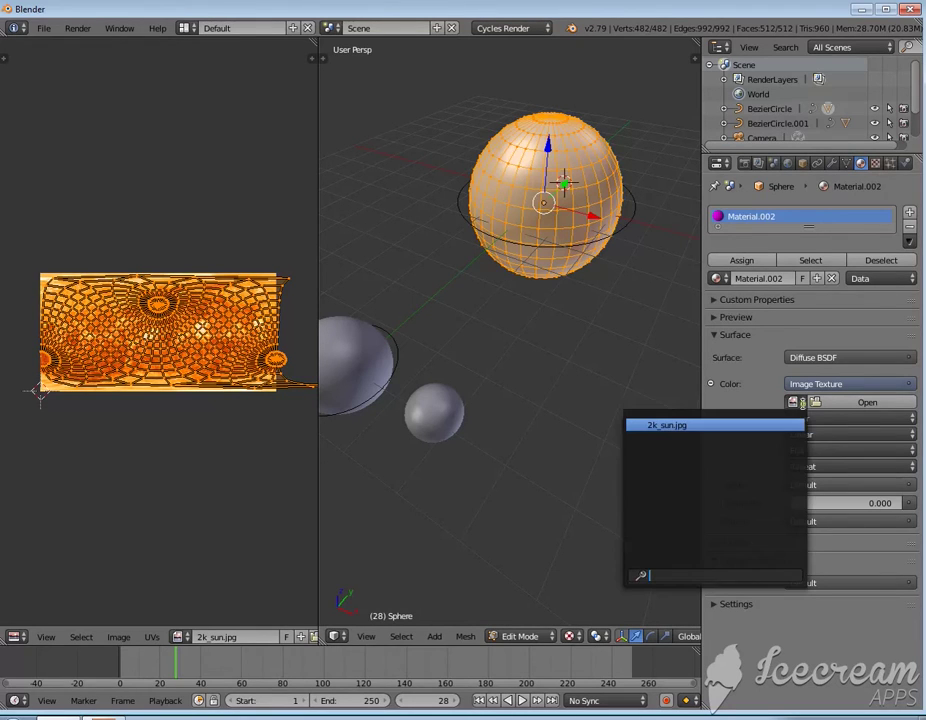
left_click(660, 425)
scroll(560, 341, "up", 2)
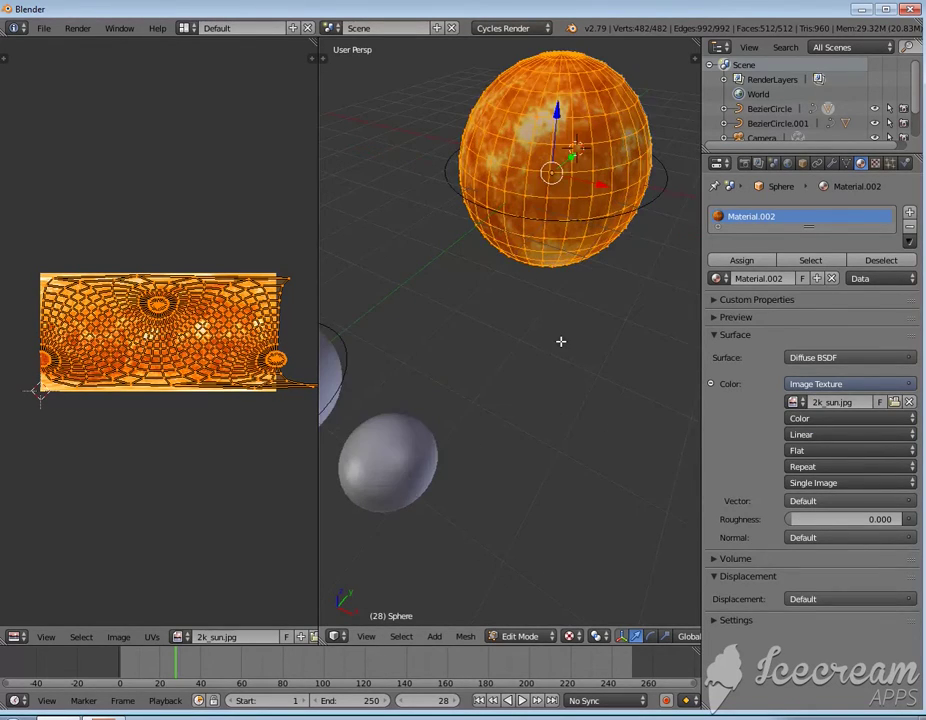
scroll(560, 341, "up", 2)
Frame and orbit the sun-textured sphere, widening the 3D view beside the image editor
key("KP_Decimal")
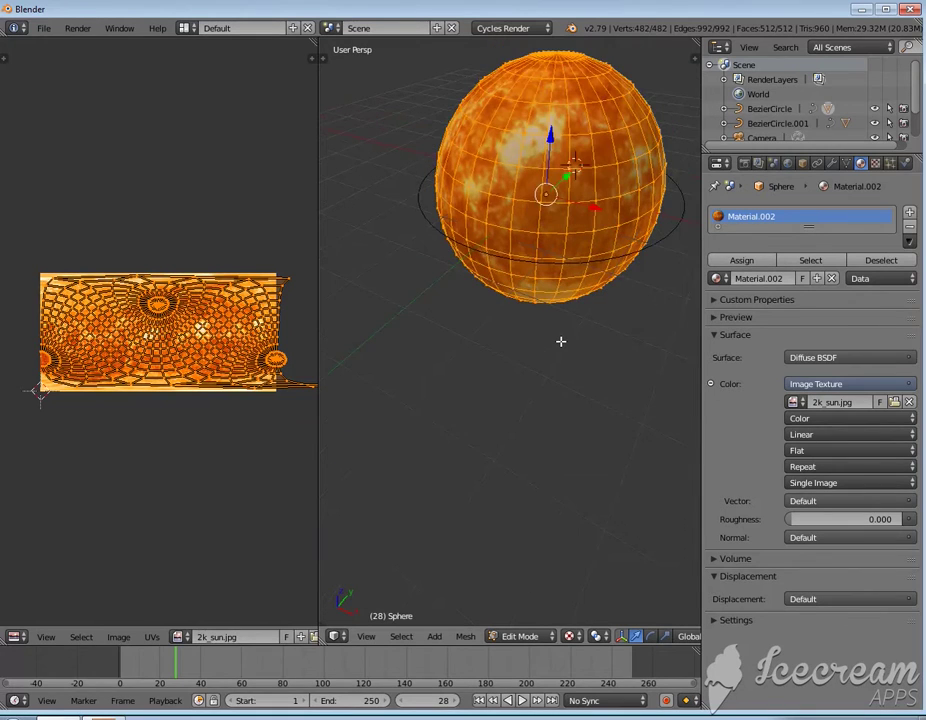
mouse_move(544, 383)
middle_mouse_down()
mouse_move(520, 400)
mouse_move(469, 398)
mouse_move(484, 390)
middle_mouse_up()
scroll(520, 400, "up", 3)
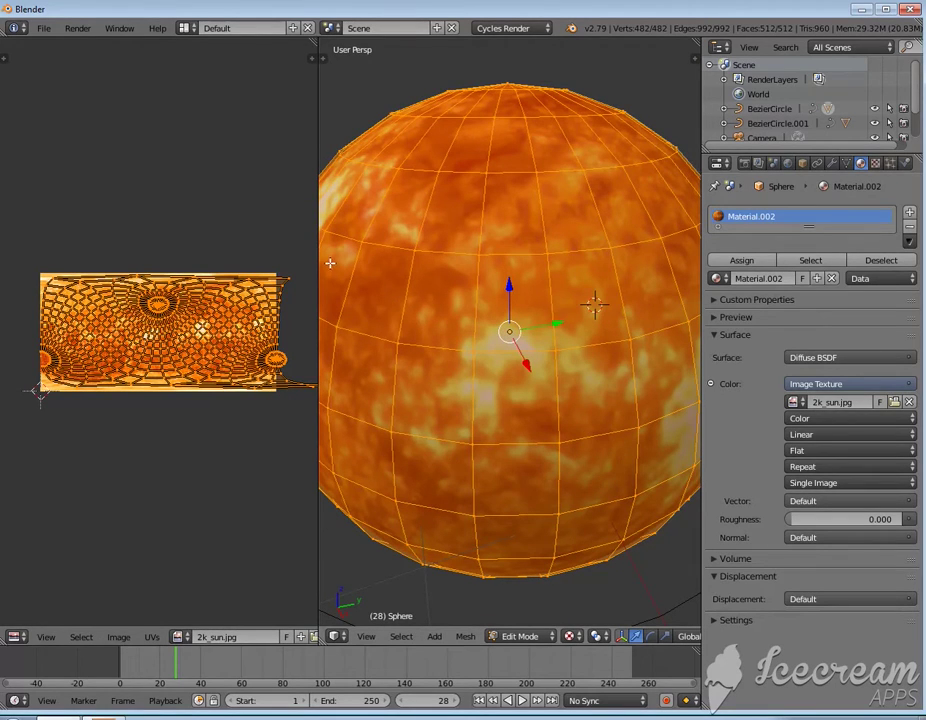
left_click_drag(318, 265, 63, 290)
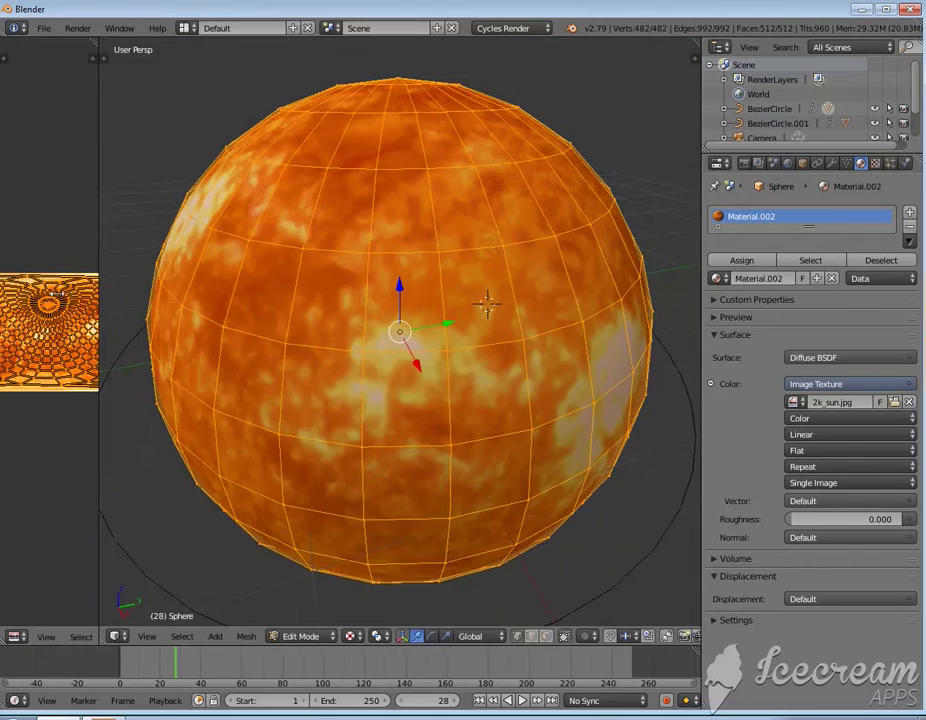
scroll(451, 429, "down", 3)
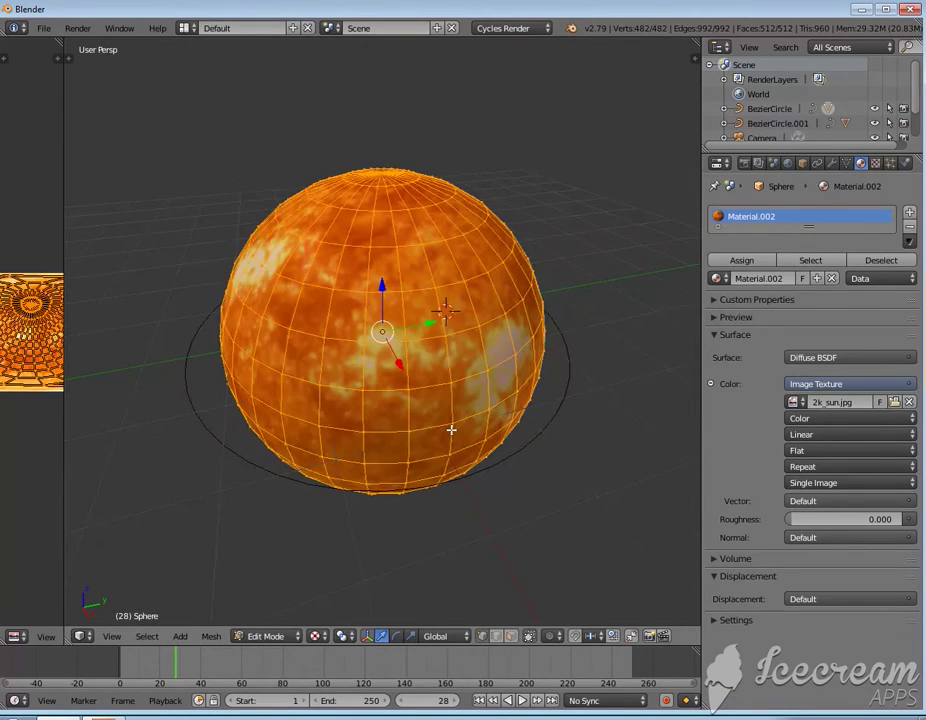
middle_click_drag(452, 436, 510, 430)
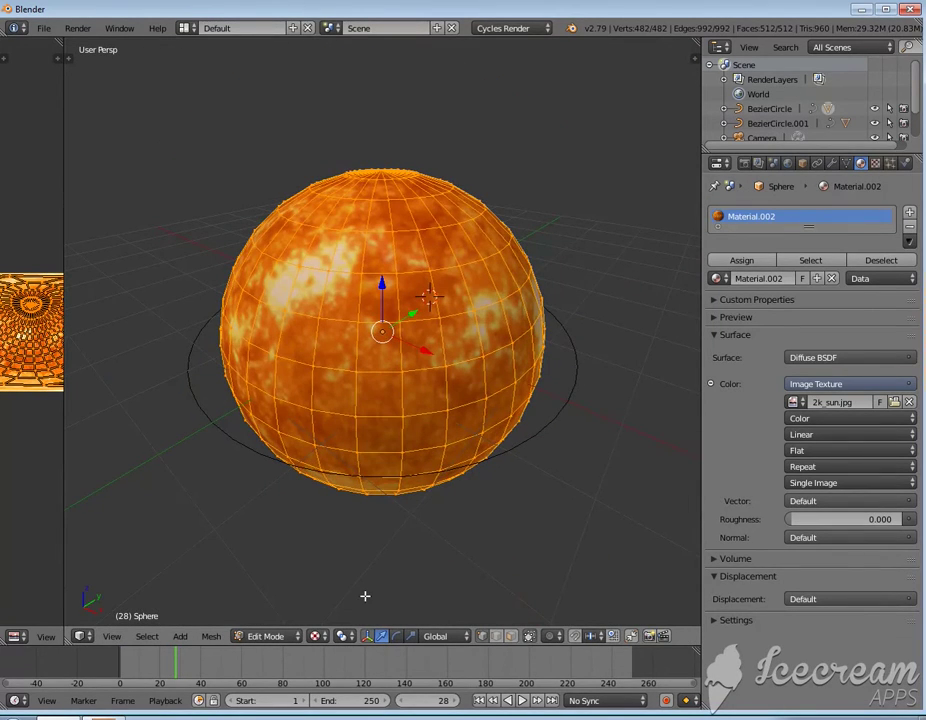
Return to Object Mode and orbit around the textured sun sphere
key("Tab")
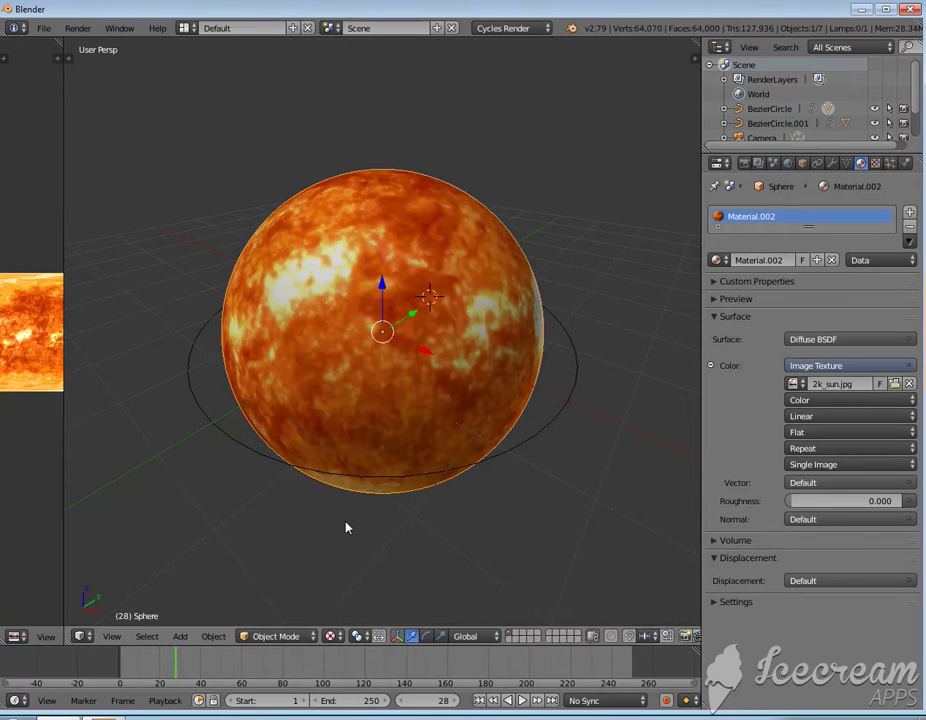
scroll(430, 495, "up", 5)
middle_click_drag(440, 490, 345, 463)
scroll(345, 463, "down", 5)
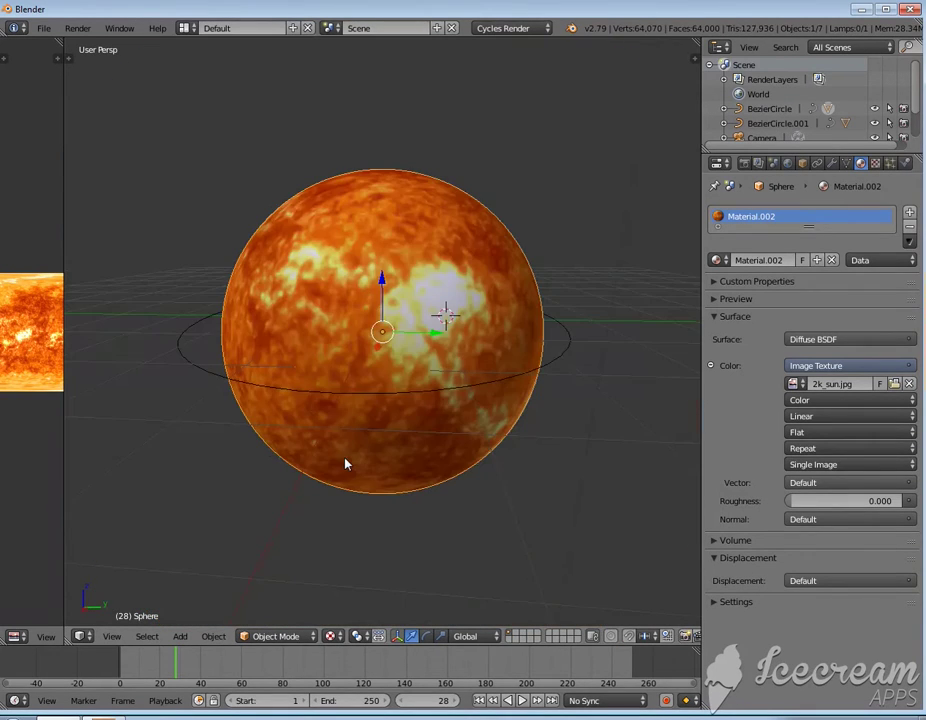
middle_click_drag(418, 481, 434, 490)
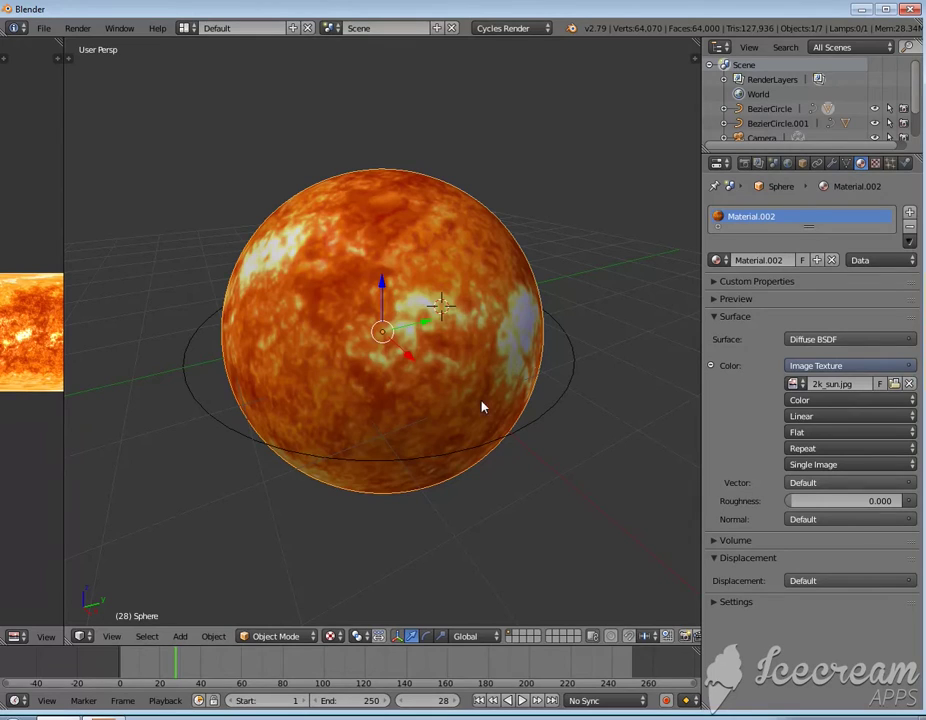
Switch the sun's surface shader from Diffuse BSDF to Emission and preview with Material shading
left_click(915, 344)
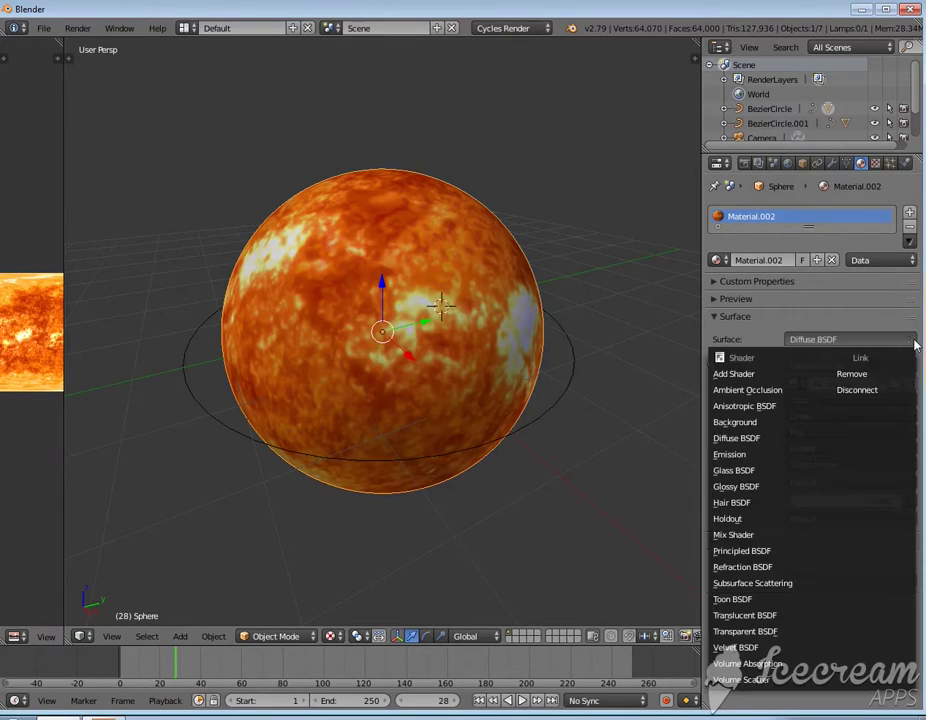
left_click(756, 457)
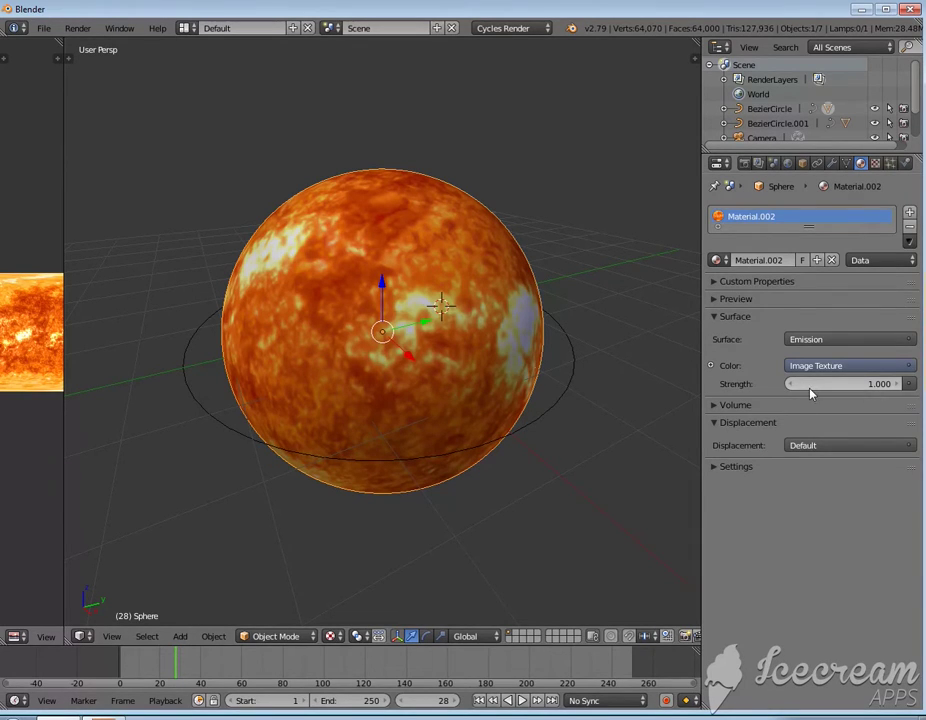
left_click_drag(810, 393, 815, 387)
type("5.200")
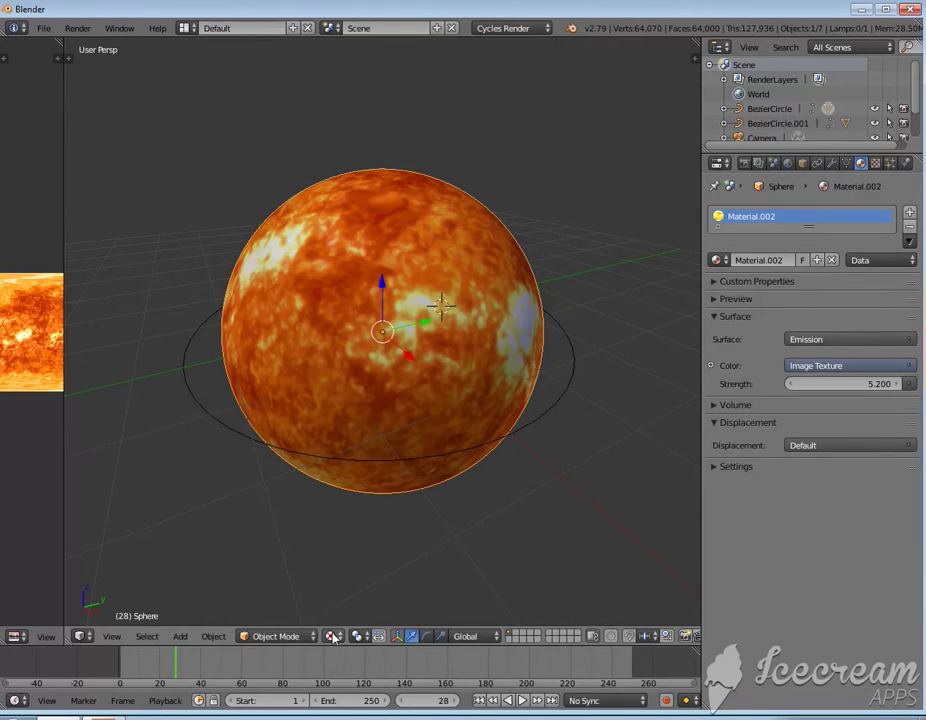
left_click(334, 638)
left_click(366, 553)
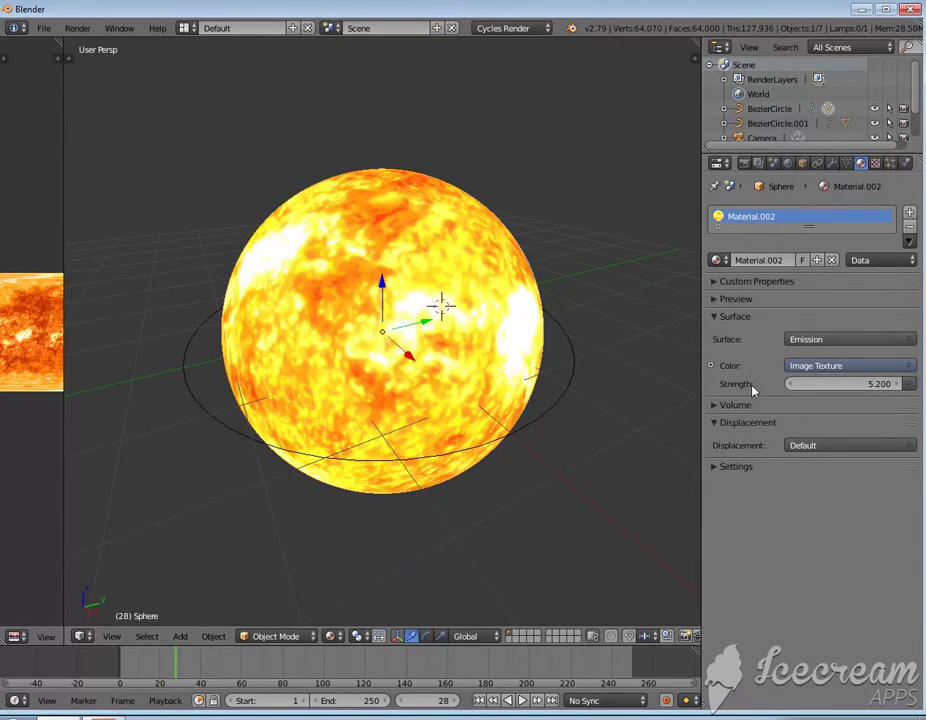
Set the emission strength, entering 2.5 and then dragging it down to 0.8
left_click(851, 390)
type("2.5")
key("Return")
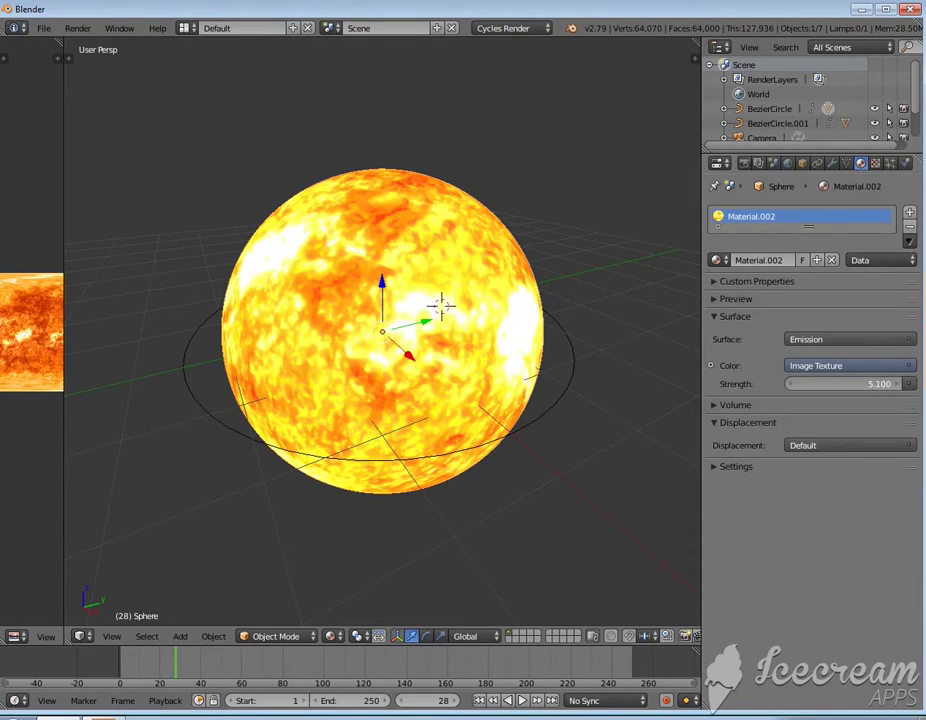
mouse_move(854, 393)
left_mouse_down()
mouse_move(830, 393)
mouse_move(852, 389)
mouse_move(830, 384)
left_mouse_up()
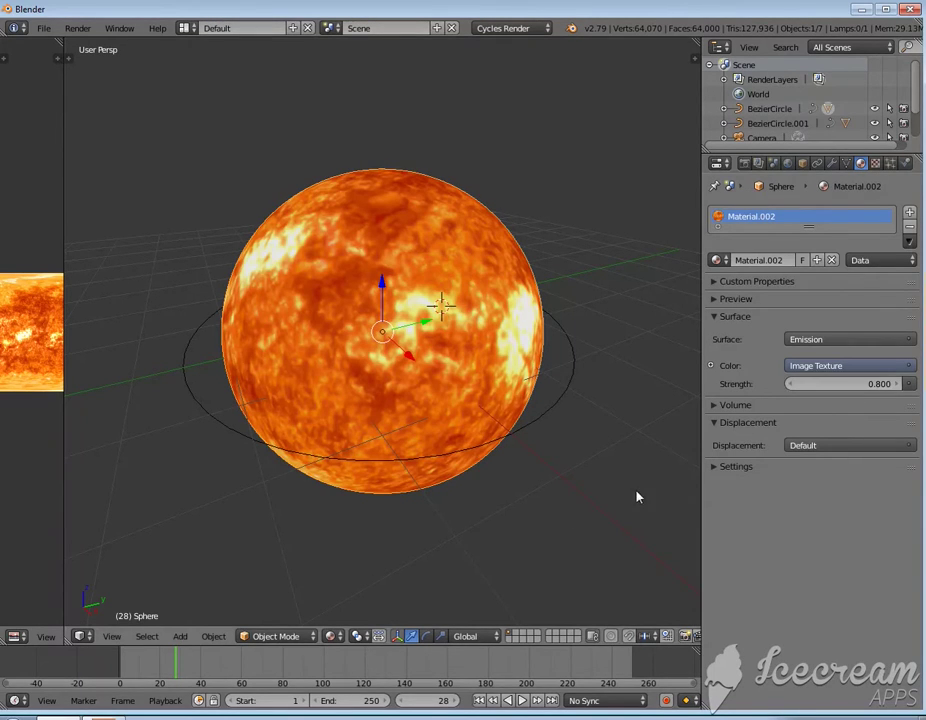
left_click(337, 639)
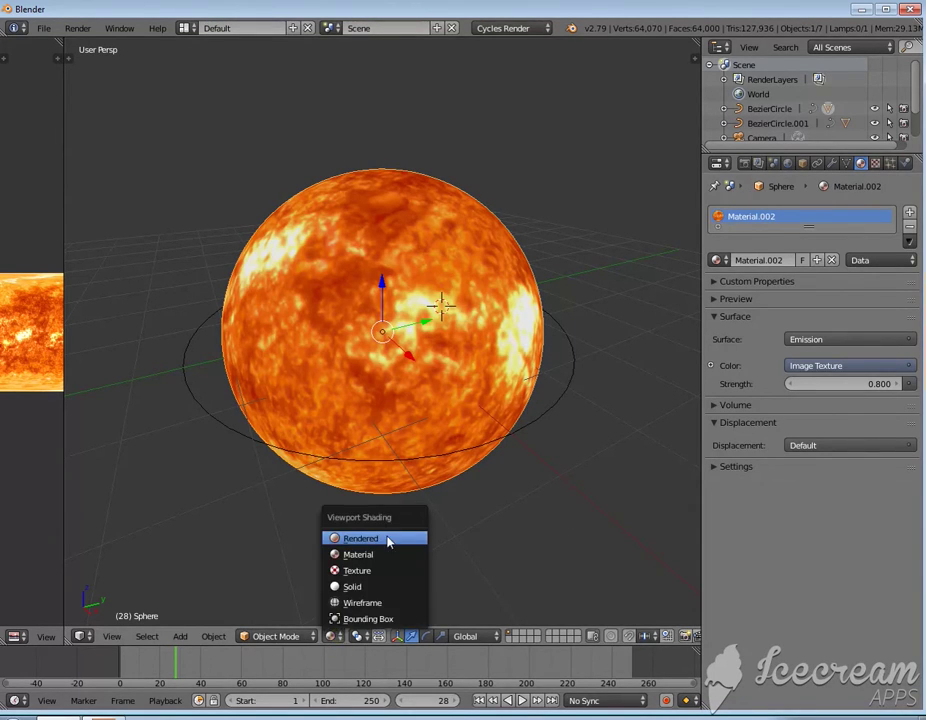
left_click(389, 541)
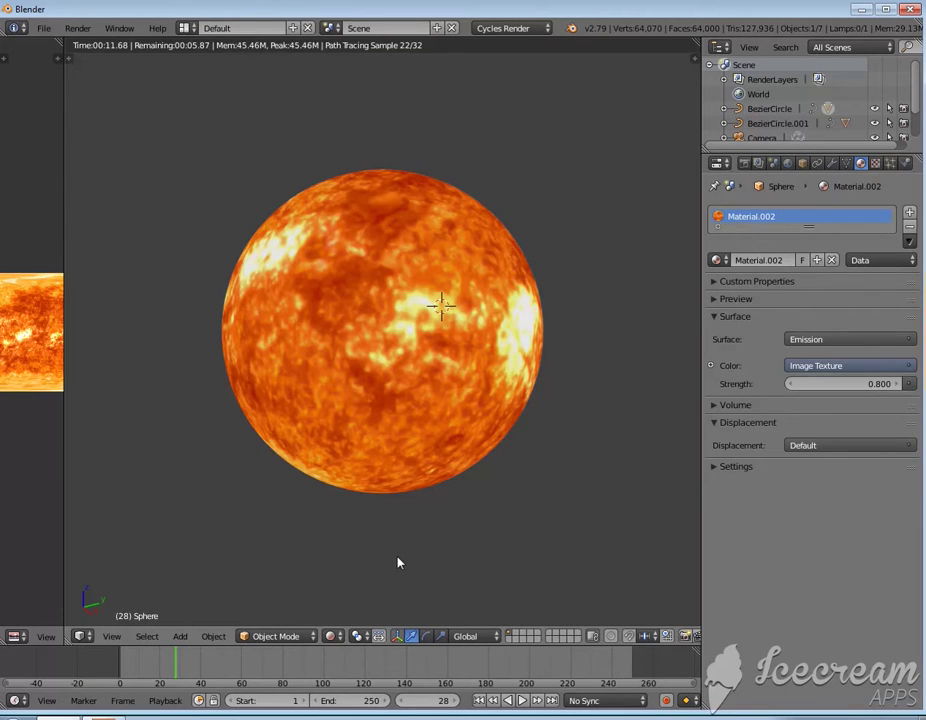
left_click(333, 636)
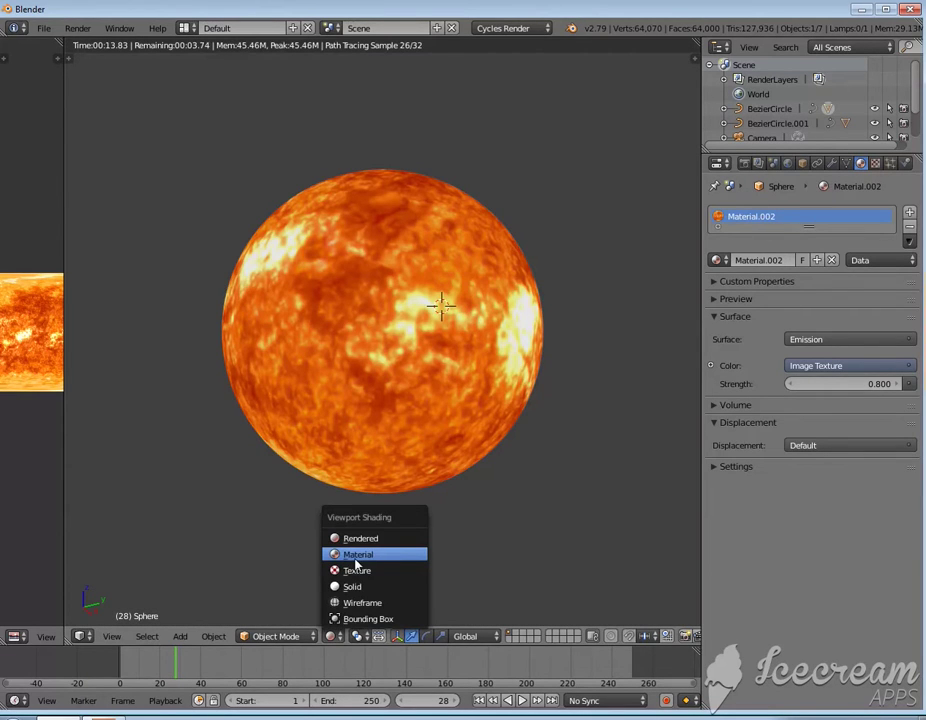
left_click(356, 555)
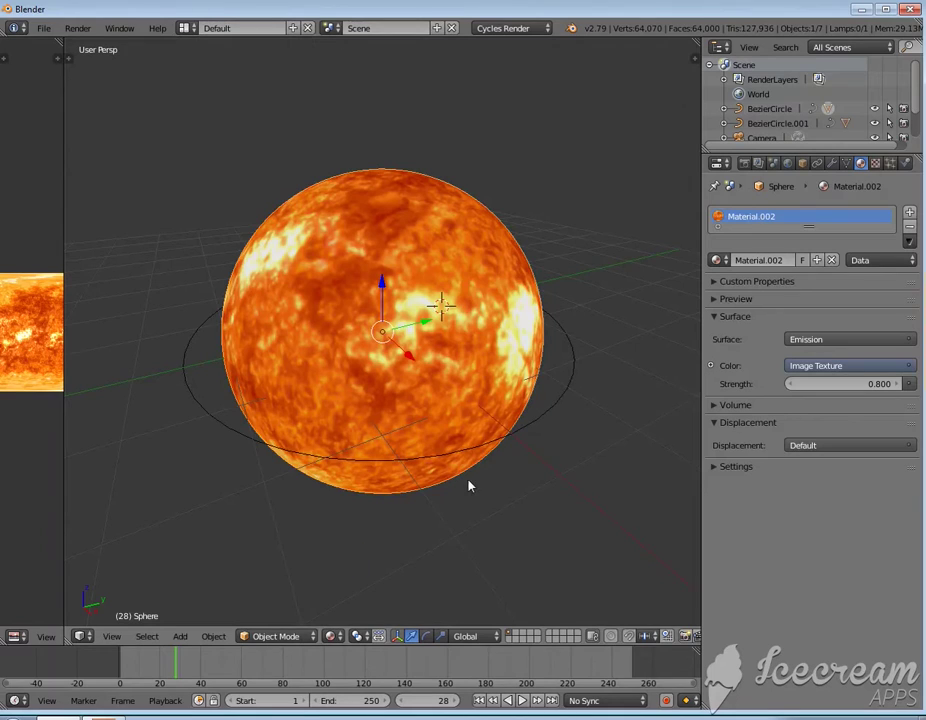
scroll(465, 486, "down", 3)
scroll(465, 486, "down", 2)
Orbit the scene, select the larger untextured white sphere and frame it with Numpad period
scroll(461, 457, "down", 2)
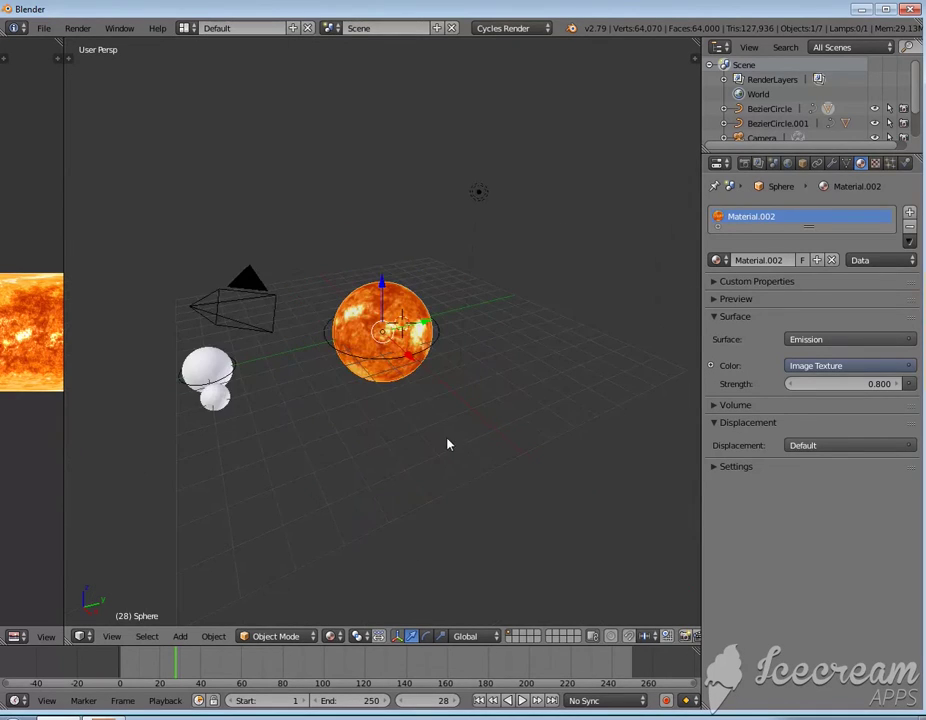
middle_click_drag(446, 440, 521, 466)
right_click(289, 473)
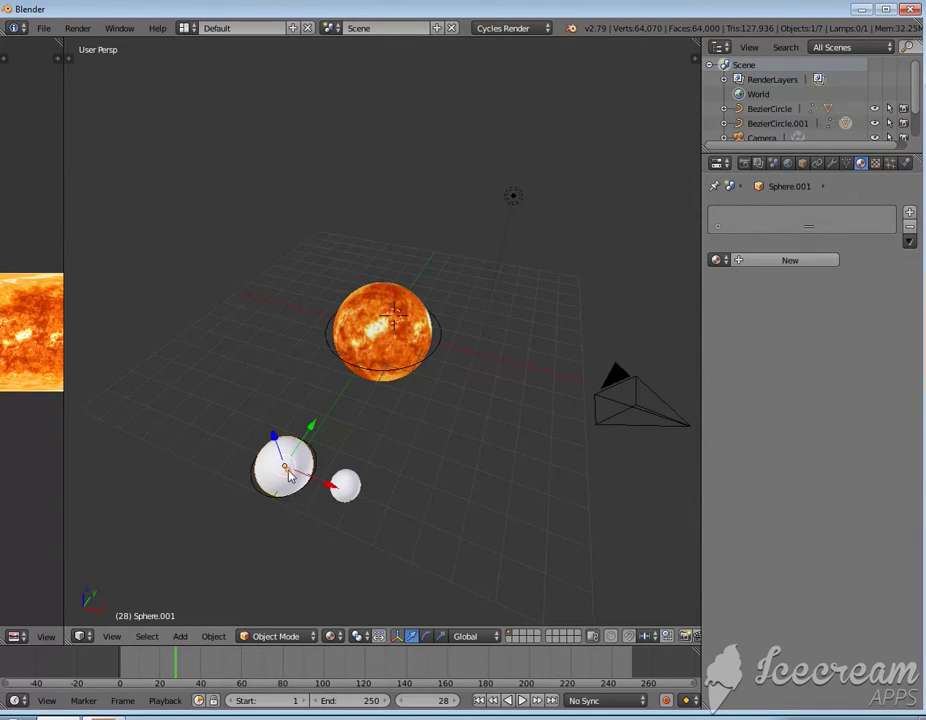
key("KP_Decimal")
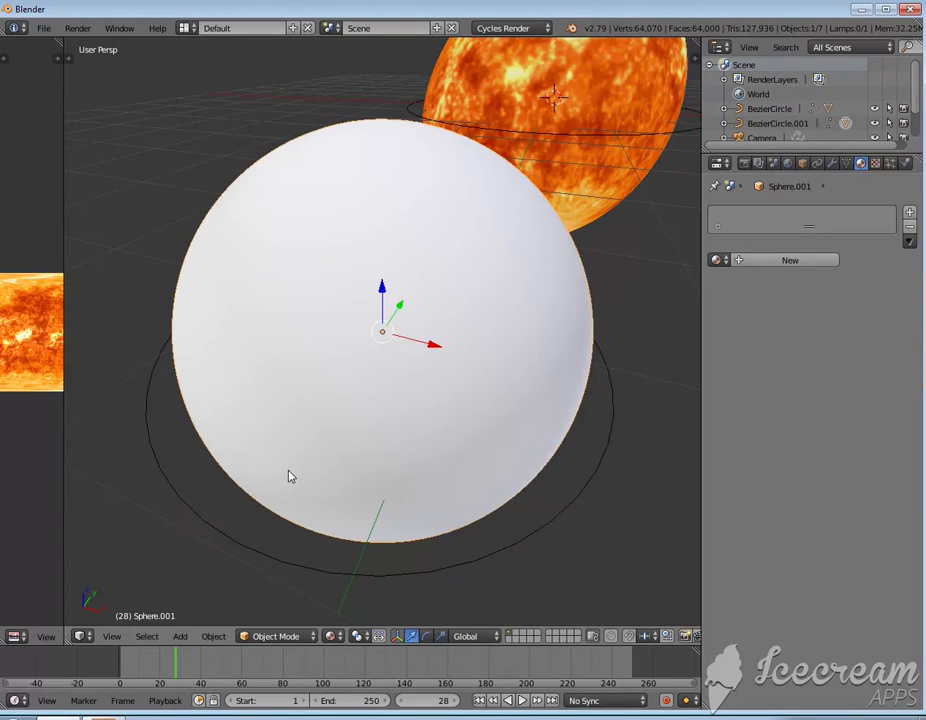
scroll(452, 417, "up", 2)
key("shift+z")
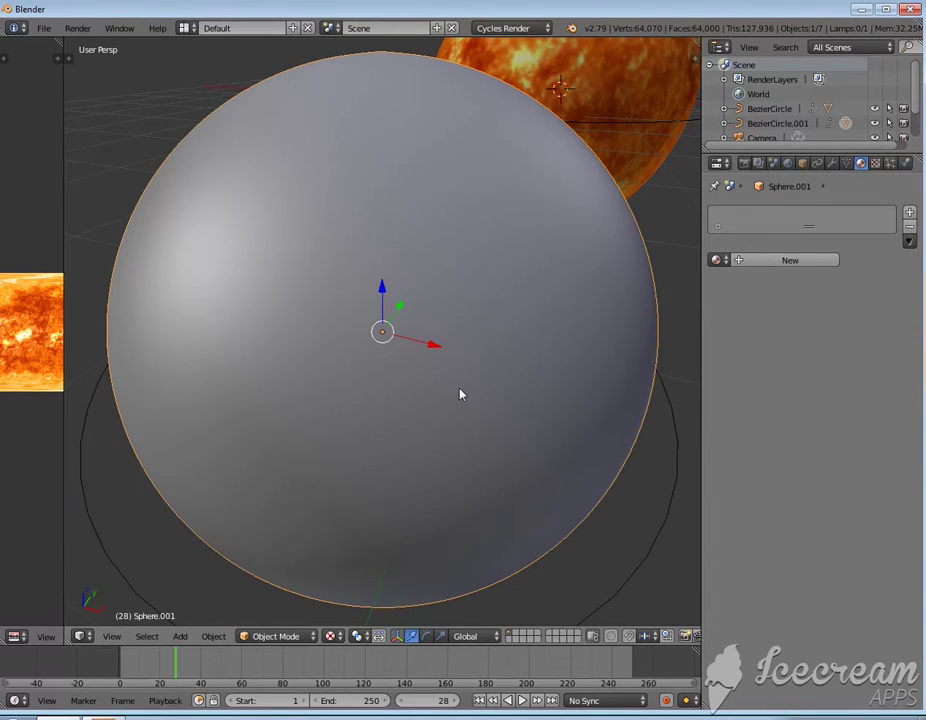
scroll(459, 392, "down", 3)
Widen the image editor and open the colors 1.jpg world map from thumbnail view
left_click_drag(65, 190, 252, 192)
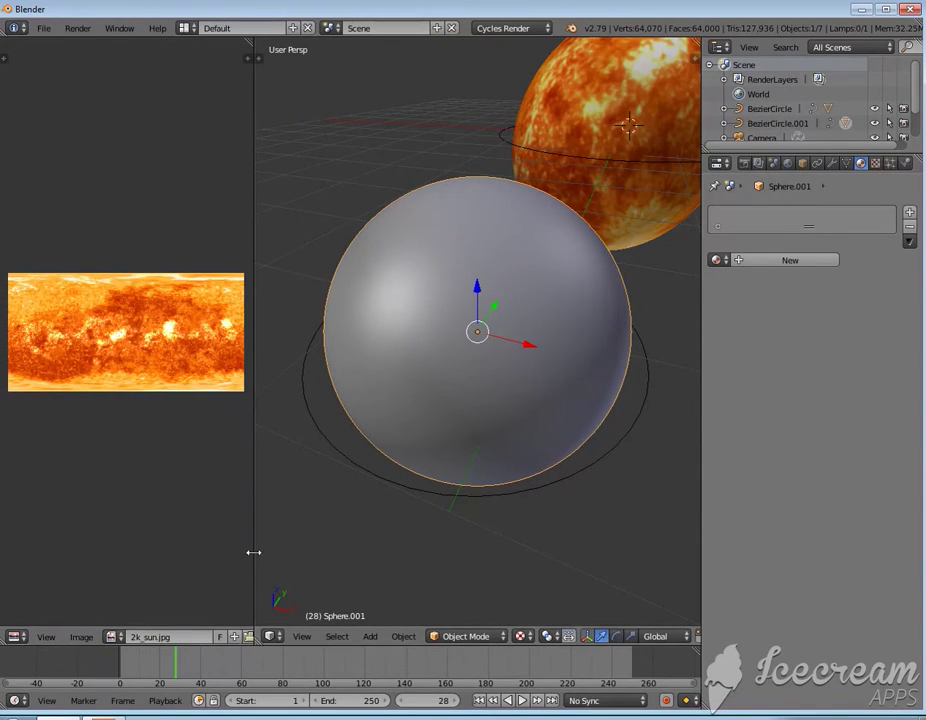
left_click_drag(254, 553, 276, 553)
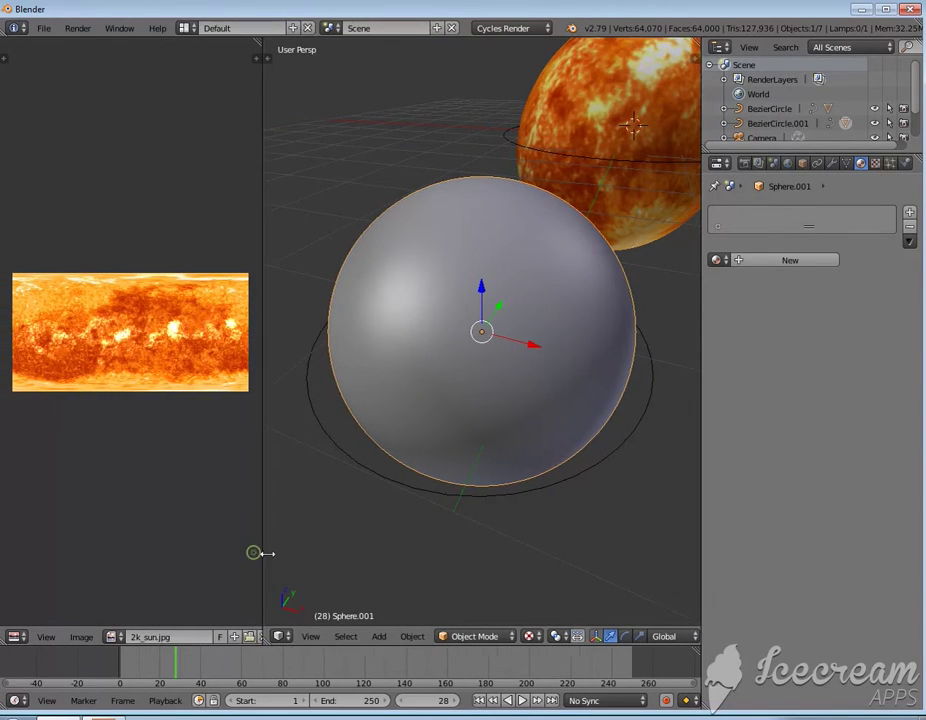
left_click(250, 637)
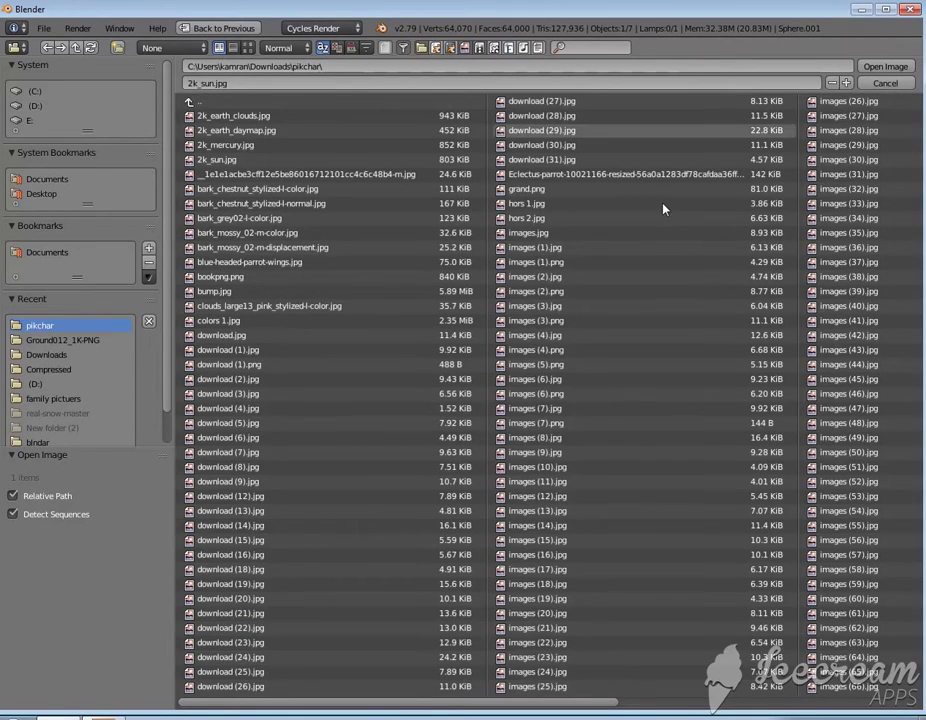
left_click(248, 47)
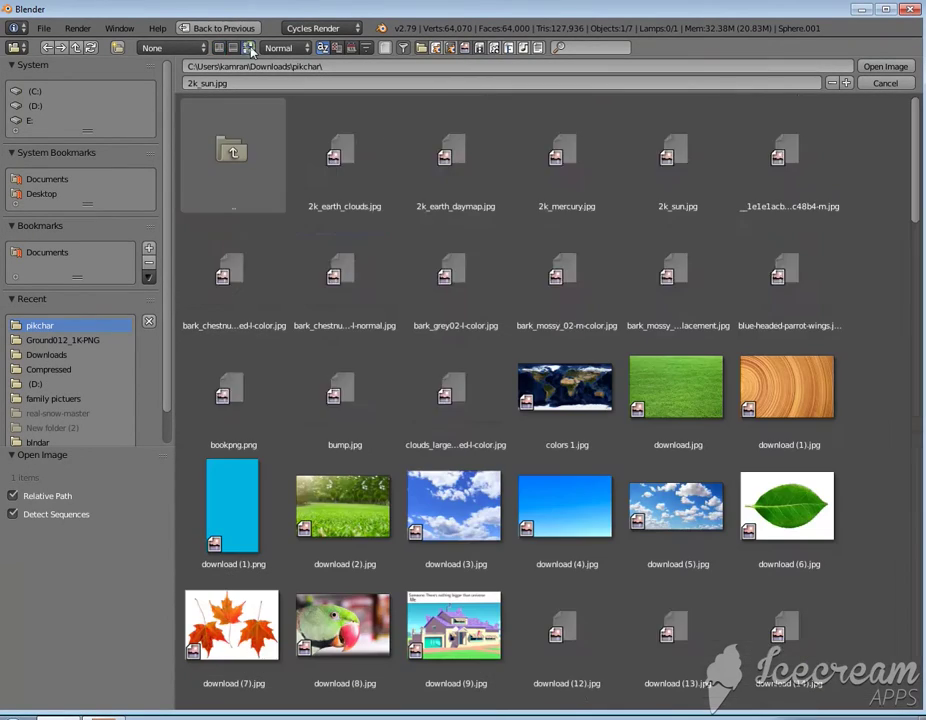
left_click(573, 399)
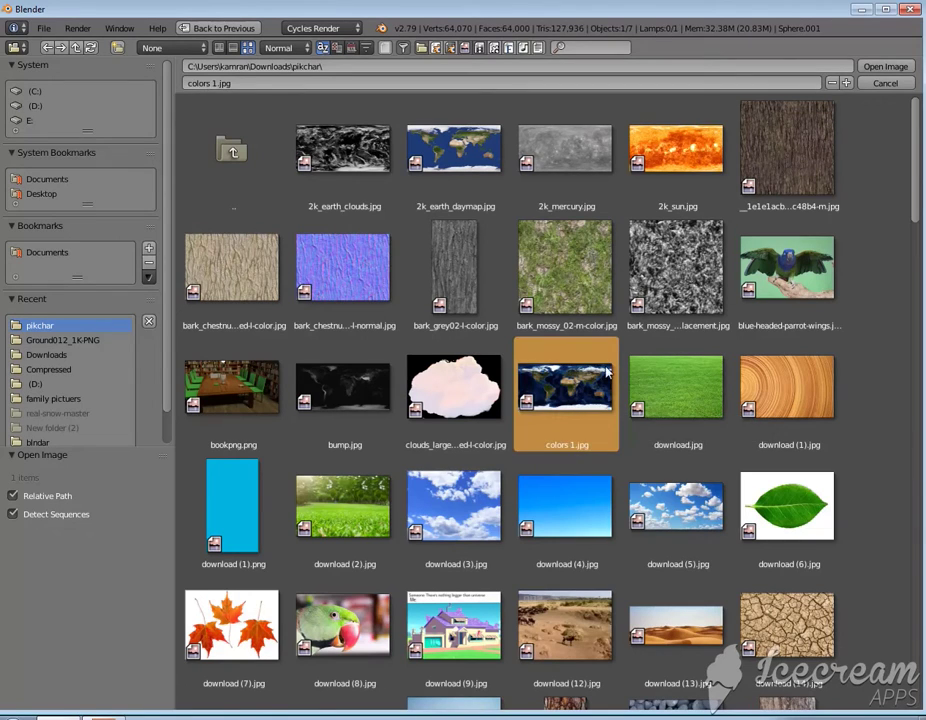
left_click(885, 67)
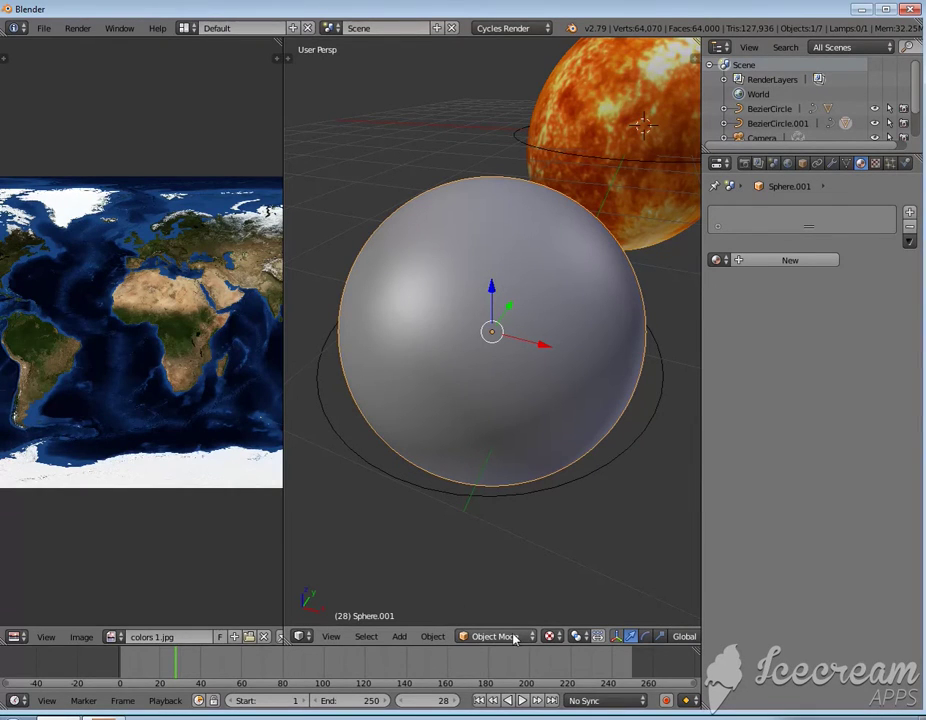
In Edit Mode, add a new material whose colour is an Image Texture of colors 1.jpg
key("Tab")
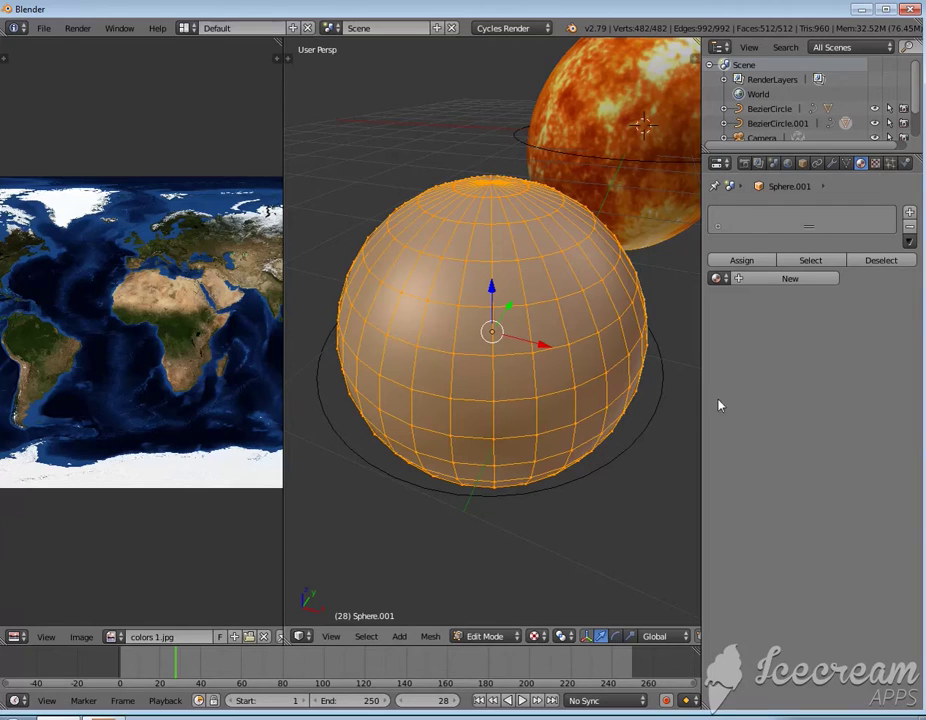
left_click(827, 279)
left_click(909, 384)
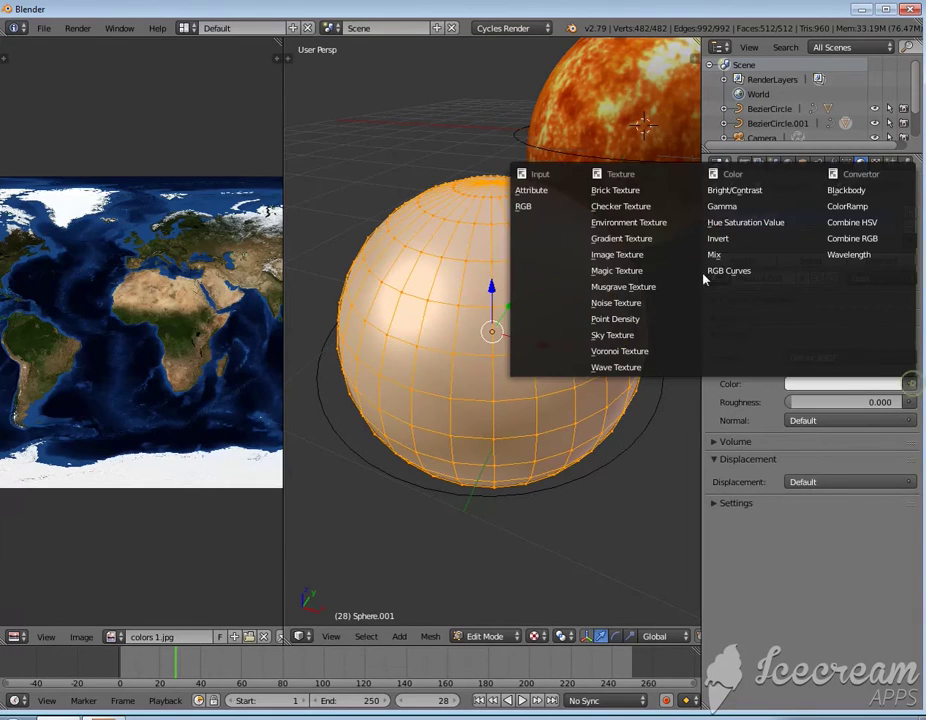
left_click(621, 259)
left_click(796, 404)
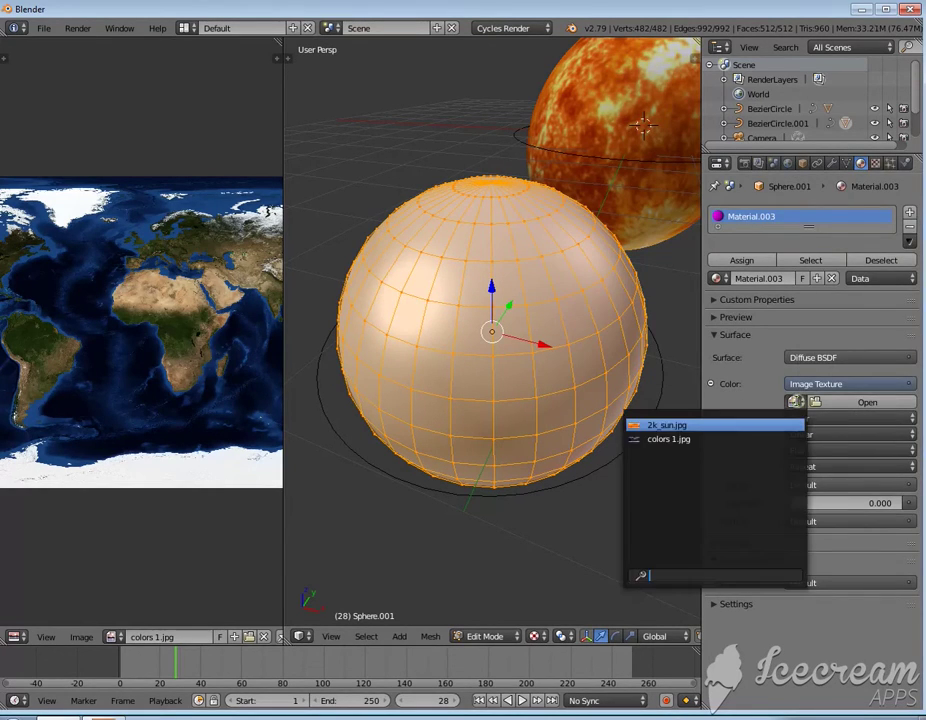
left_click(675, 441)
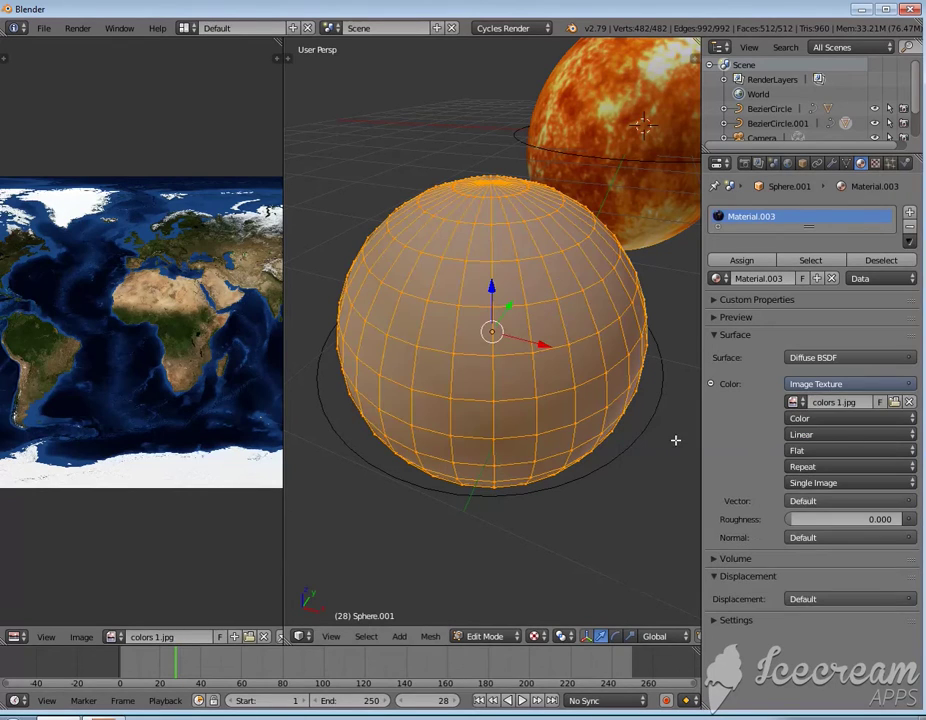
scroll(498, 438, "up", 1)
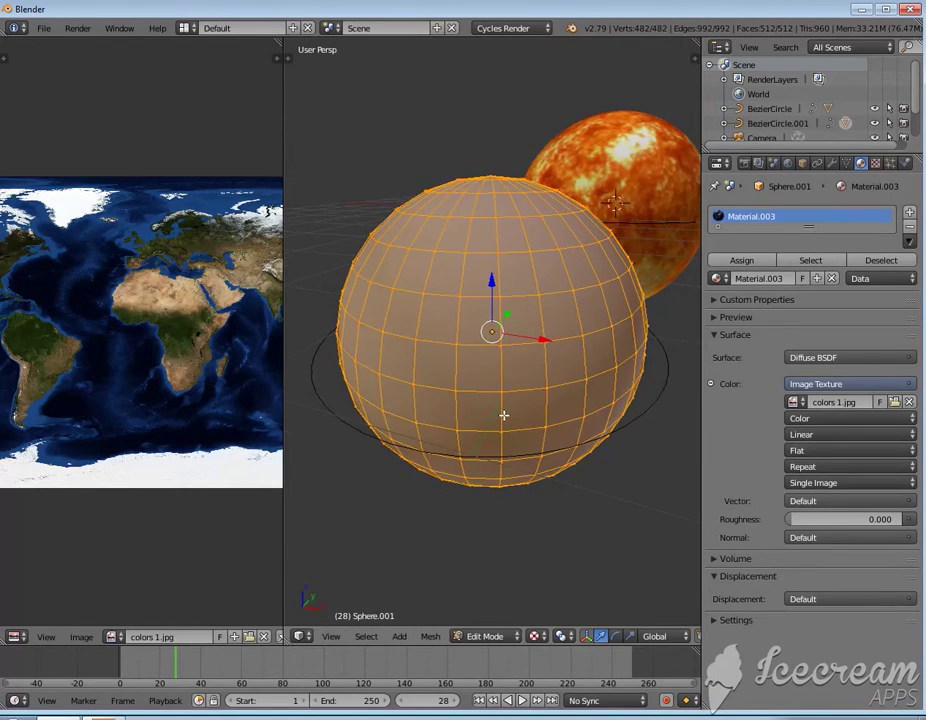
scroll(504, 415, "up", 3)
scroll(504, 415, "up", 1)
scroll(504, 415, "down", 4)
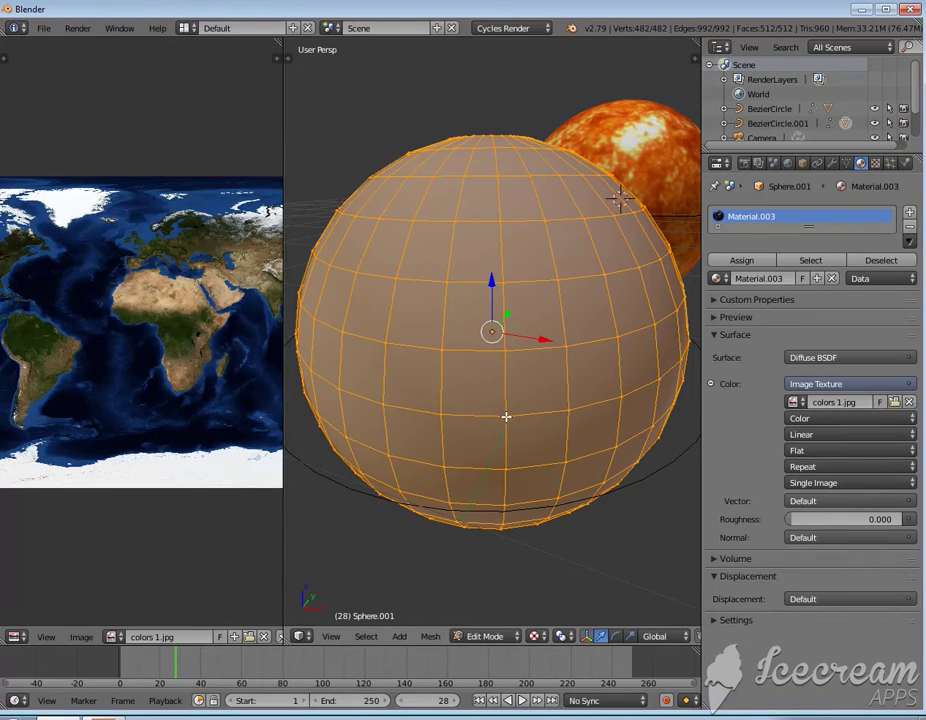
Sphere-project the Earth's UVs, stretch them along X and slide them to align the map
key("u")
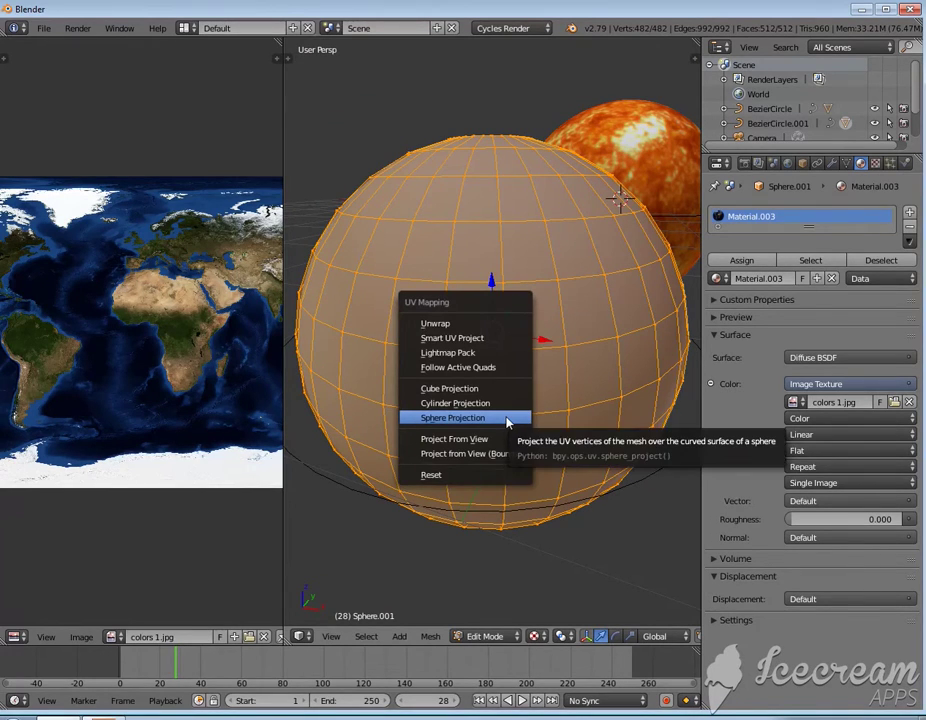
left_click(507, 418)
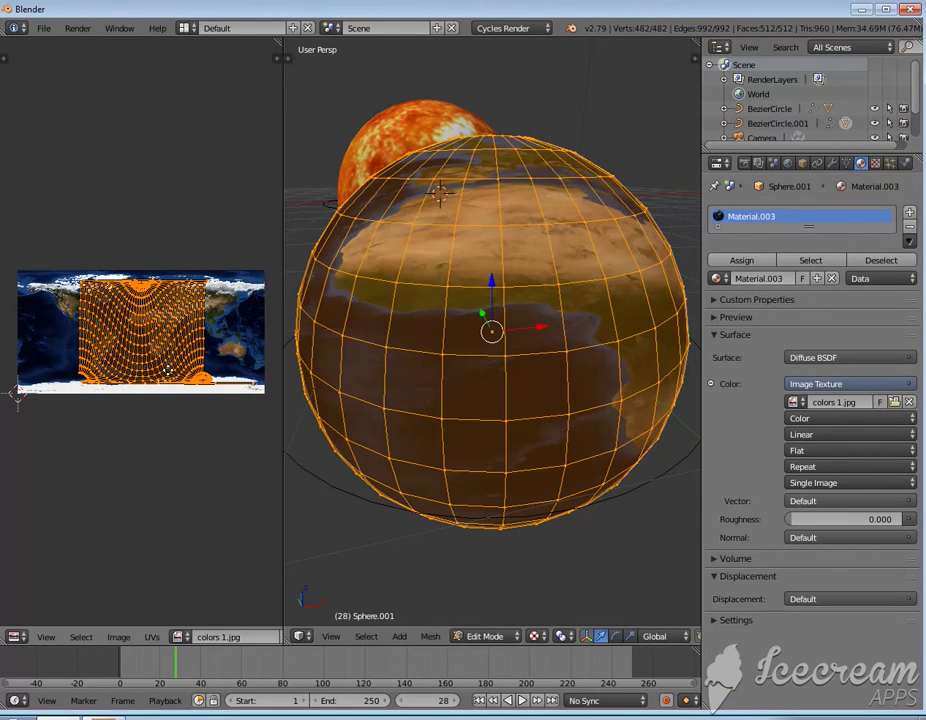
middle_click_drag(168, 371, 161, 373)
key("s")
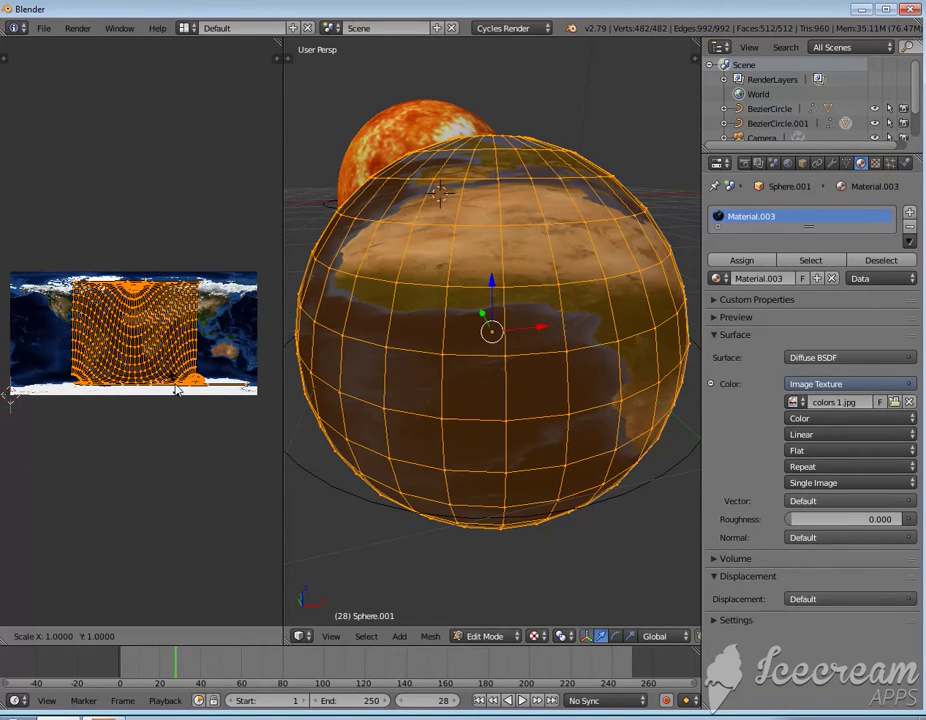
key("x")
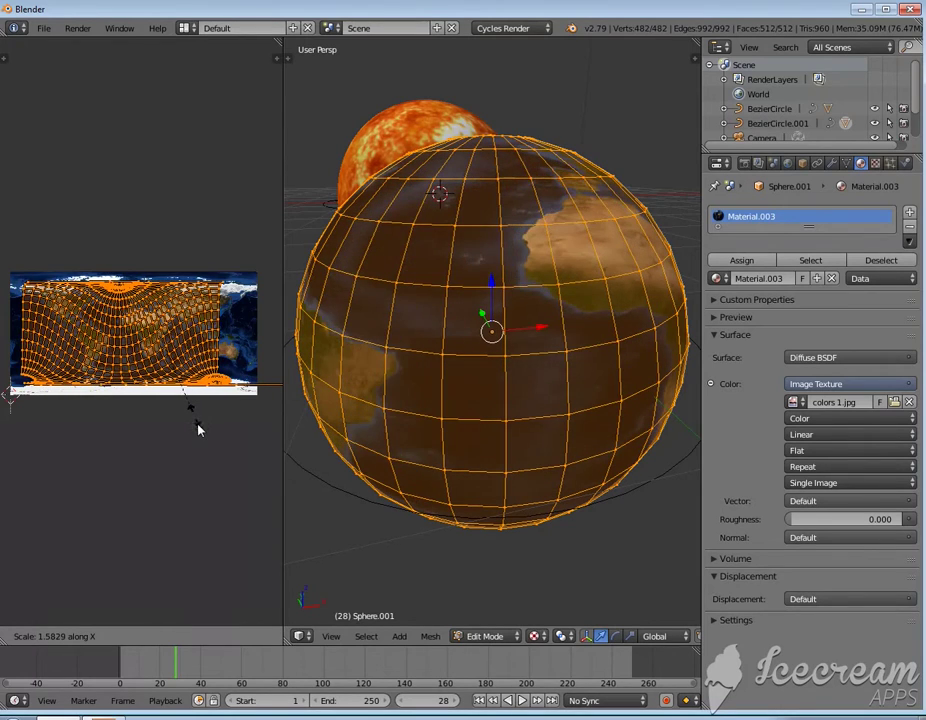
left_click(197, 432)
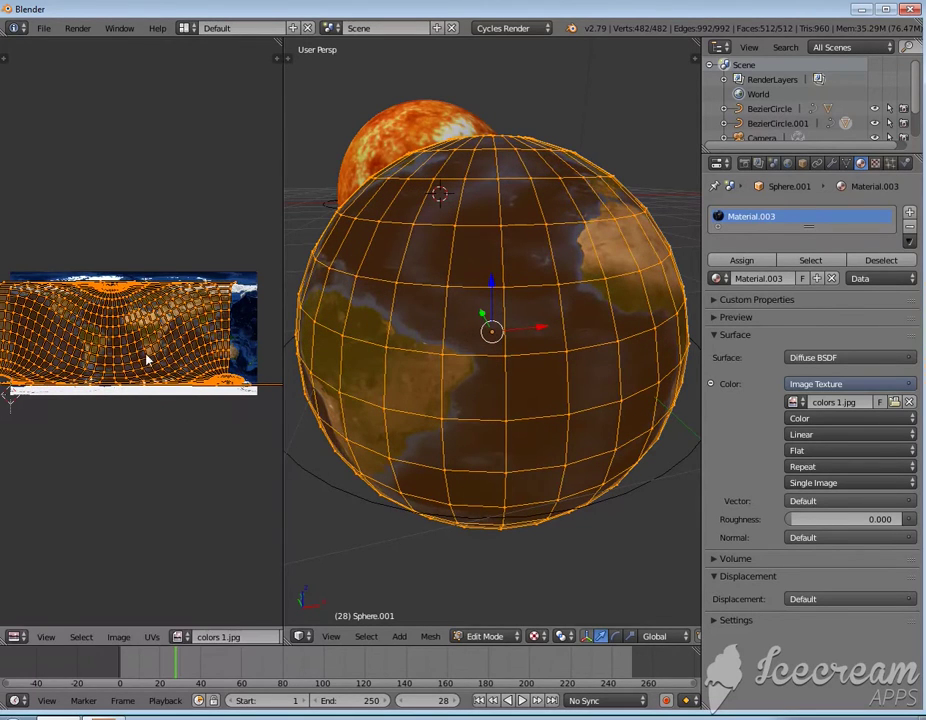
key("g")
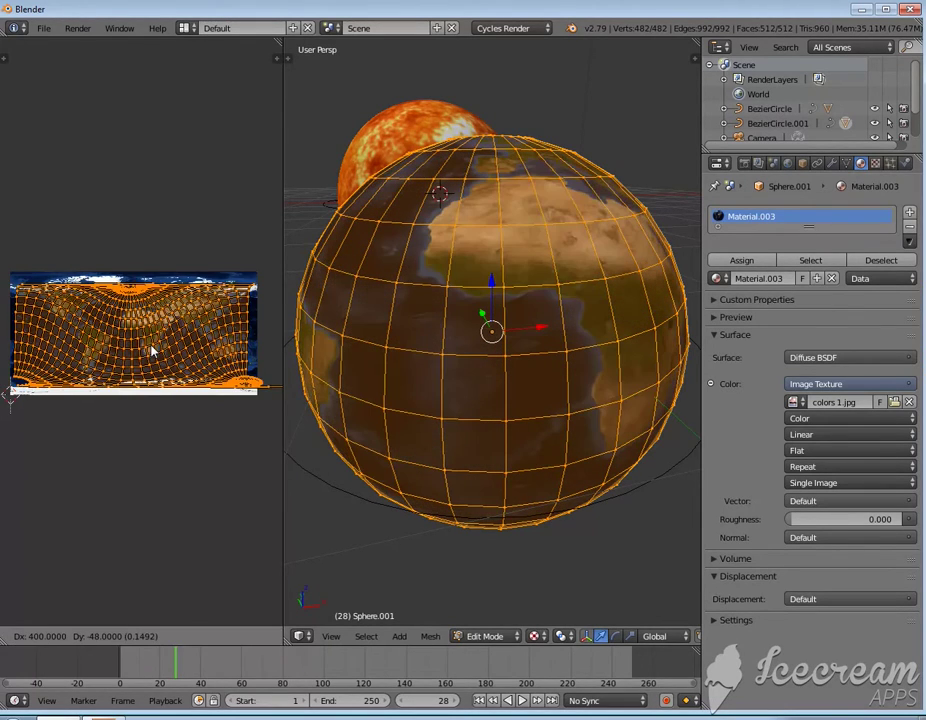
left_click(150, 350)
Narrow the image editor and return to Object Mode to view the textured globe
middle_click_drag(400, 457, 330, 457)
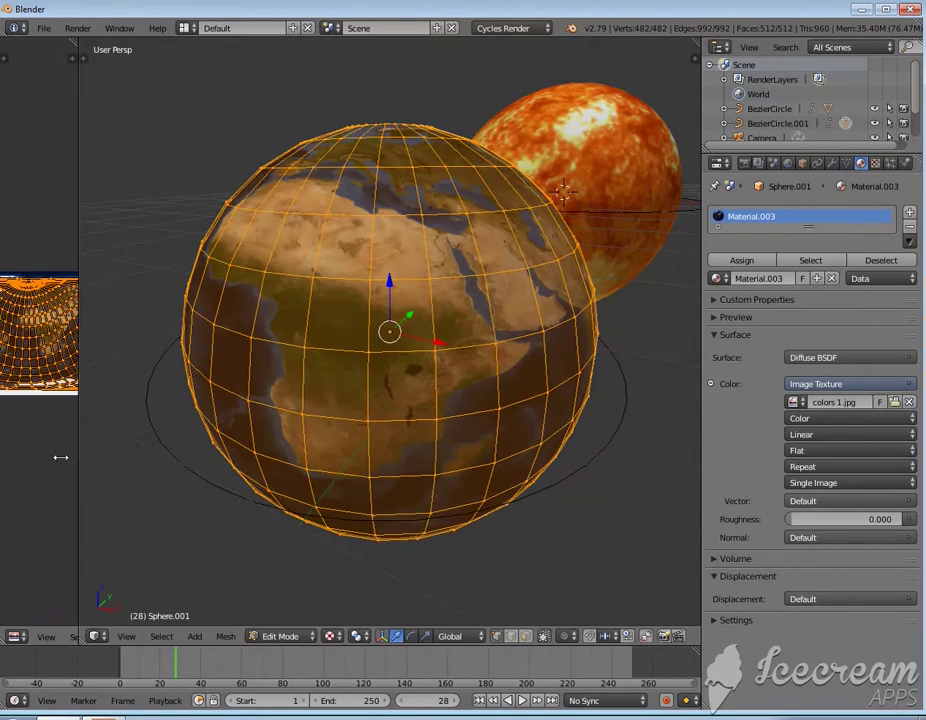
left_click_drag(284, 457, 46, 462)
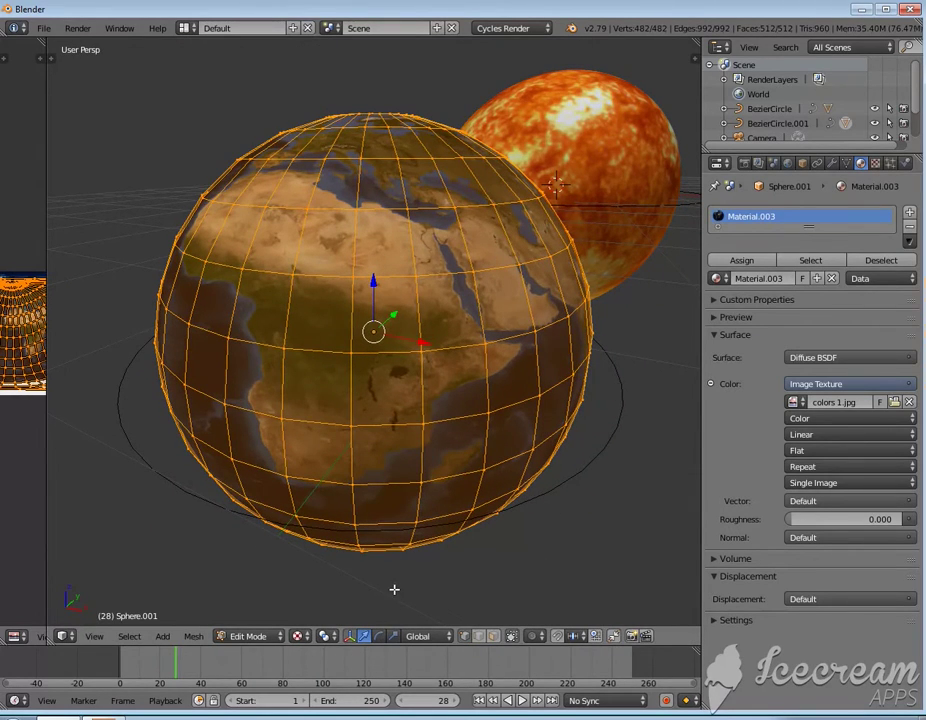
key("Tab")
mouse_move(463, 472)
middle_mouse_down()
mouse_move(279, 467)
mouse_move(464, 483)
middle_mouse_up()
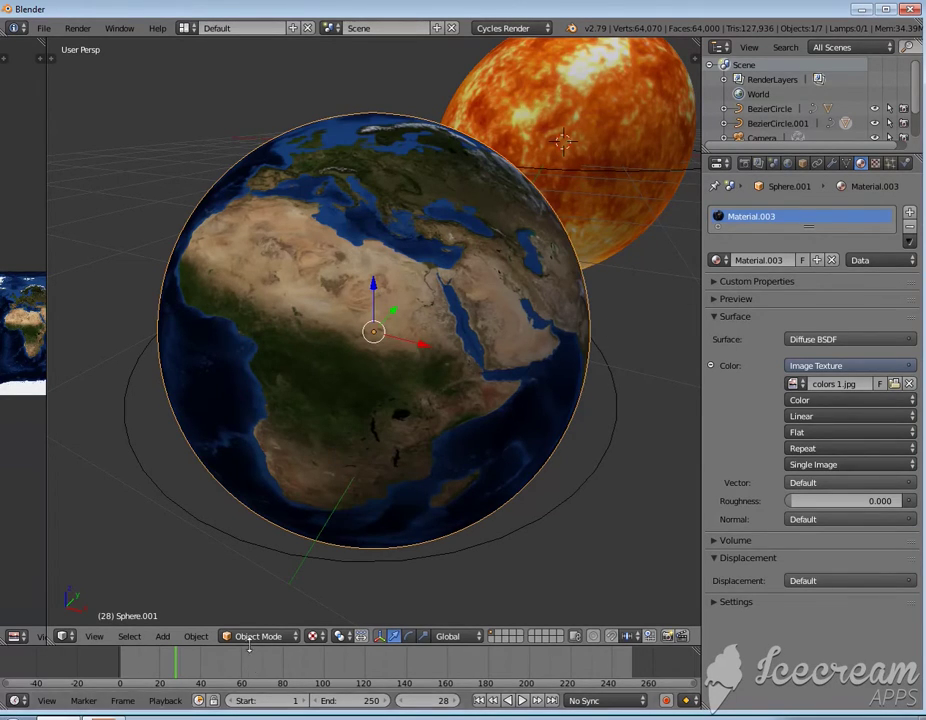
Zoom out from the Earth, orbit slightly and select the small grey moon sphere, Sphere.003
left_click_drag(251, 647, 281, 639)
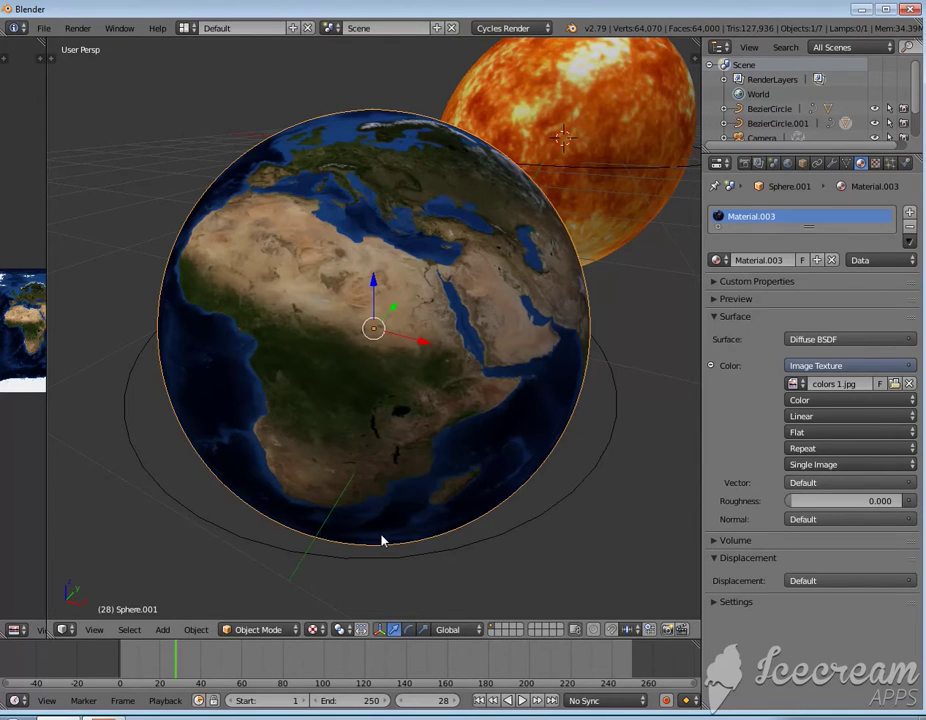
scroll(450, 400, "down", 4)
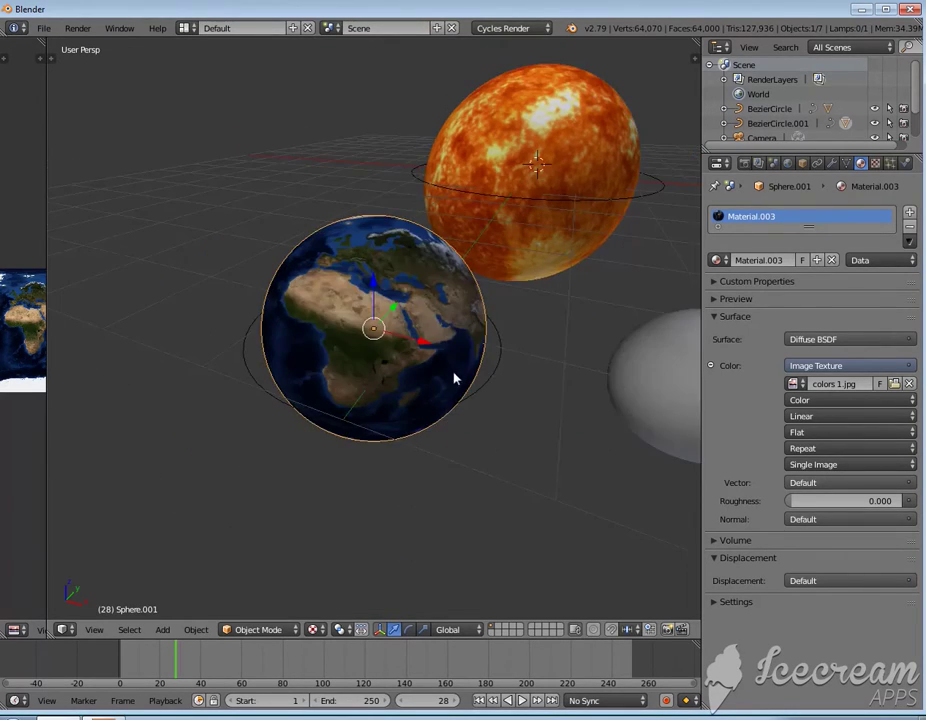
scroll(456, 378, "down", 2)
middle_click_drag(463, 395, 468, 399)
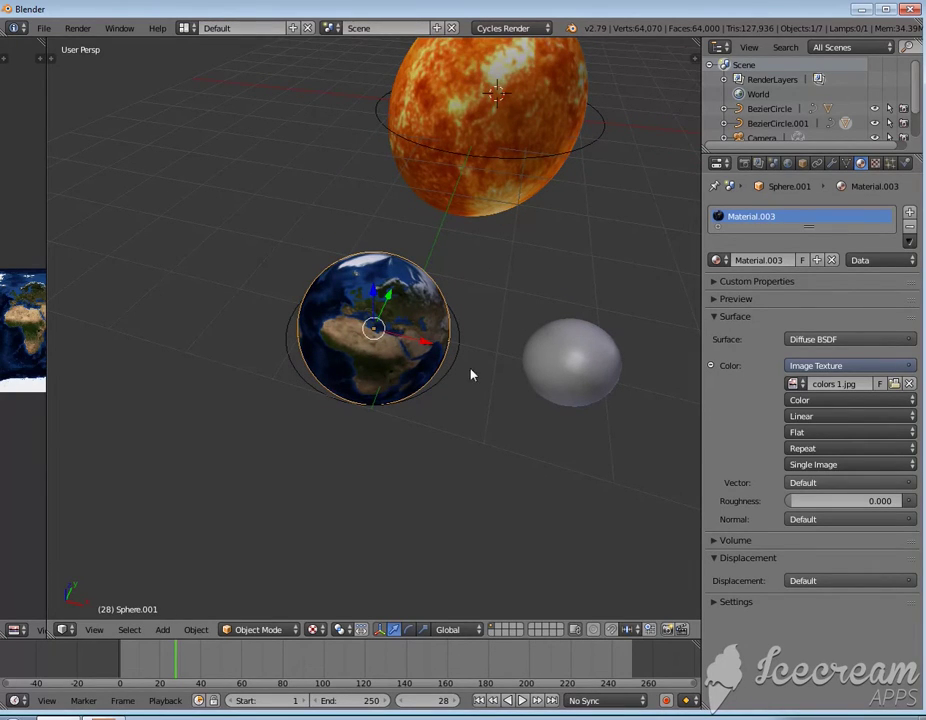
right_click(577, 362)
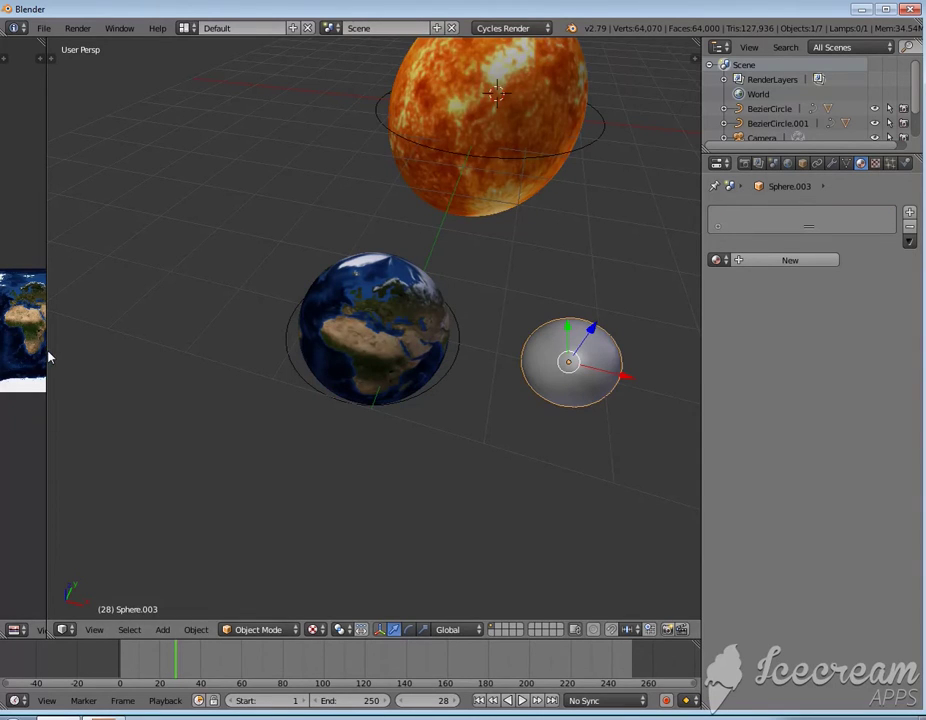
Merge the image editor into the 3D view, return to Object Mode and orbit to the moon
mouse_move(45, 352)
left_mouse_down()
mouse_move(337, 364)
mouse_move(304, 358)
left_mouse_up()
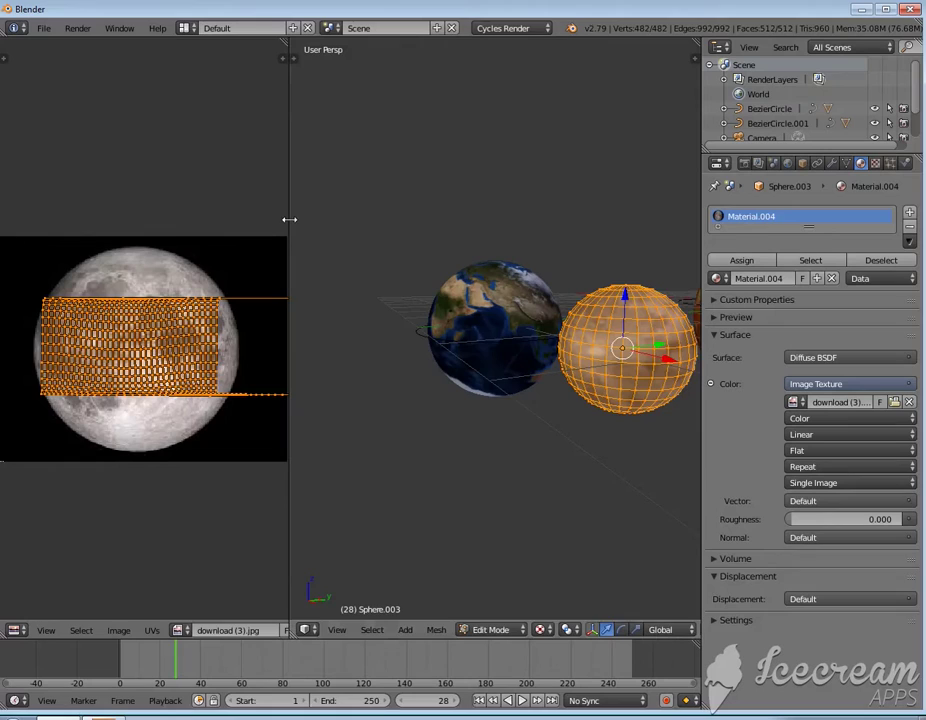
mouse_move(289, 219)
left_mouse_down()
mouse_move(62, 232)
mouse_move(23, 220)
left_mouse_up()
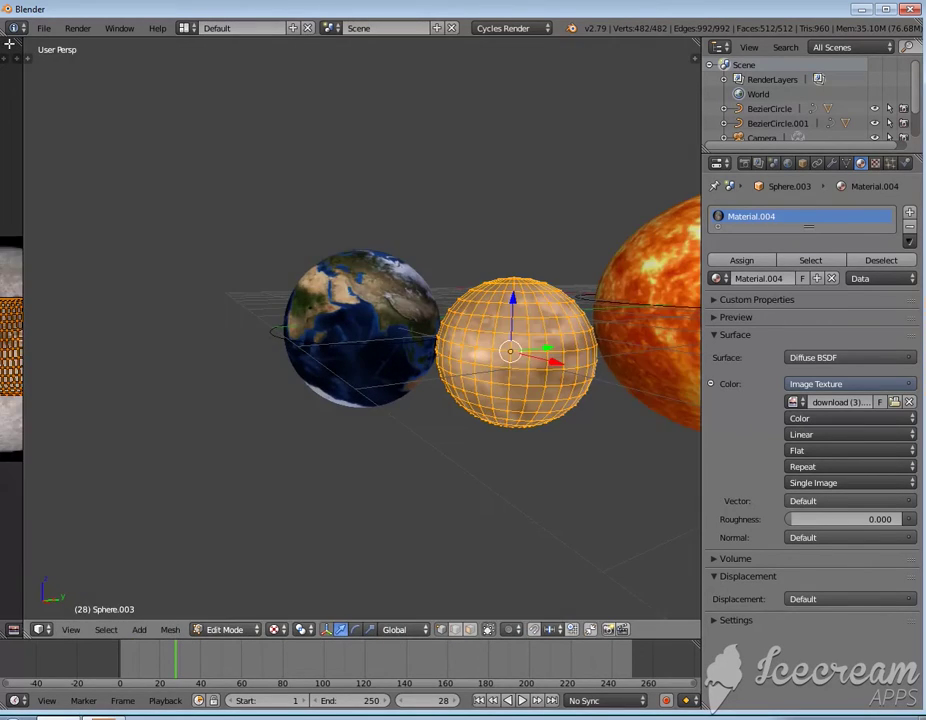
left_click_drag(22, 38, 5, 50)
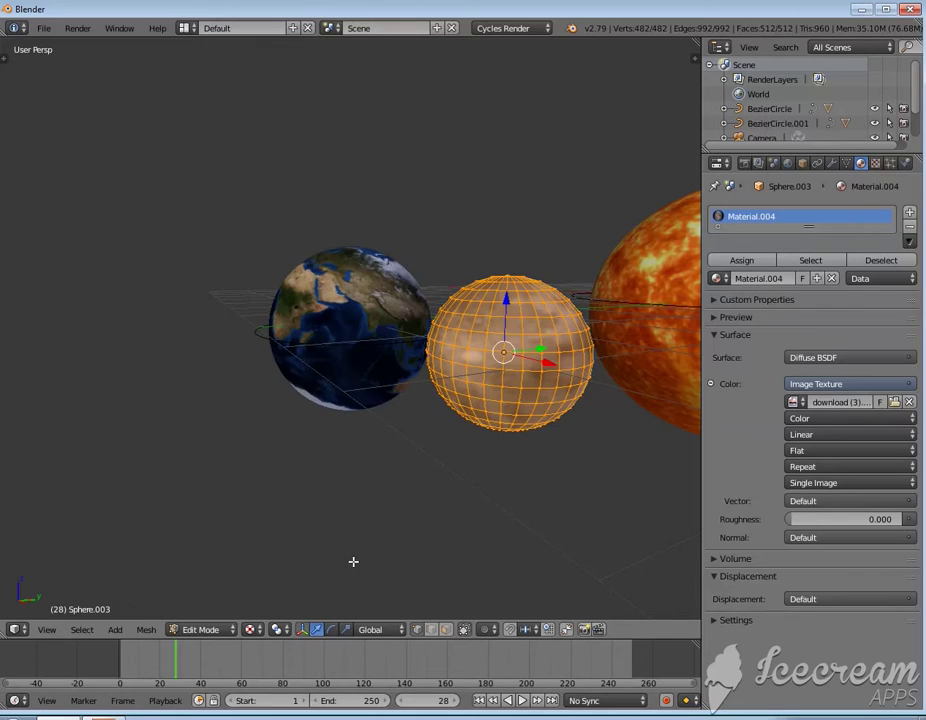
key("Tab")
mouse_move(372, 544)
middle_mouse_down()
mouse_move(488, 532)
mouse_move(463, 540)
mouse_move(521, 573)
mouse_move(585, 562)
mouse_move(637, 469)
mouse_move(561, 510)
mouse_move(548, 440)
mouse_move(444, 430)
mouse_move(476, 437)
middle_mouse_up()
scroll(460, 537, "down", 3)
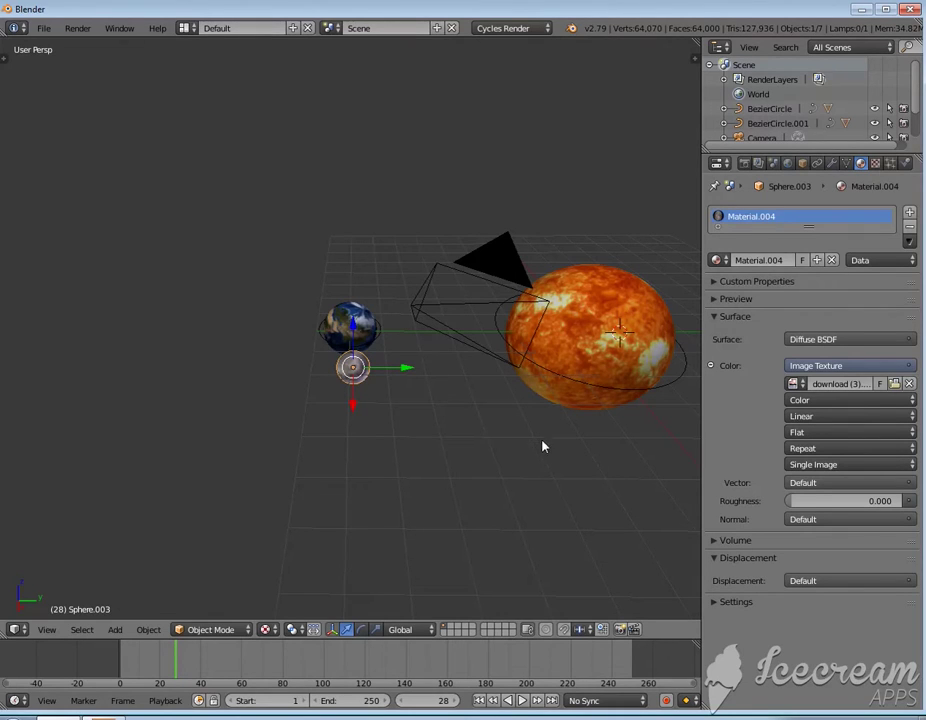
Play the animation from frame 1, stop at frame 139, then bring up the Add menu
left_click(118, 662)
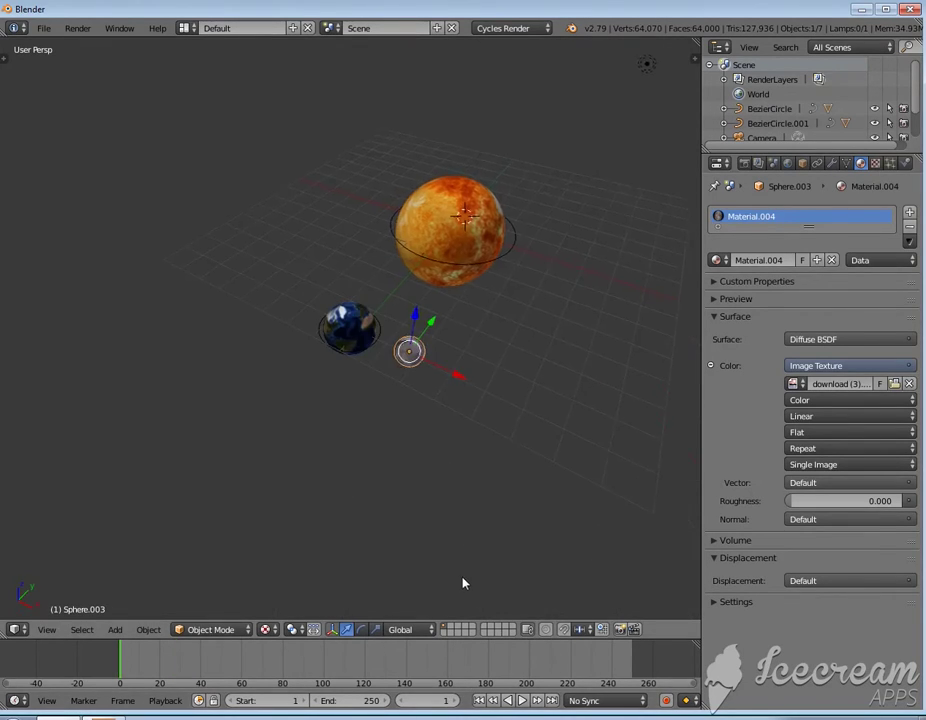
left_click(523, 702)
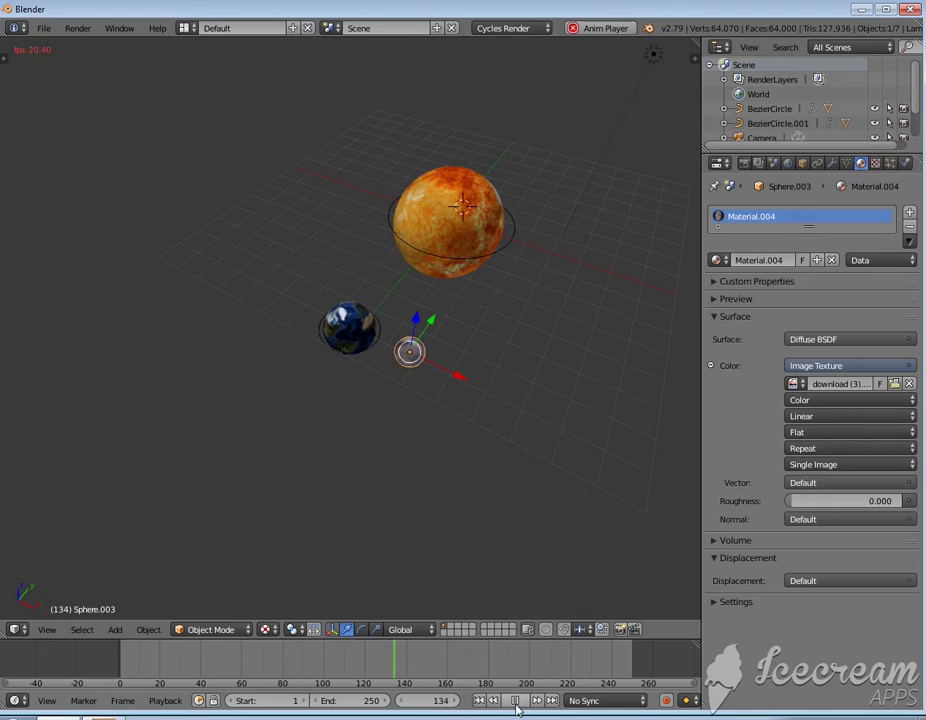
left_click(516, 702)
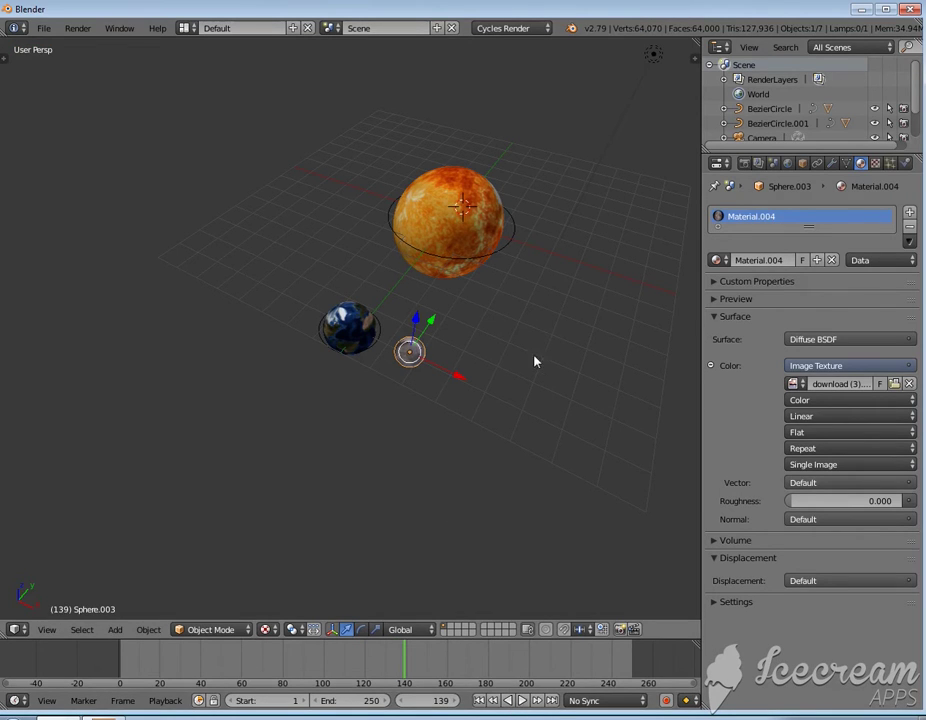
middle_click_drag(535, 362, 533, 394)
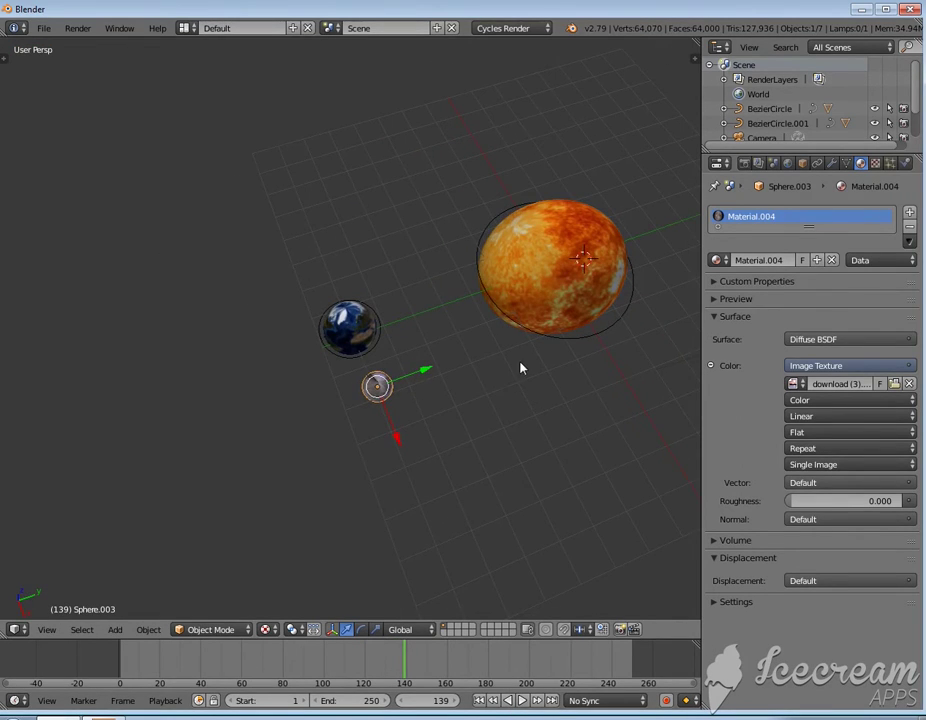
key("shift+a")
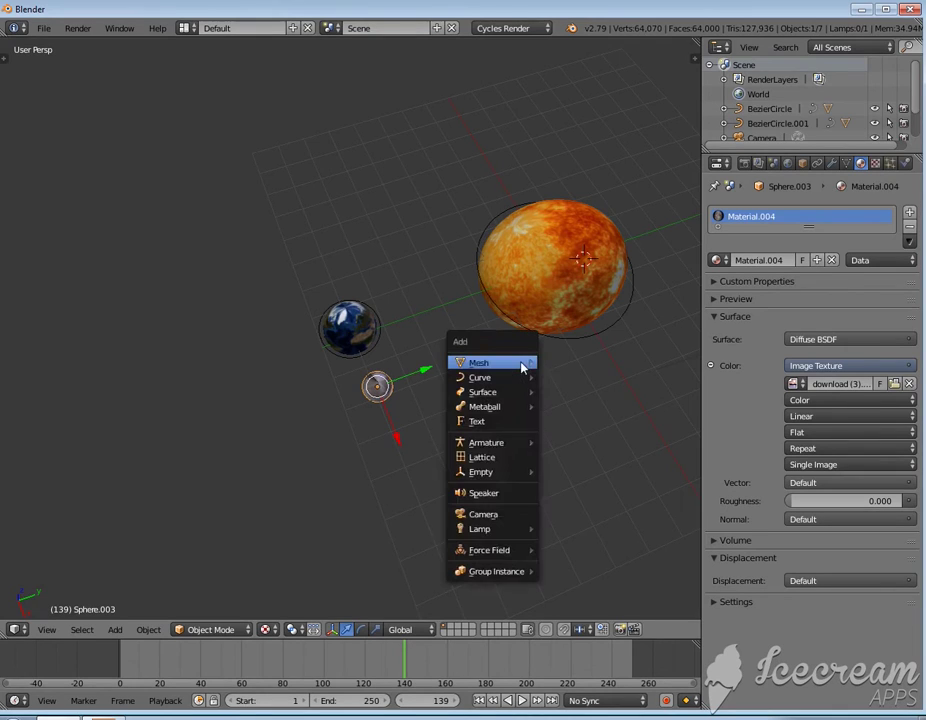
mouse_move(490, 377)
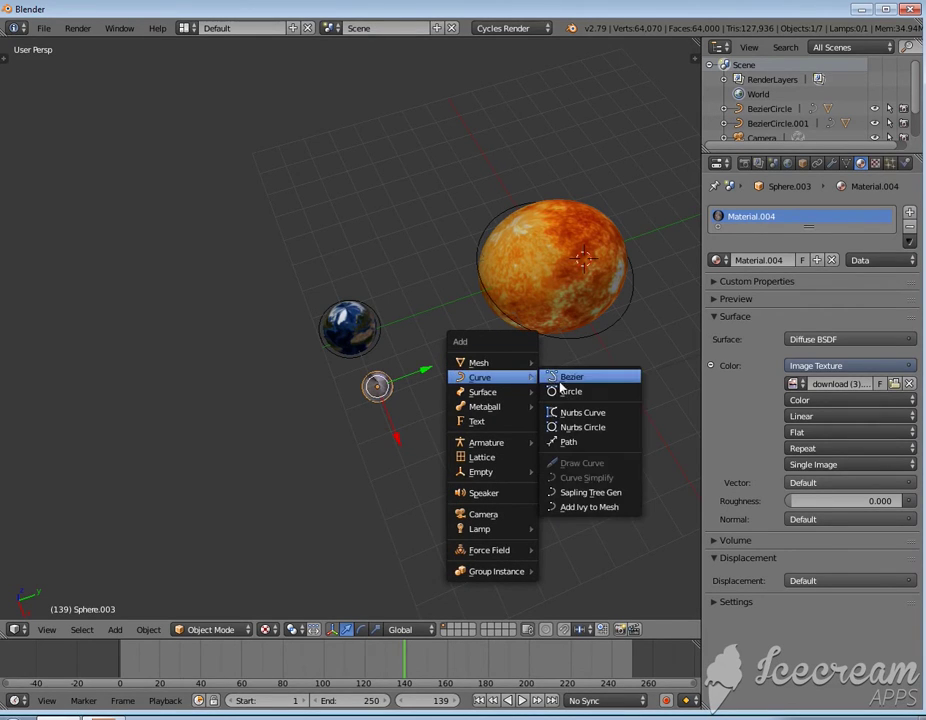
Add a circle curve on the sun, scaled to about 8.25 so it passes through Earth
left_click(576, 392)
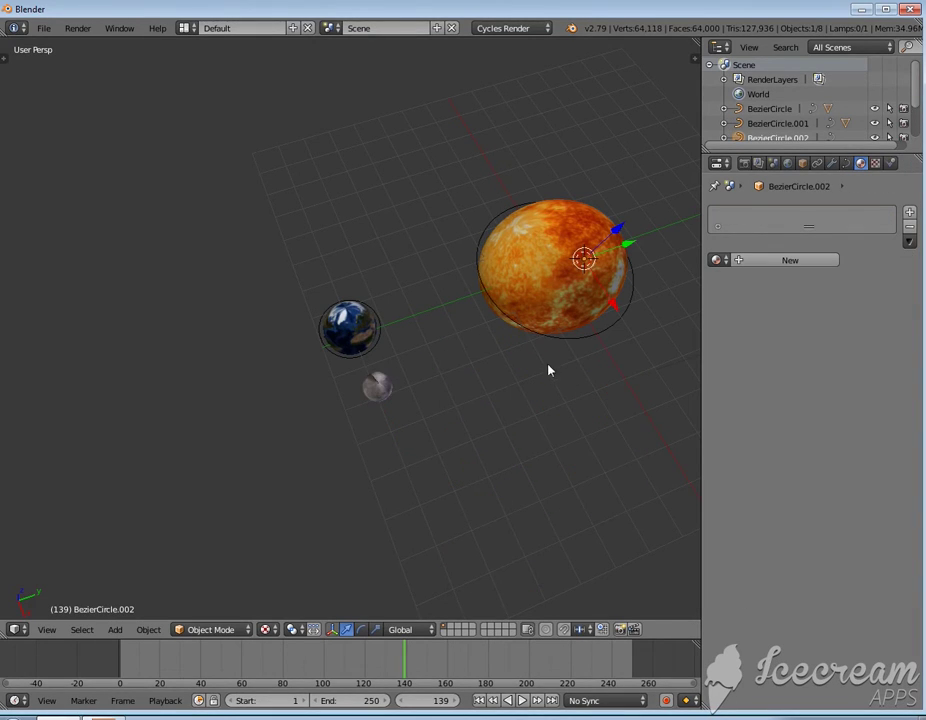
key("s")
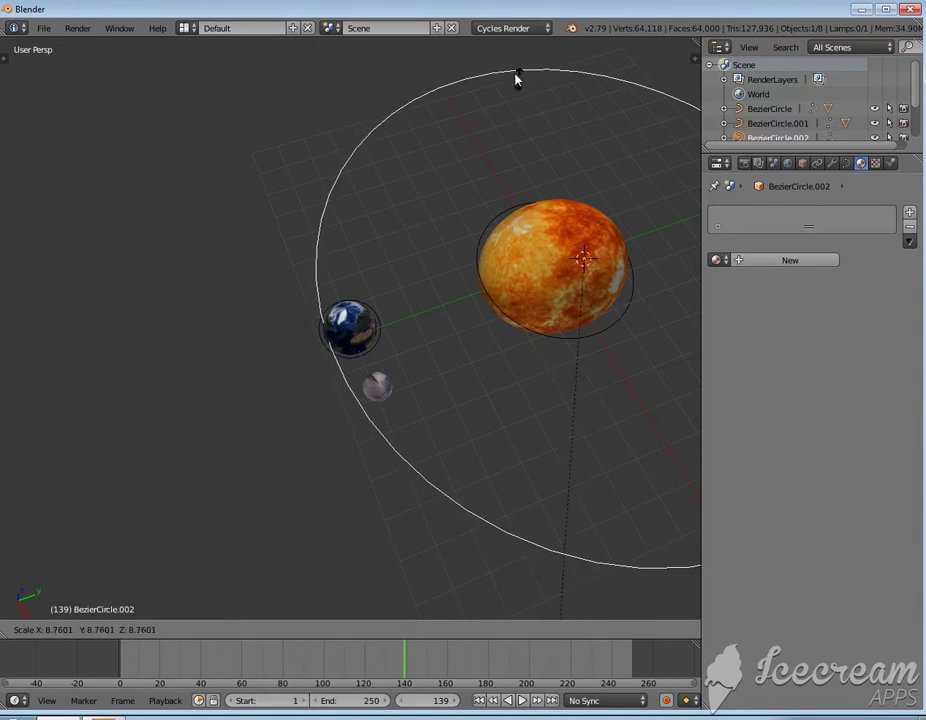
left_click(477, 580)
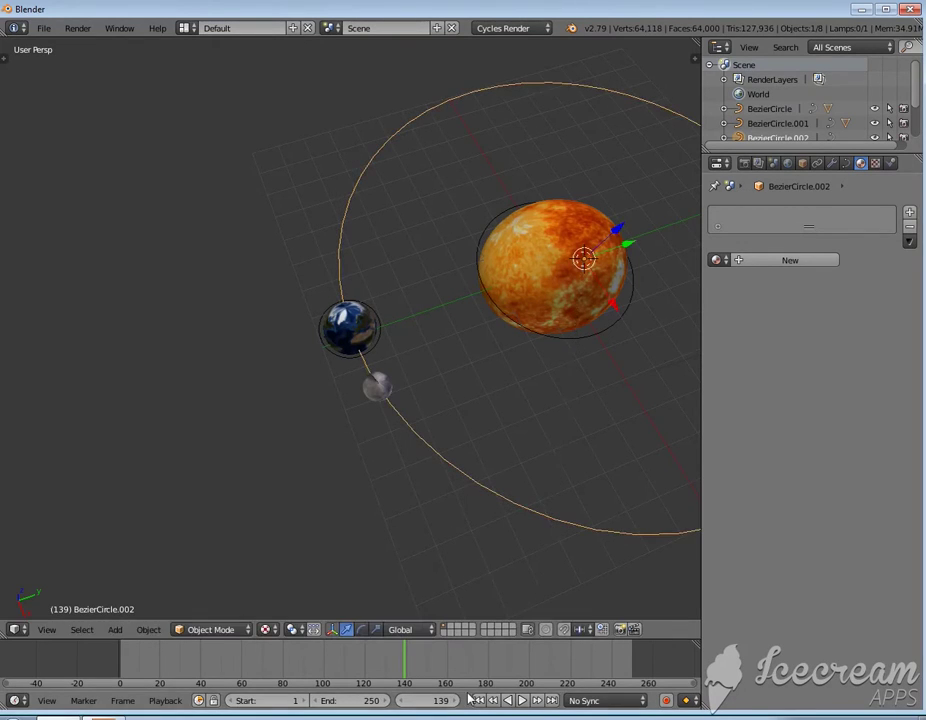
scroll(528, 544, "down", 4)
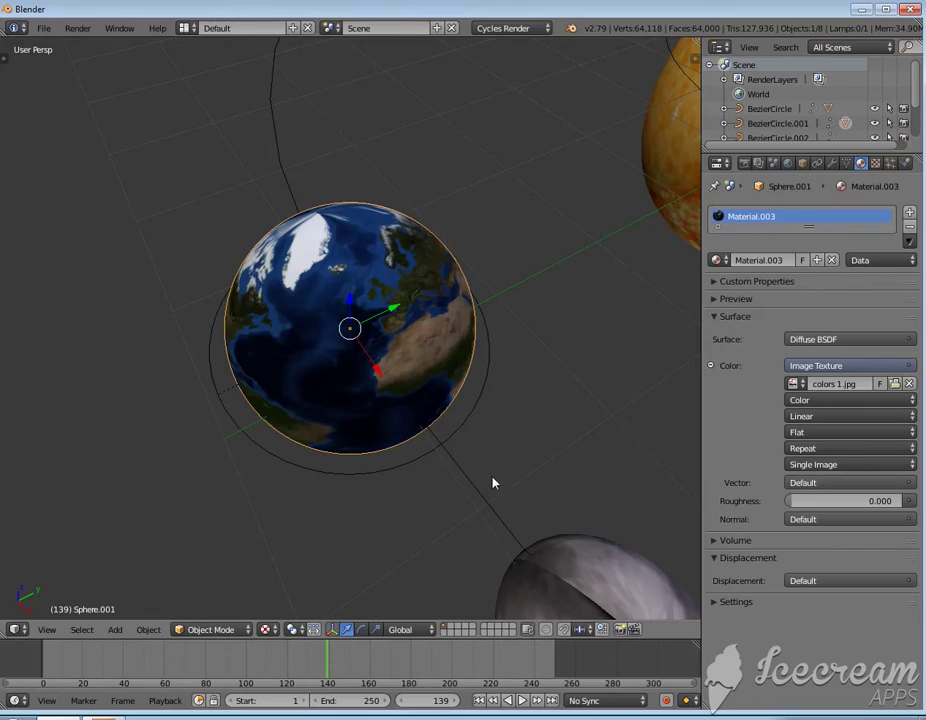
Parent the Earth's ring to the large circle with Follow Path
right_click(463, 430)
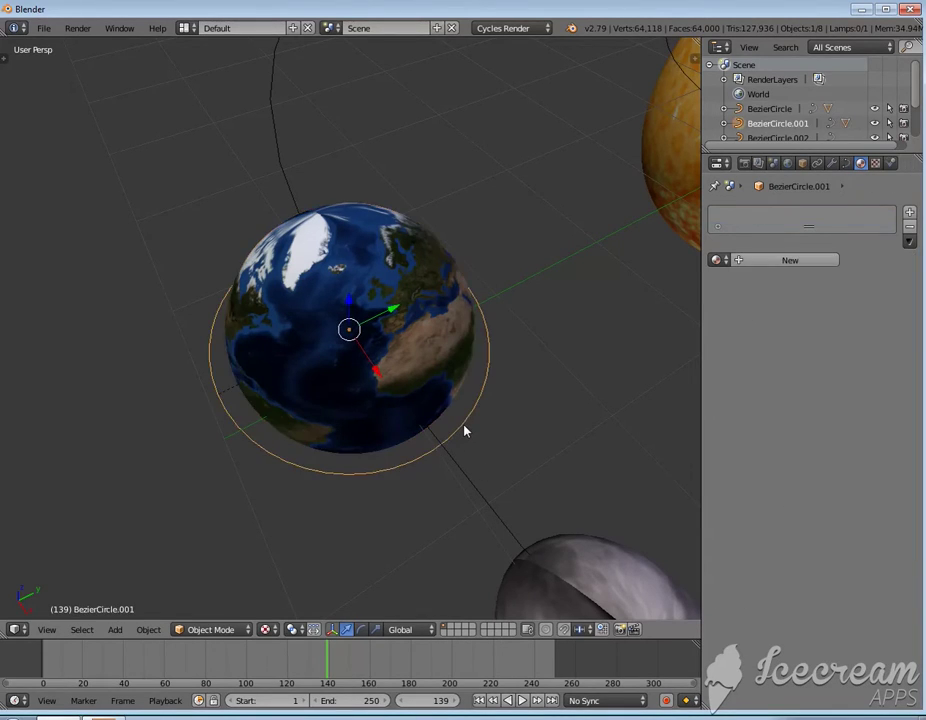
right_click(472, 490, "shift")
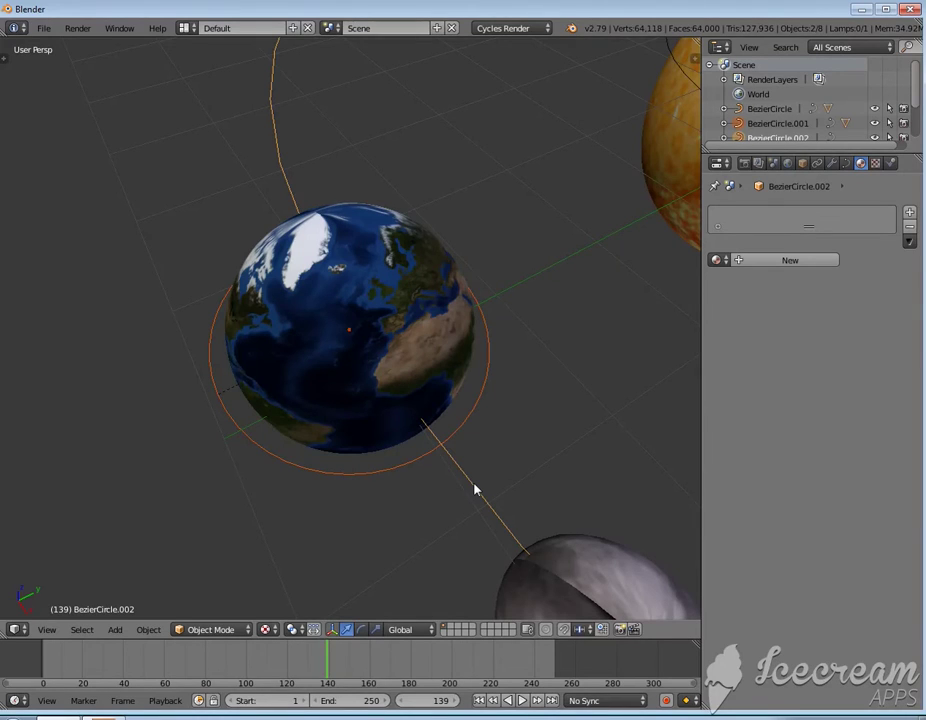
key("ctrl+p")
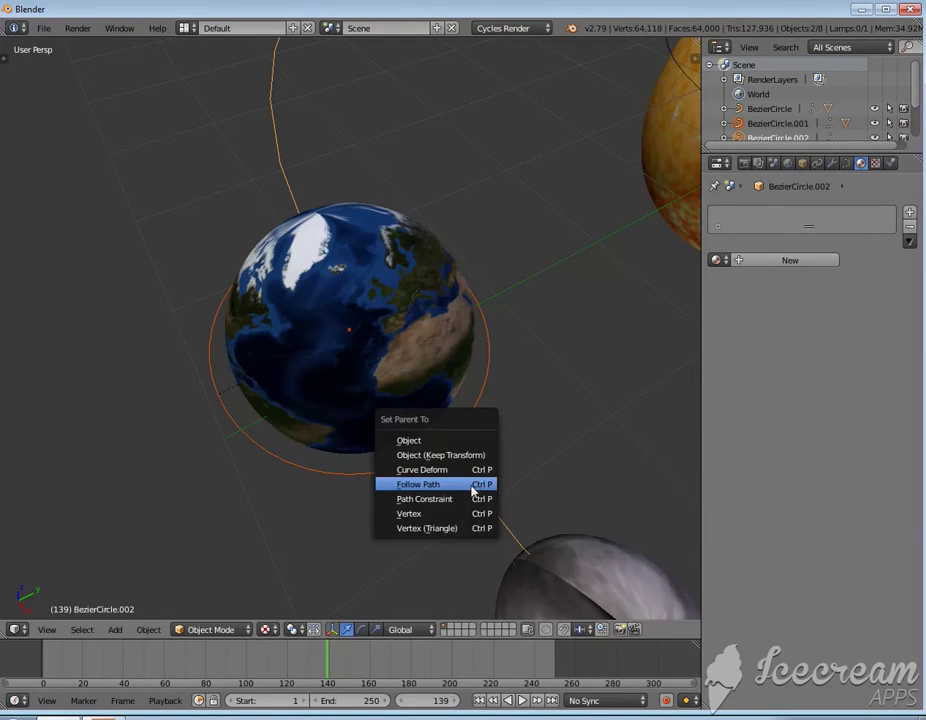
left_click(472, 490)
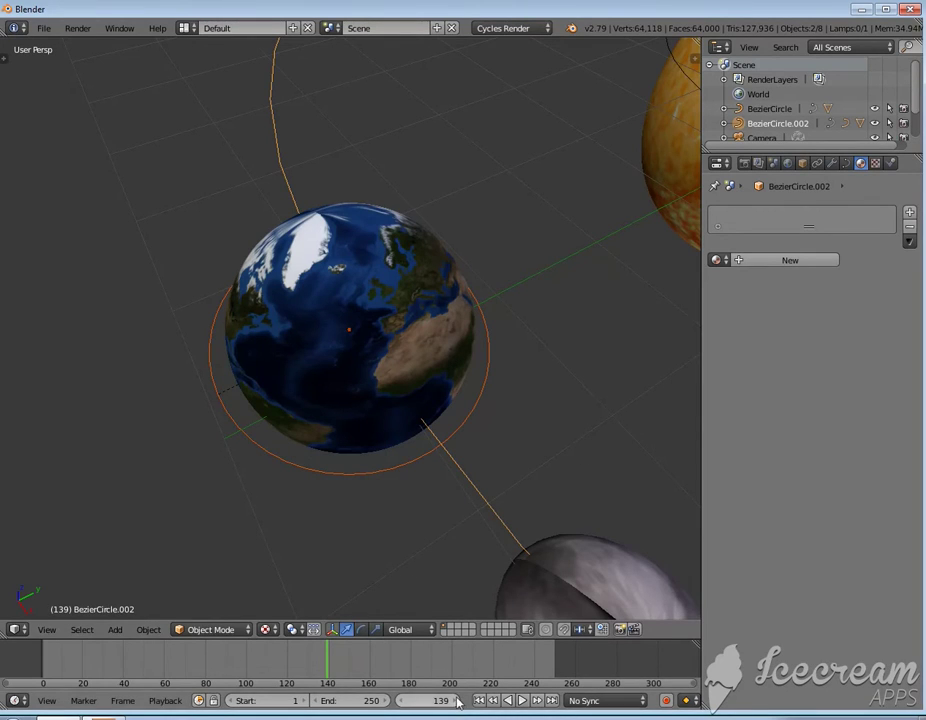
Rewind and play the animation, viewing the whole orbit from above, then stop it
left_click(51, 664)
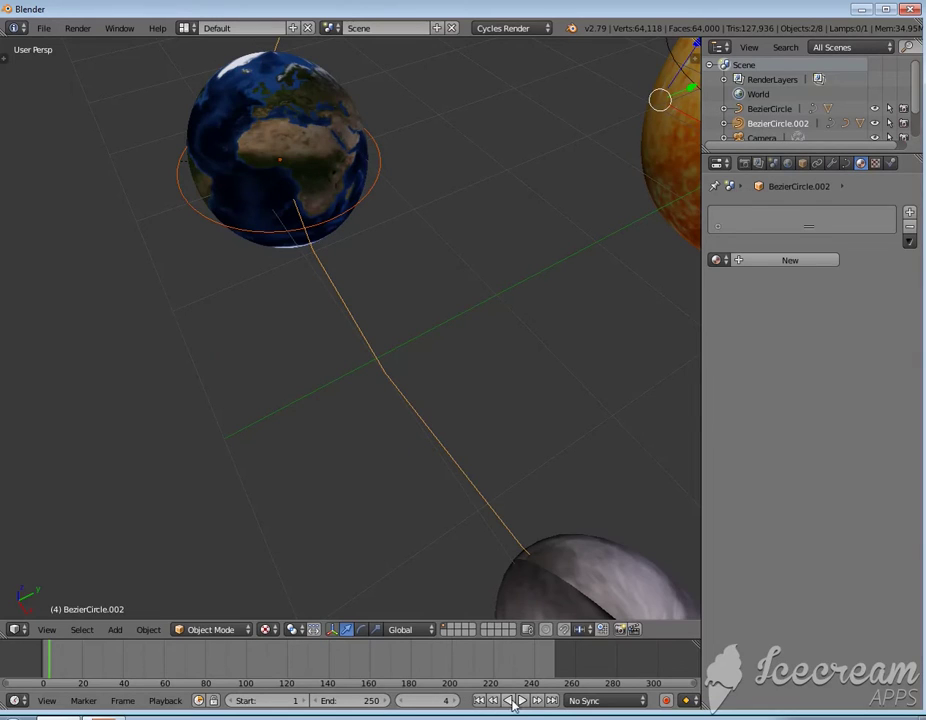
left_click(522, 700)
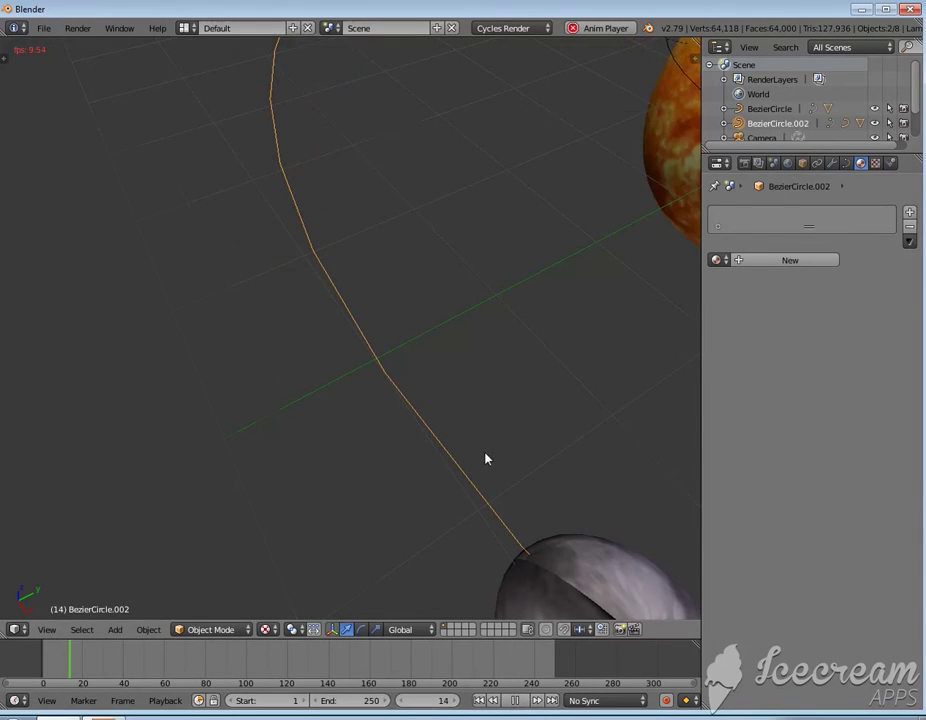
scroll(488, 459, "down", 4)
scroll(469, 393, "down", 3)
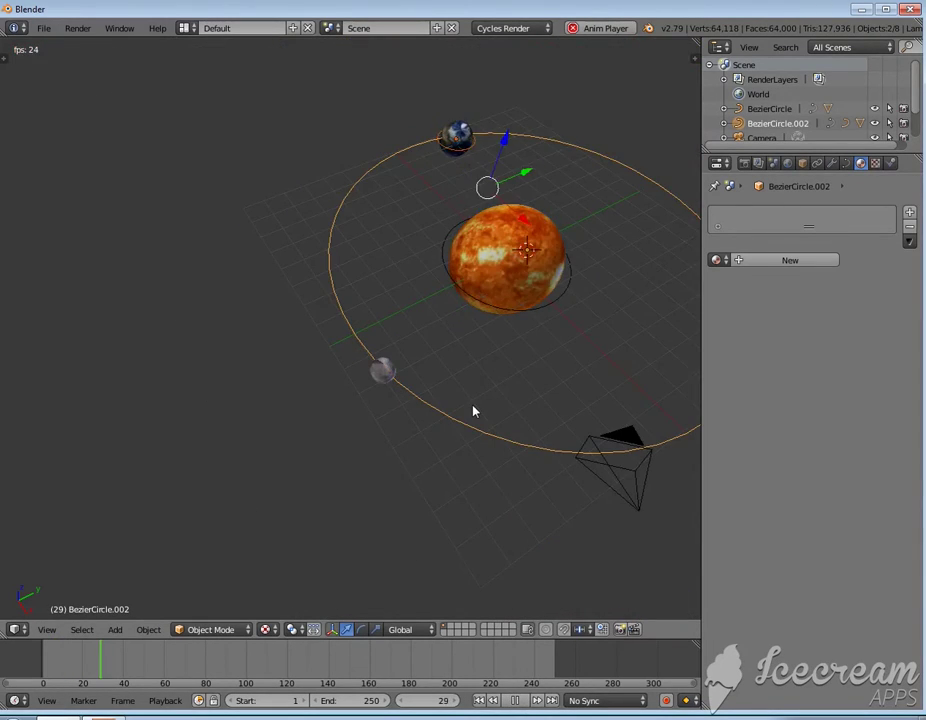
key("KP_8")
key("KP_4")
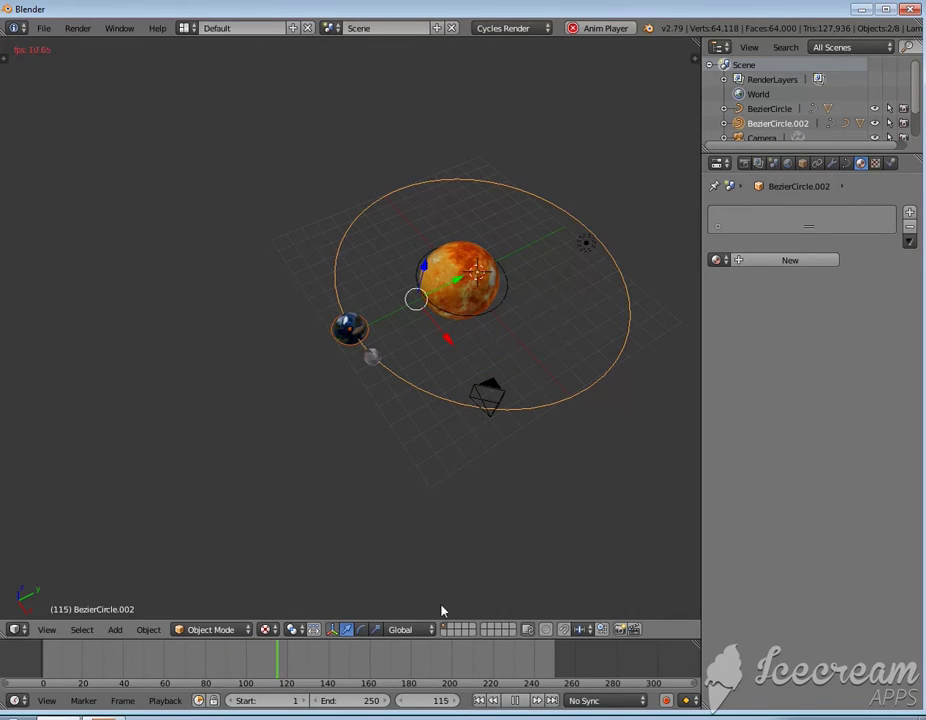
left_click(516, 701)
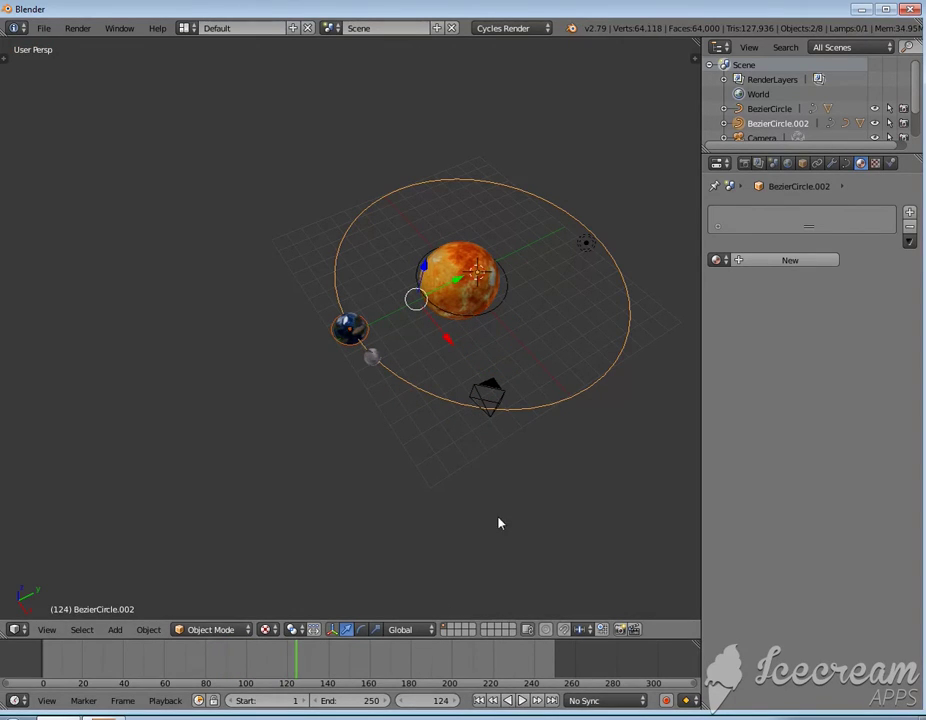
Select Earth's orbit curve BezierCircle.002 and set the scene end frame to 140
mouse_move(467, 452)
middle_mouse_down()
mouse_move(593, 459)
mouse_move(504, 455)
middle_mouse_up()
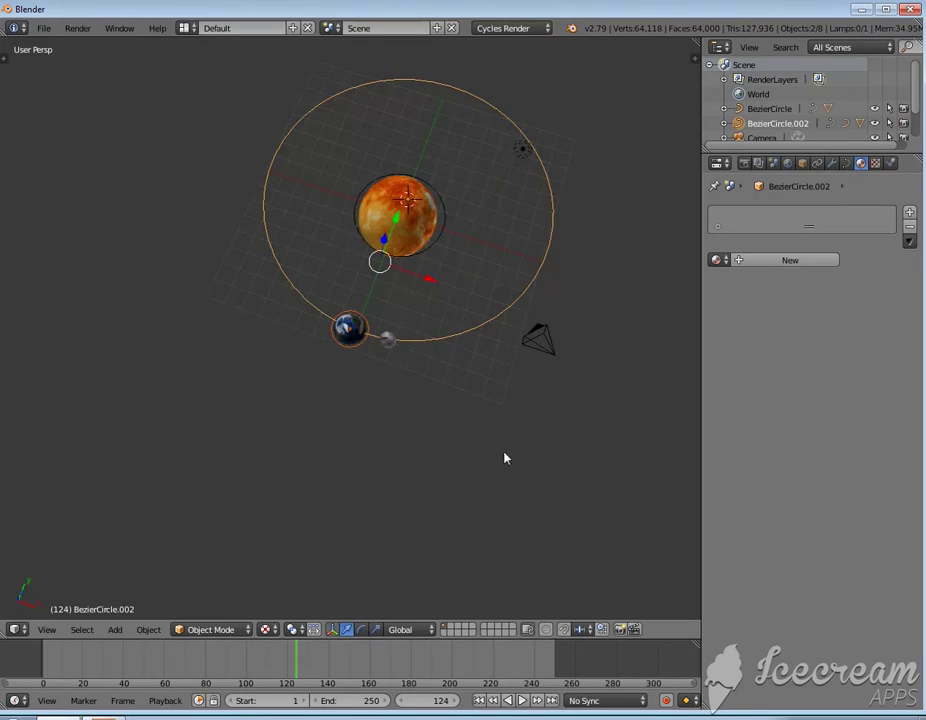
key("KP_Decimal")
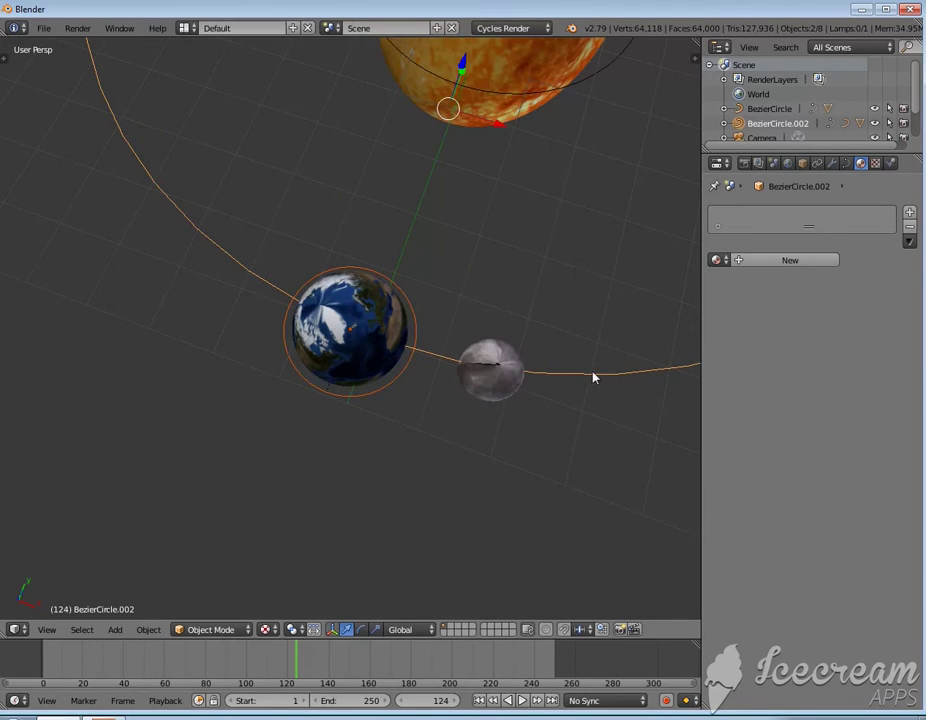
right_click(597, 379)
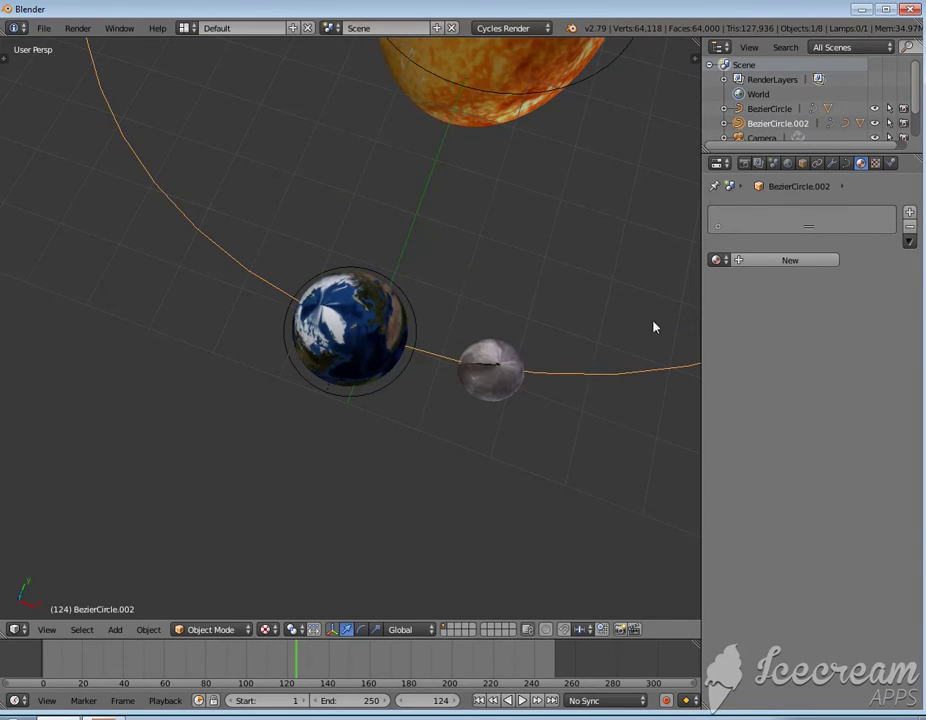
left_click(845, 165)
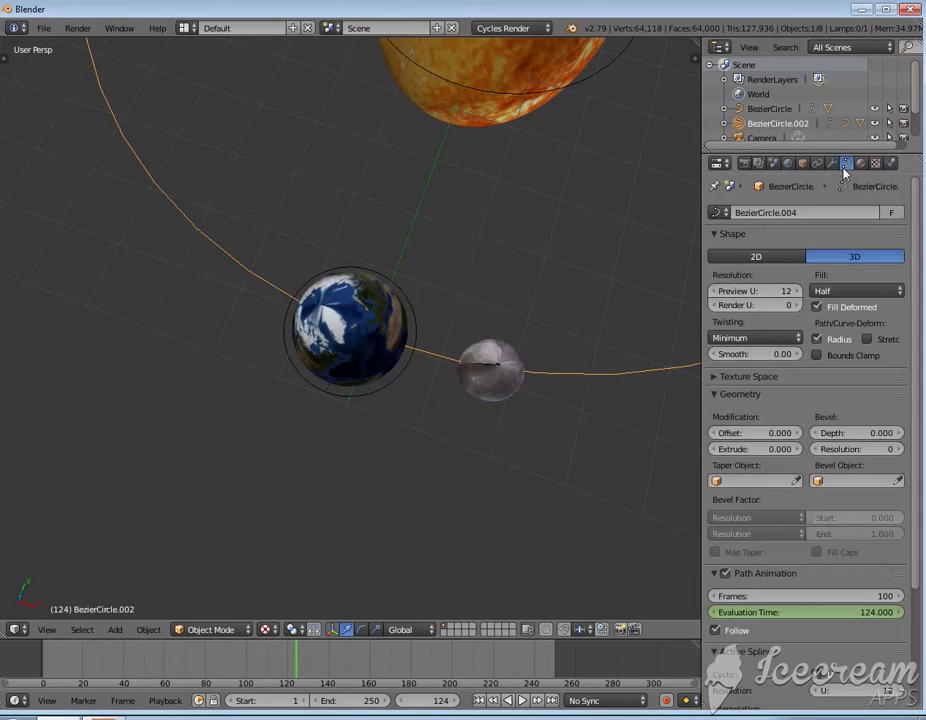
scroll(800, 400, "down", 2)
left_click(328, 660)
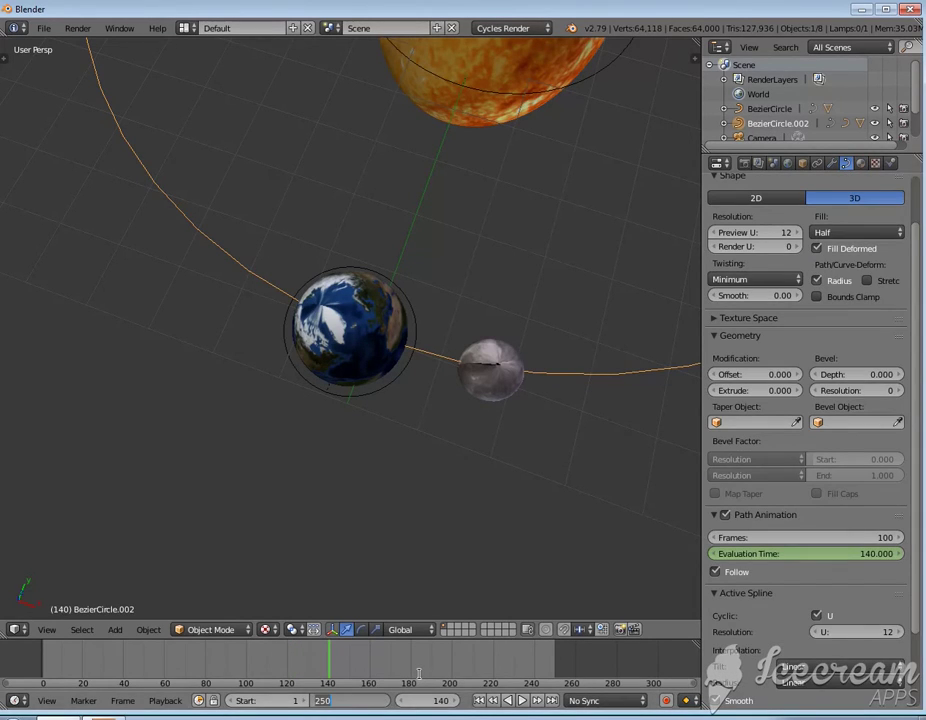
type("140")
key("Return")
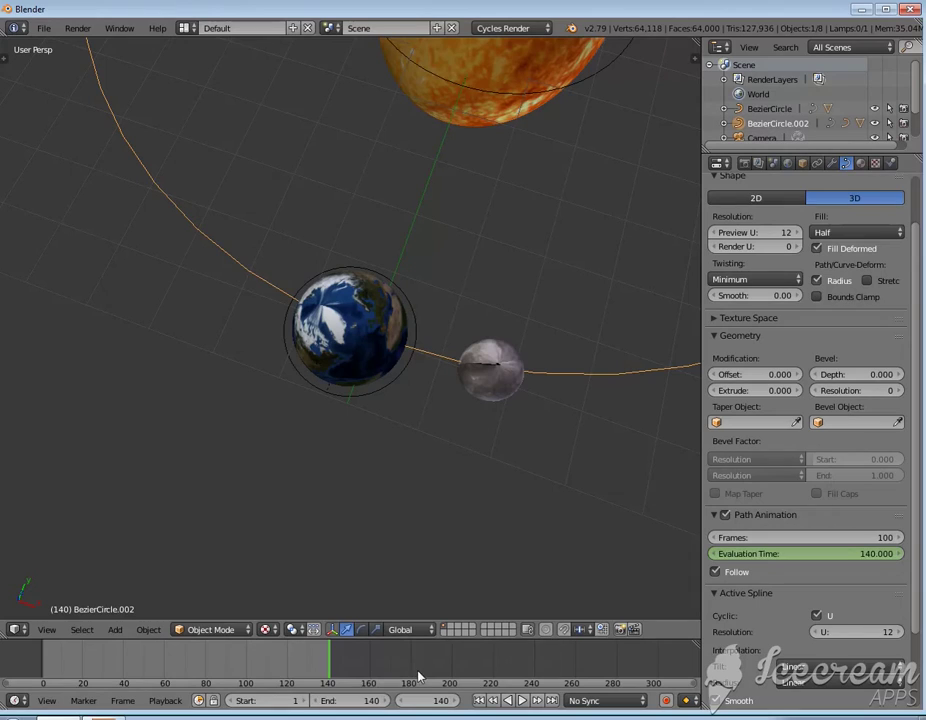
Set the orbit's Path Animation Frames to 140 and play the animation
left_click(868, 538)
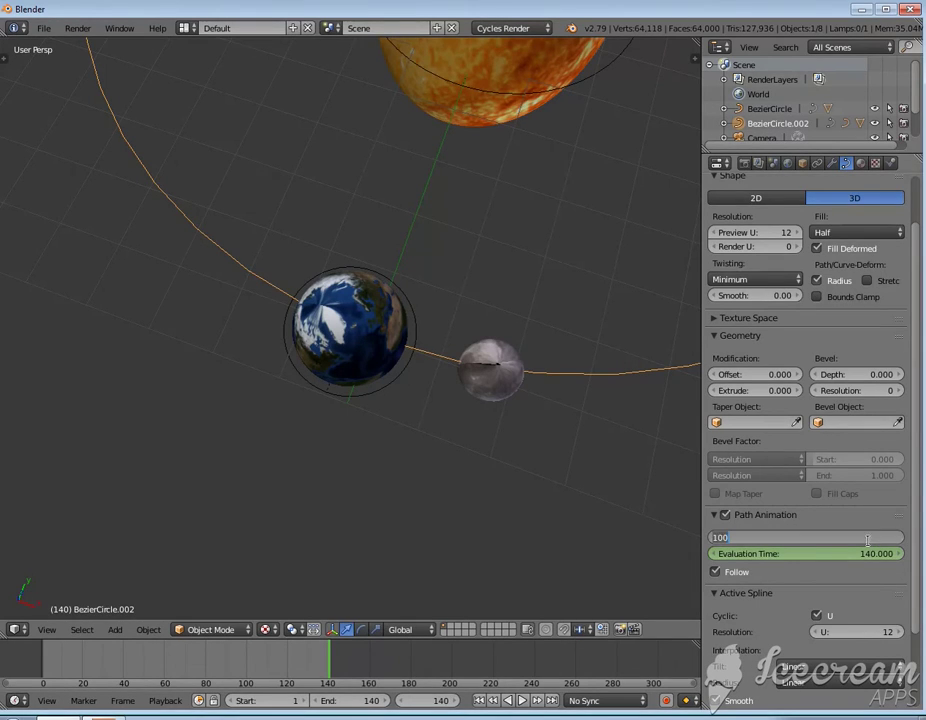
type("140")
key("Return")
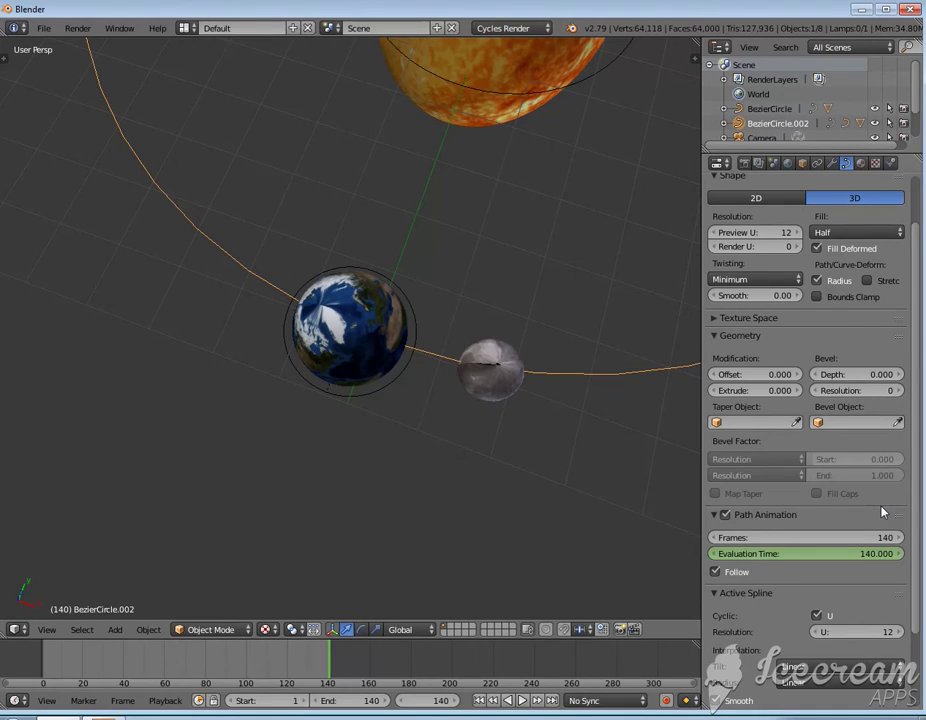
left_click(518, 701)
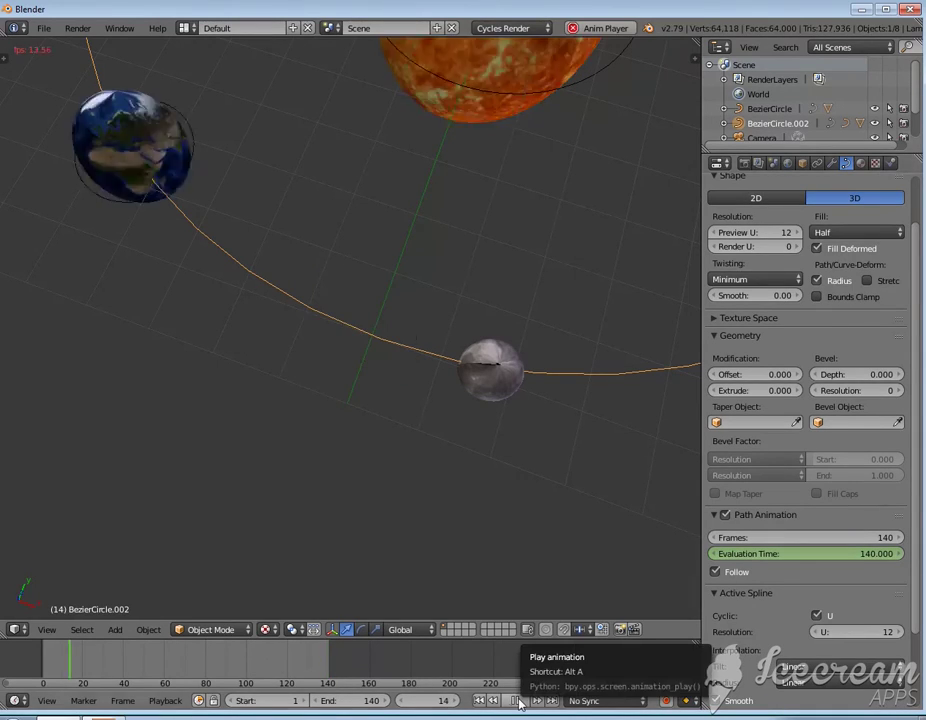
Stop playback, rewind to frame 1, and zoom and tilt the view around the Sun
scroll(461, 425, "down", 5)
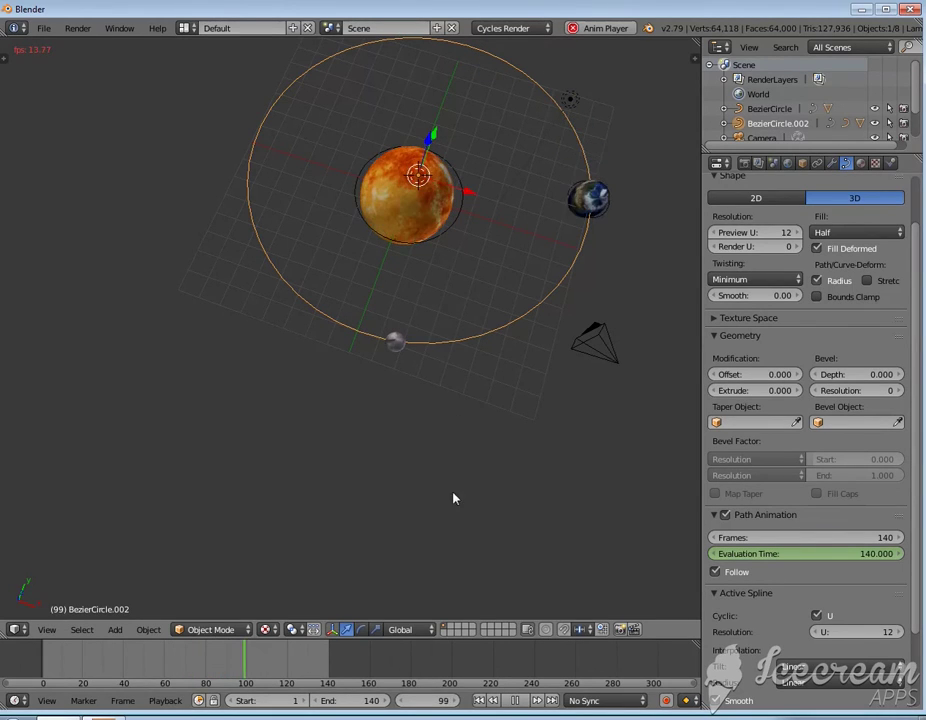
left_click(520, 701)
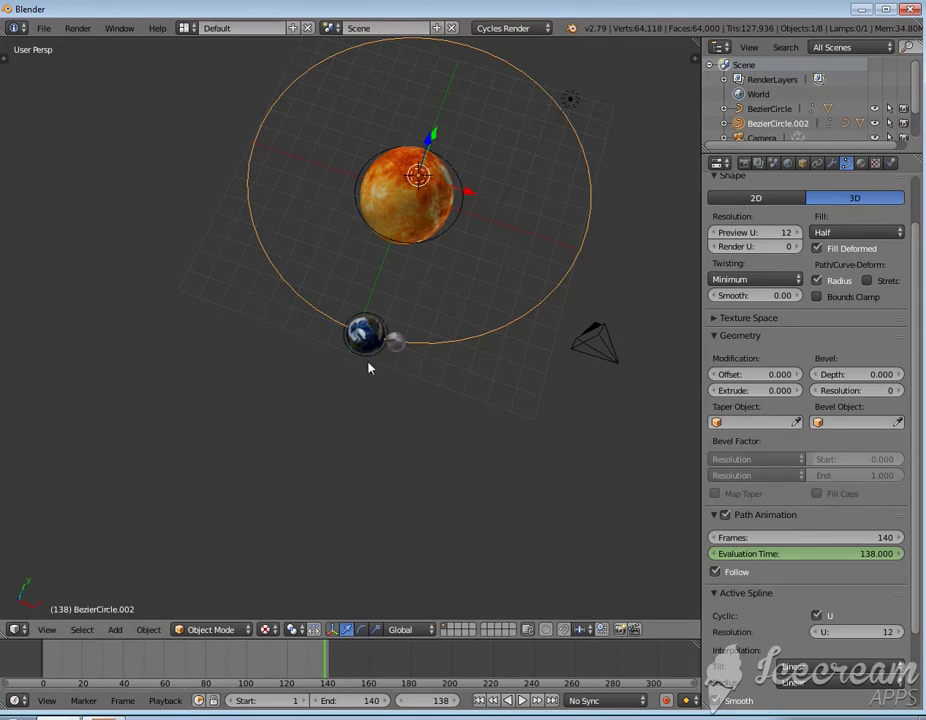
left_click(521, 701)
left_click(521, 701)
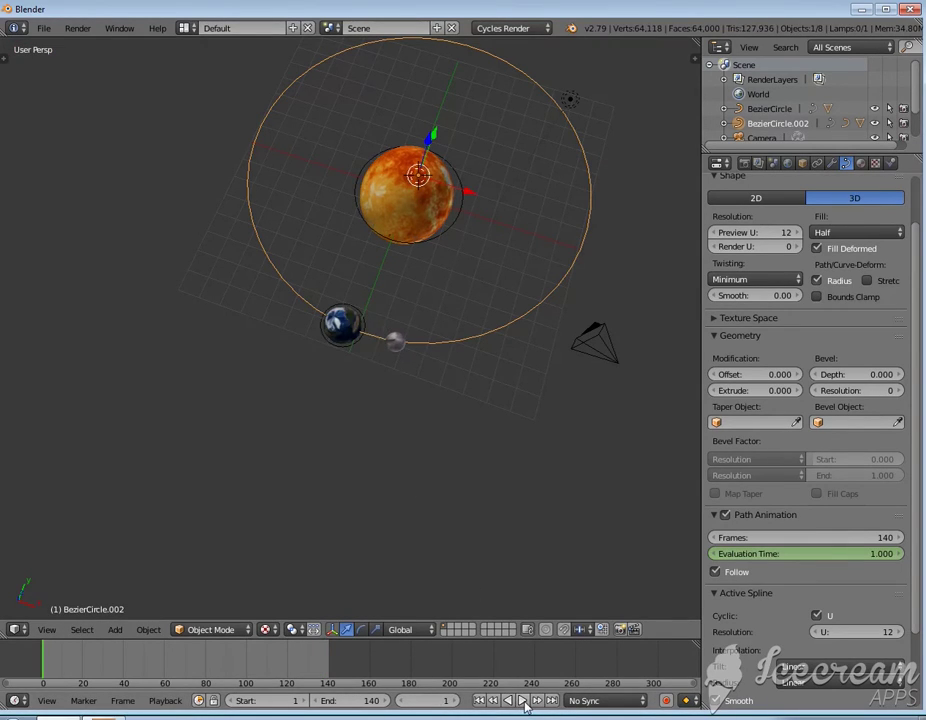
scroll(378, 496, "up", 2)
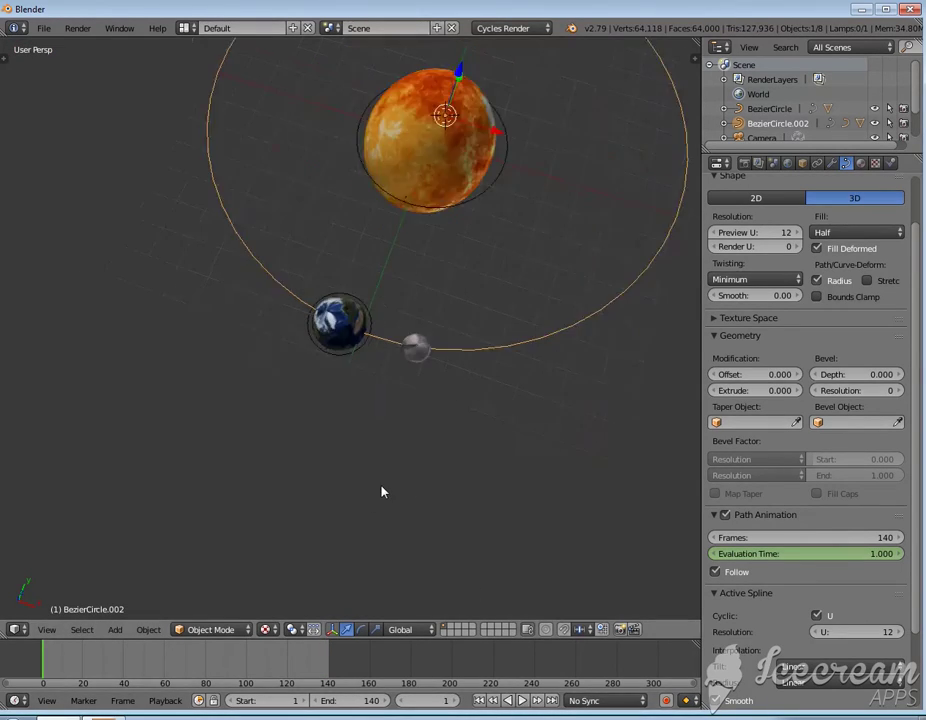
scroll(389, 482, "up", 1)
mouse_move(389, 482)
middle_mouse_down()
mouse_move(399, 449)
mouse_move(393, 391)
mouse_move(434, 403)
mouse_move(463, 382)
middle_mouse_up()
Move the Moon left onto Earth's small circle, then add BezierCircle.001 to the selection
right_click(519, 347)
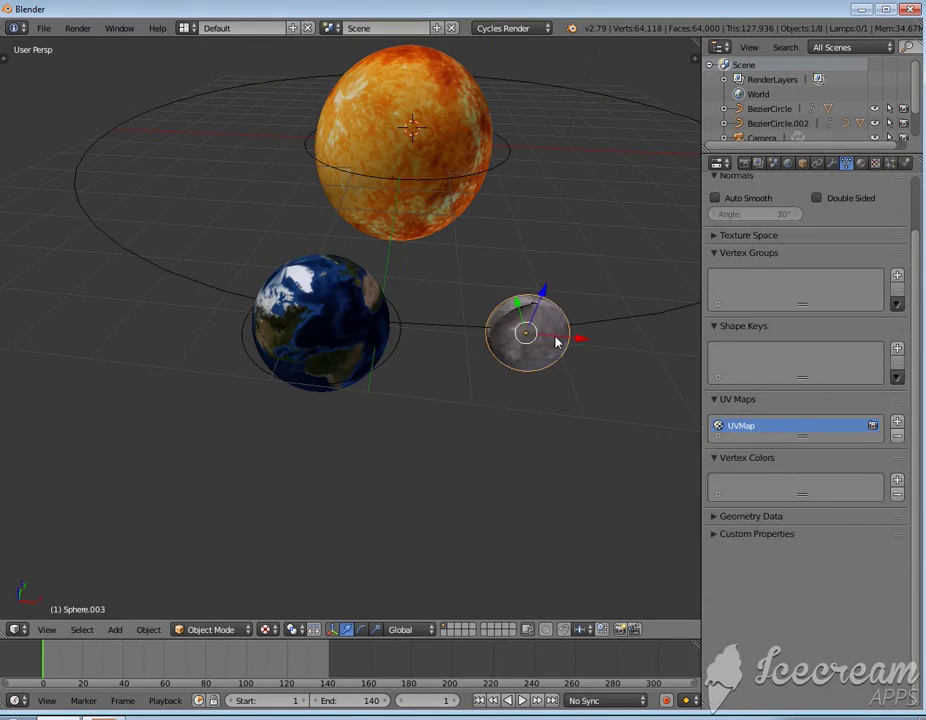
key("g")
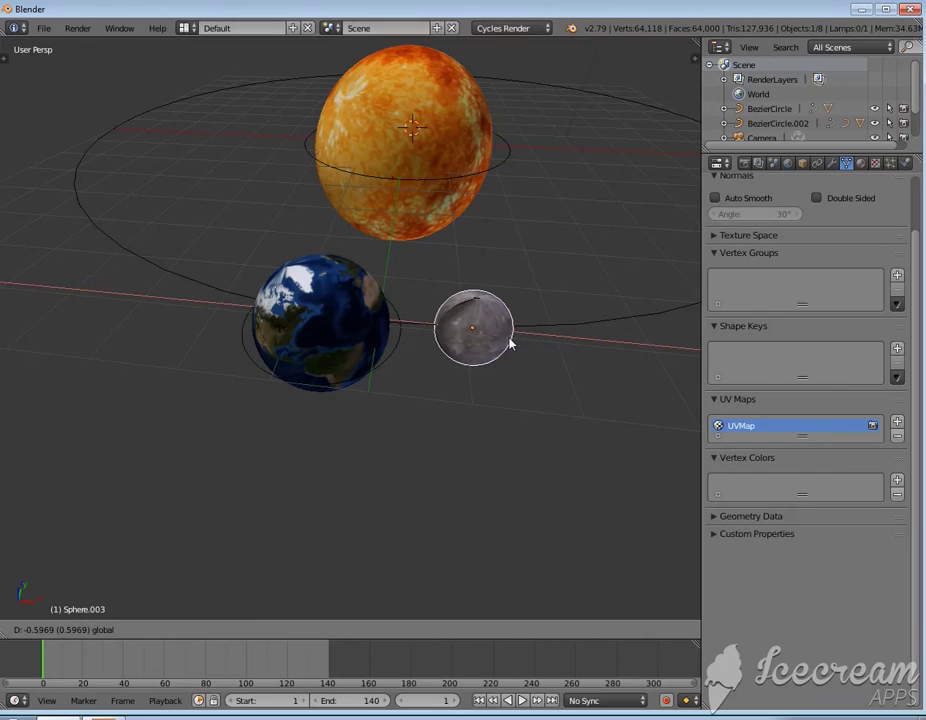
left_click(508, 341)
middle_click_drag(445, 443, 440, 478)
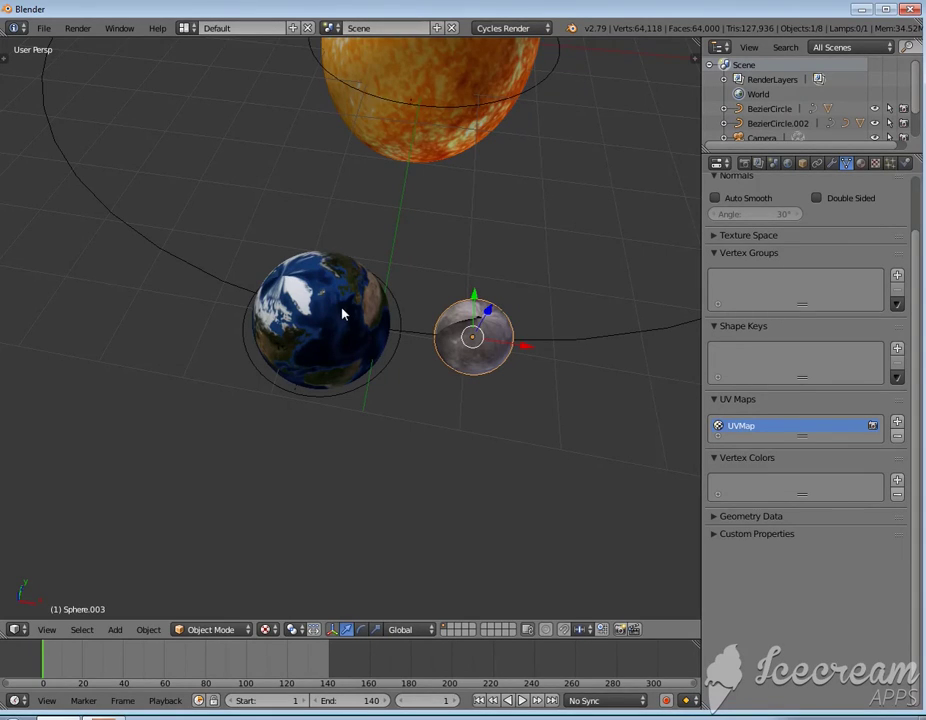
right_click(389, 368, "shift")
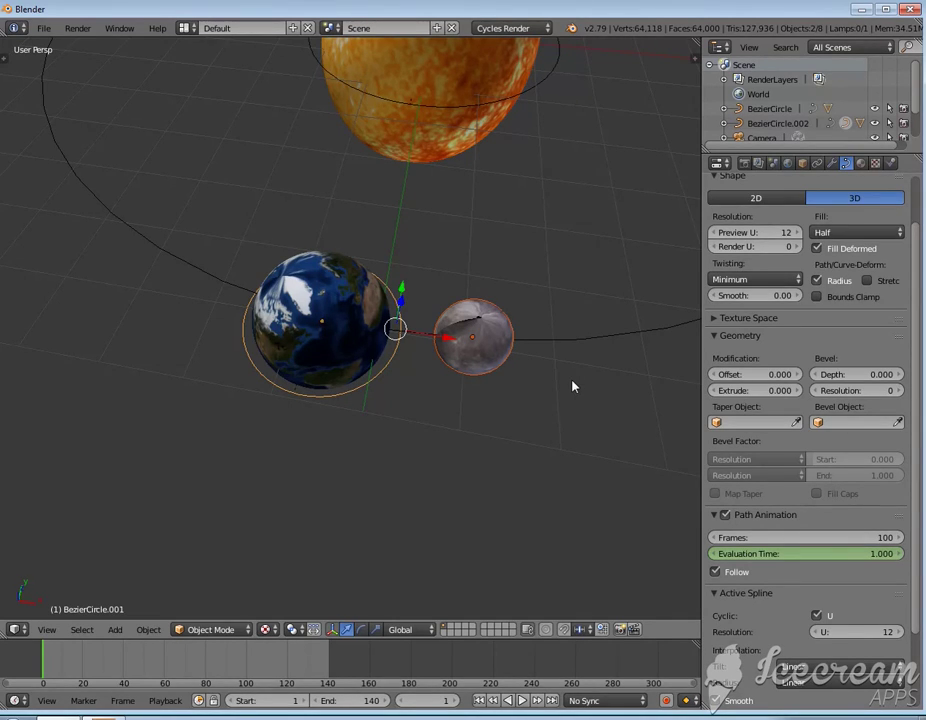
Parent the Moon to BezierCircle.001 with Object (Keep Transform), preview playback, then view through the camera
key("ctrl+p")
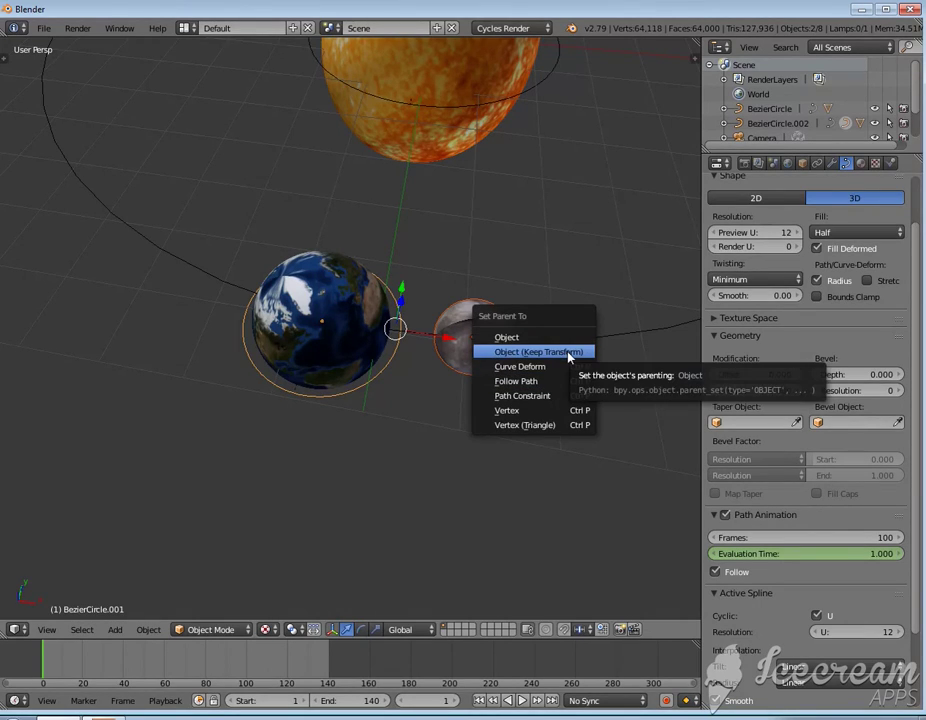
left_click(565, 352)
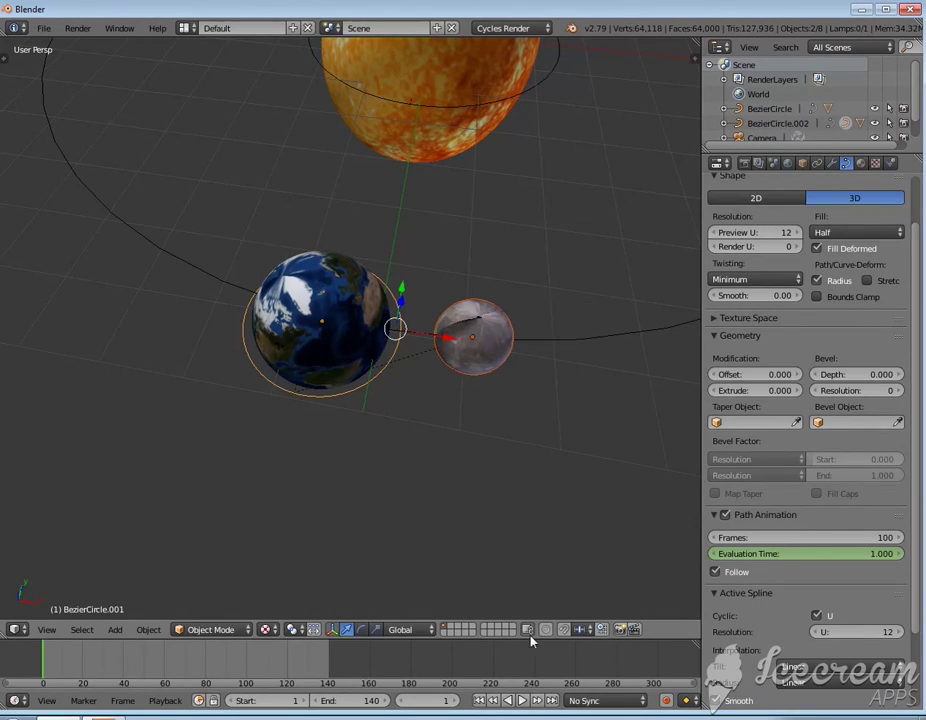
left_click(522, 700)
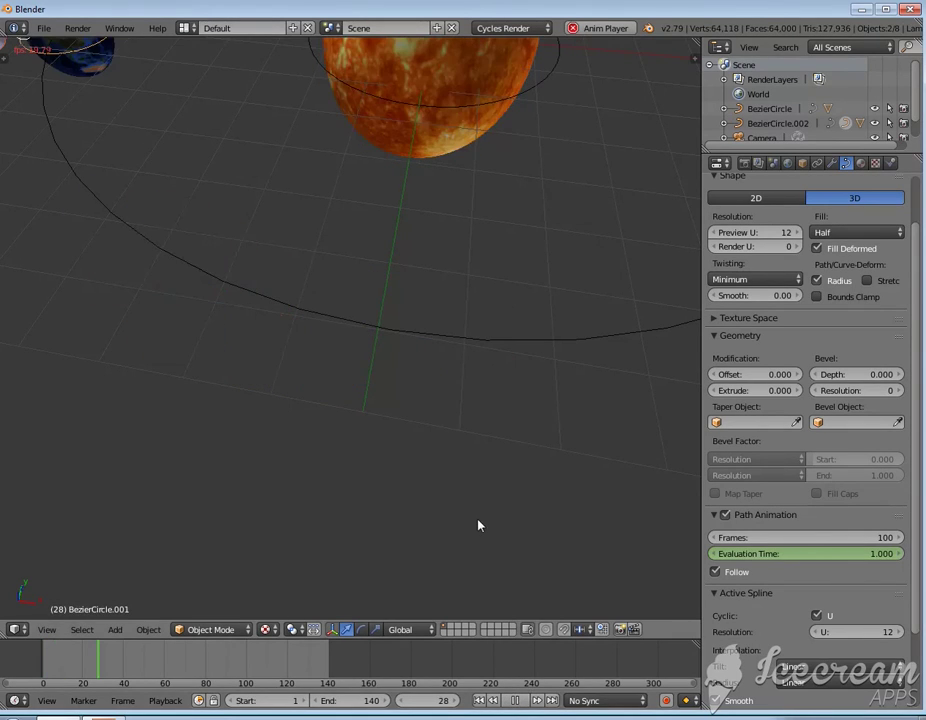
scroll(479, 515, "down", 5)
scroll(477, 459, "up", 2)
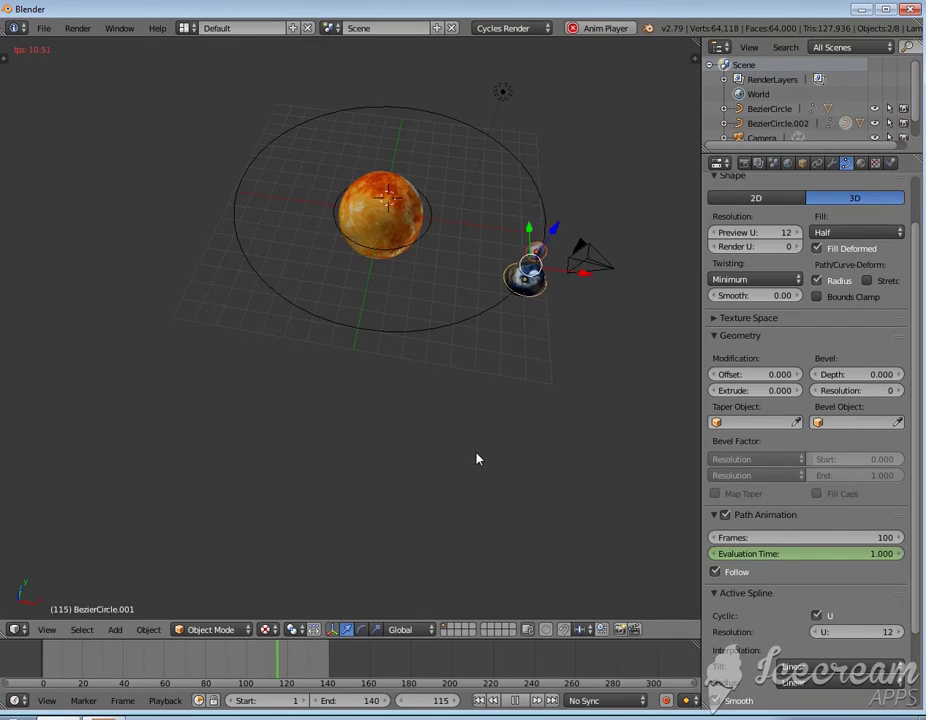
key("alt+a")
key("KP_0")
Set the scene's end frame to 50
key("n")
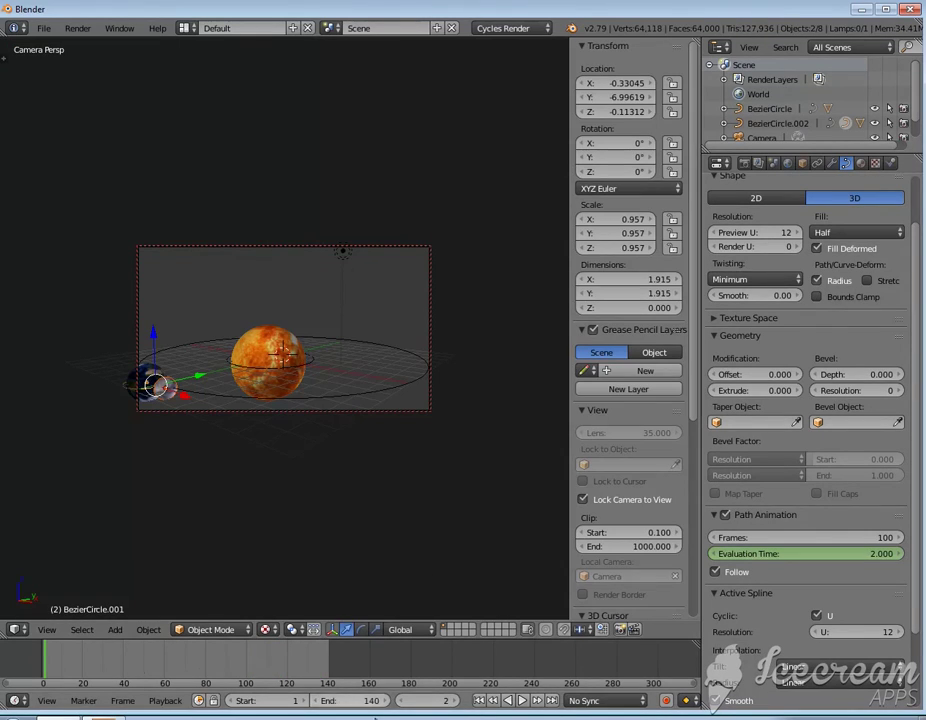
left_click(356, 700)
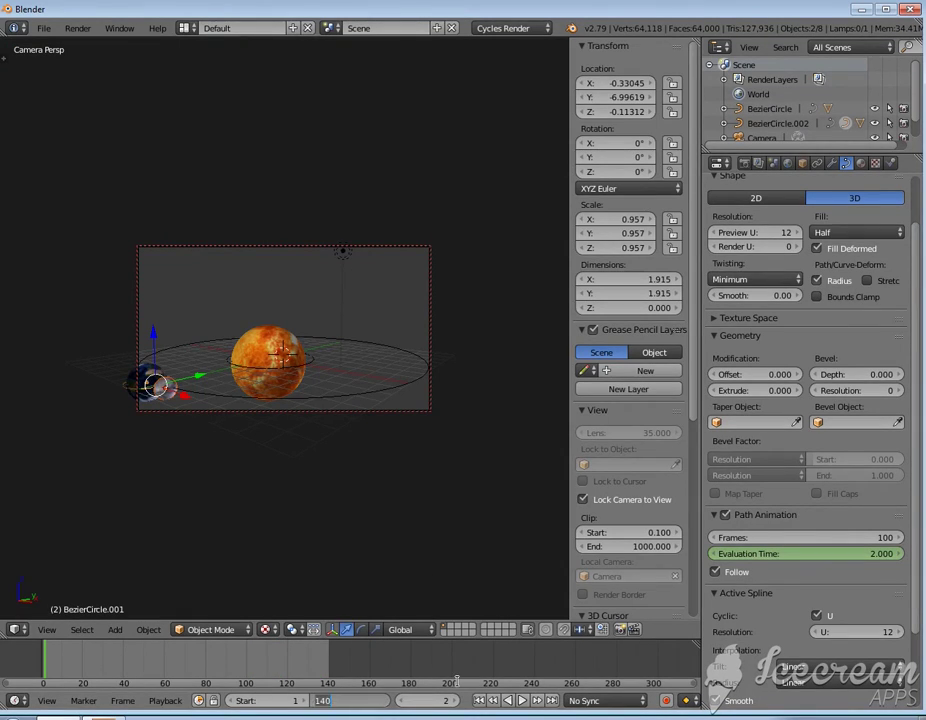
type("50")
key("Return")
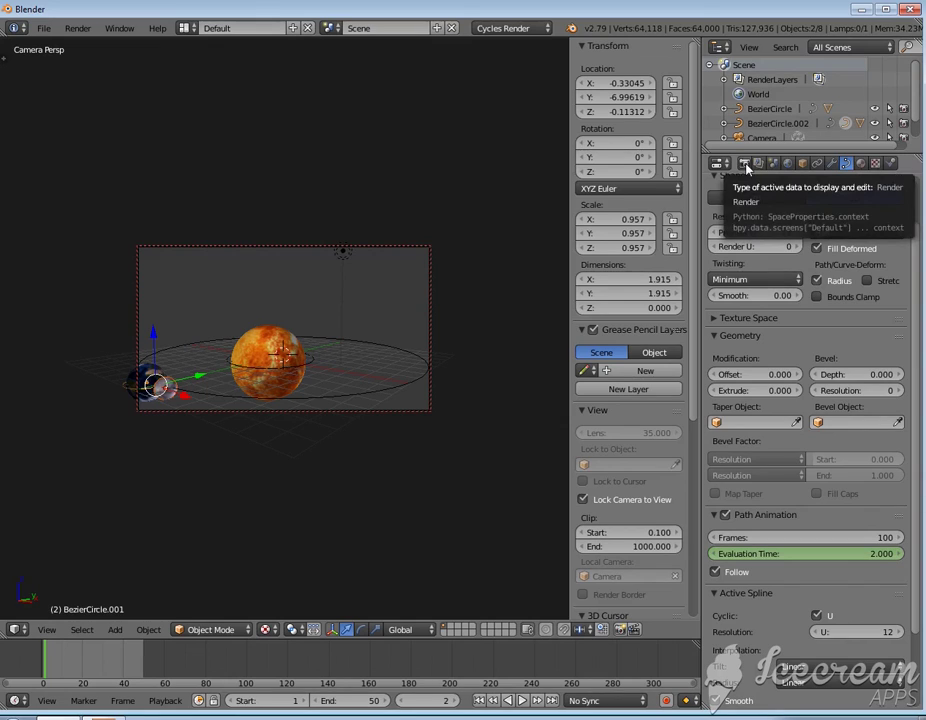
Change the render output file format from PNG to FFmpeg video
left_click(744, 164)
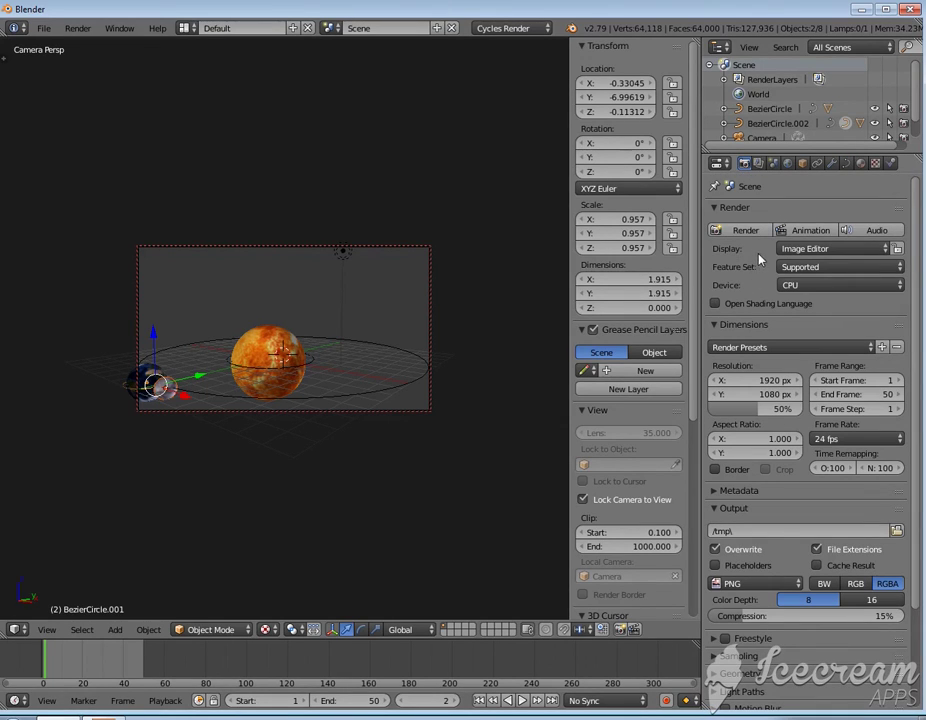
scroll(765, 500, "down", 3)
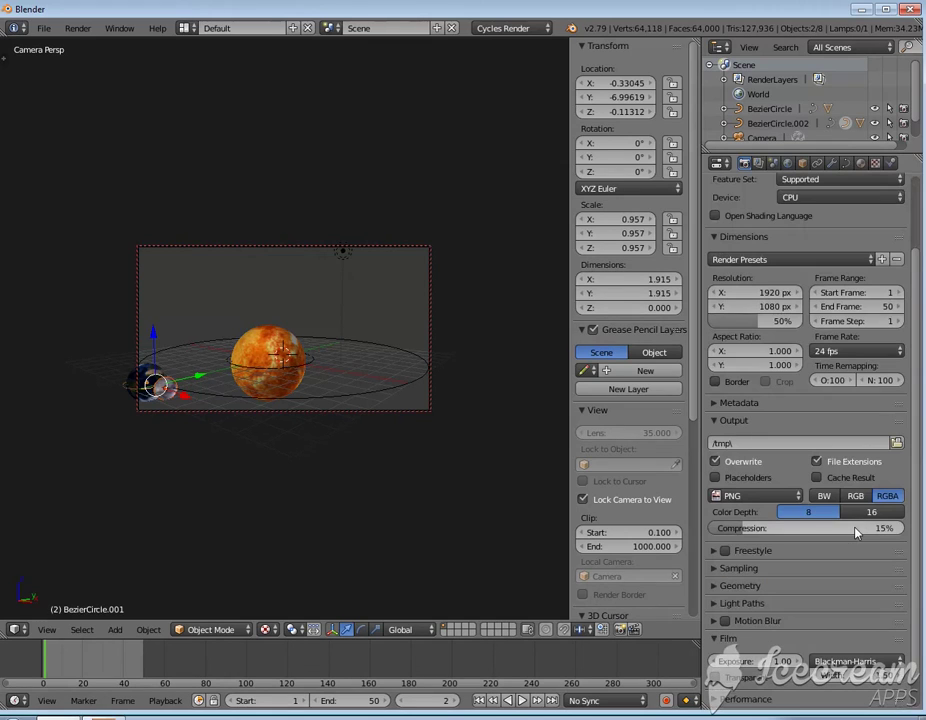
left_click(769, 500)
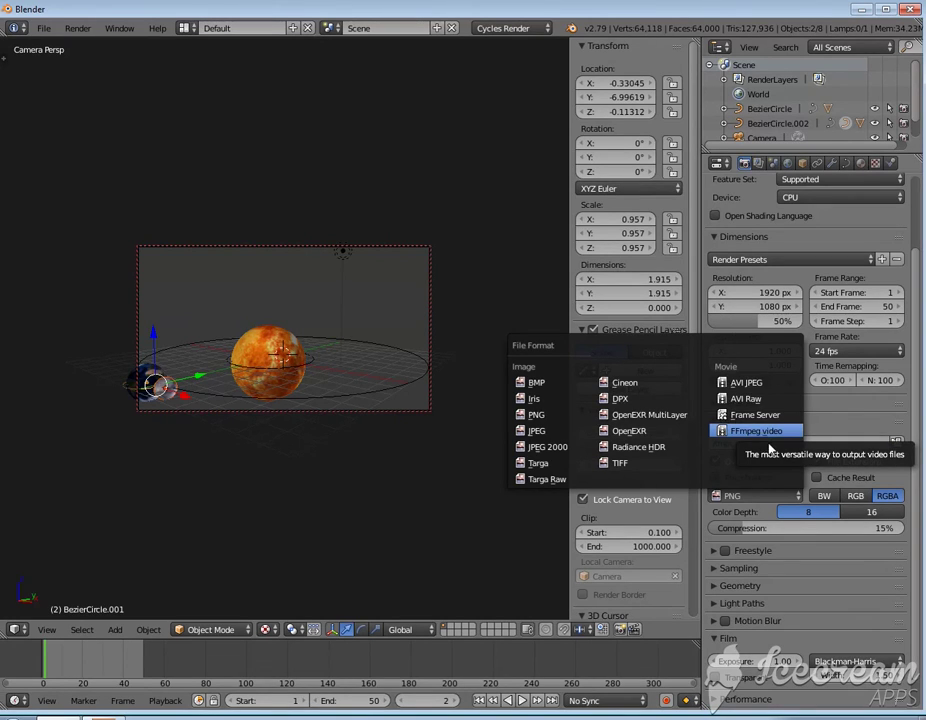
left_click(759, 431)
scroll(899, 513, "down", 1)
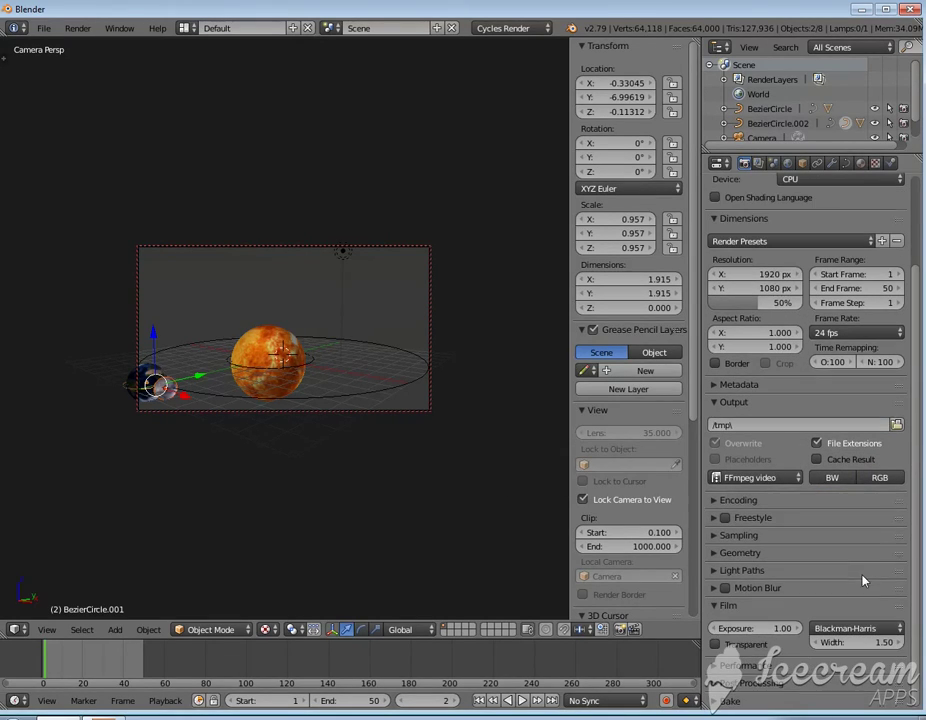
scroll(778, 428, "up", 3)
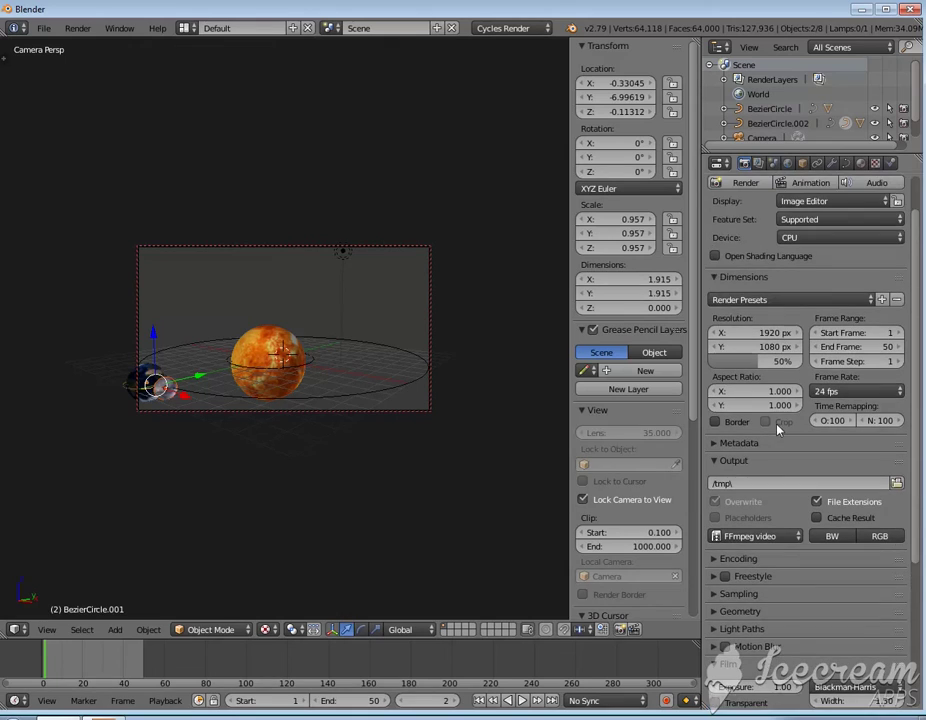
scroll(808, 461, "up", 3)
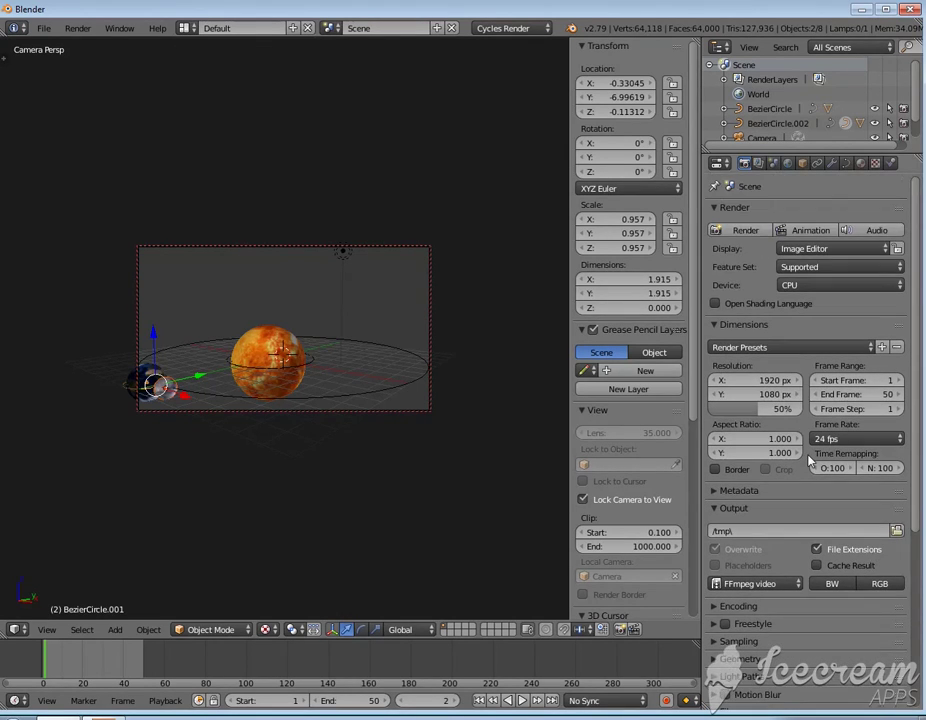
Render the full animation using the Animation button in the Render panel
left_click(805, 233)
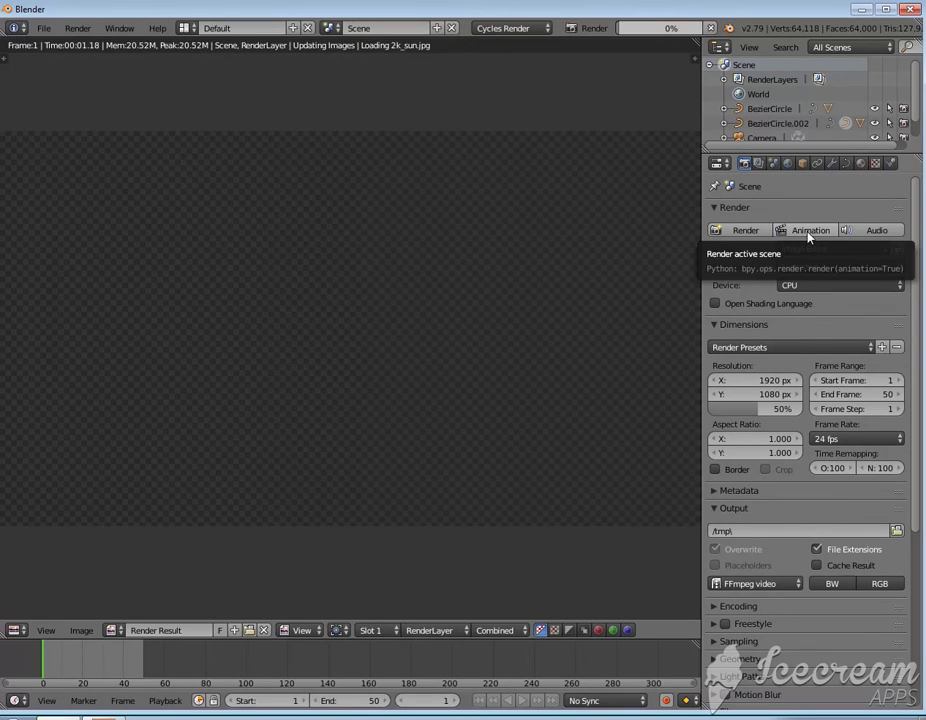